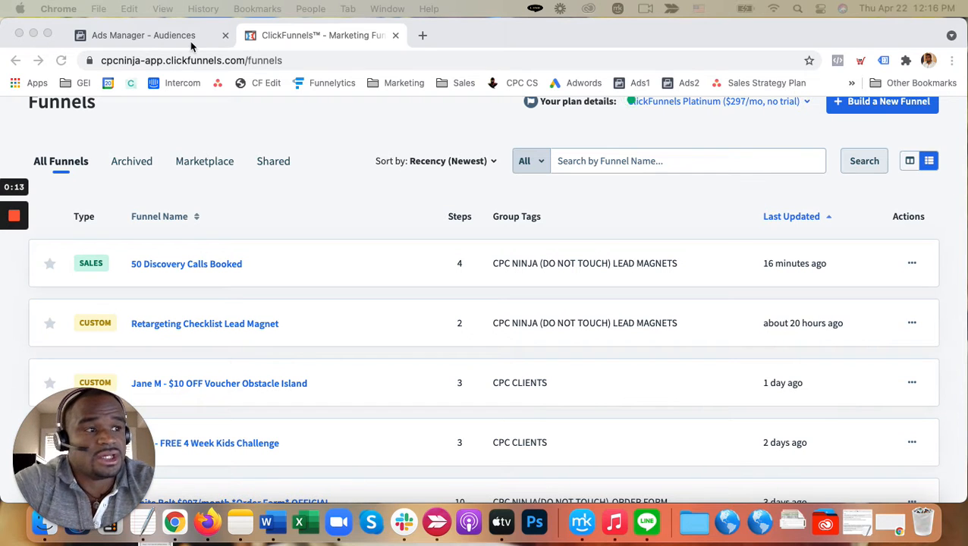
Step: Switch to Ads Manager and open the Audiences page from its list of tools
{"action": "left_click", "coordinate": [144, 35]}
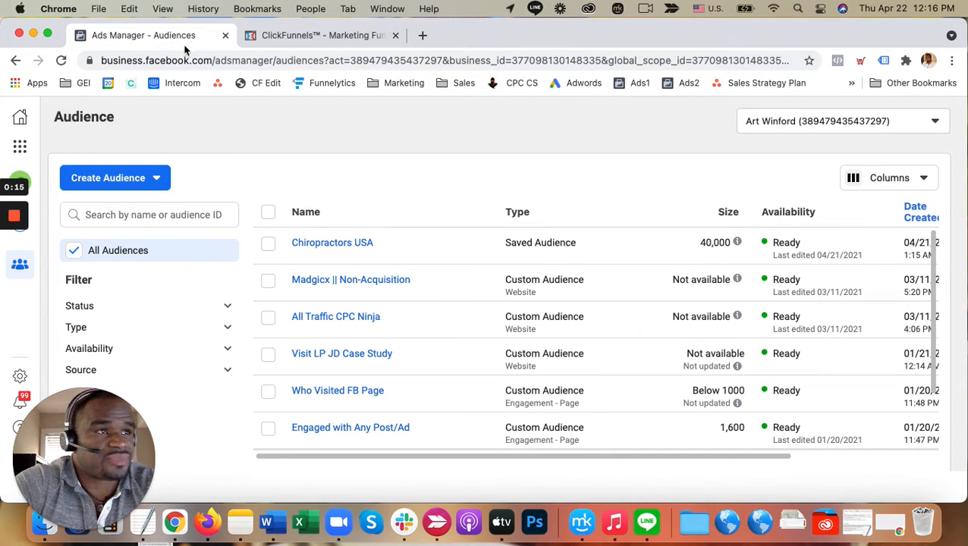
{"action": "left_click", "coordinate": [20, 151]}
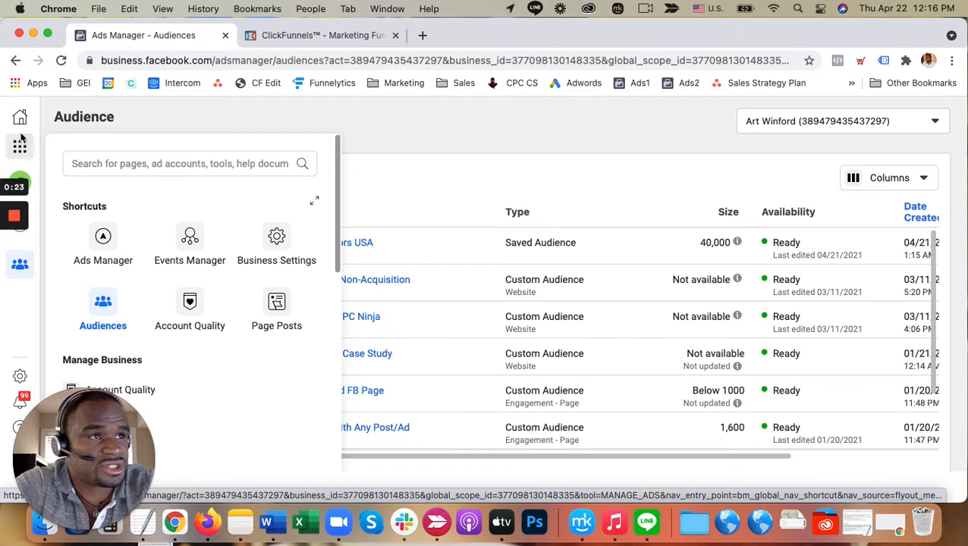
{"action": "left_click", "coordinate": [110, 309]}
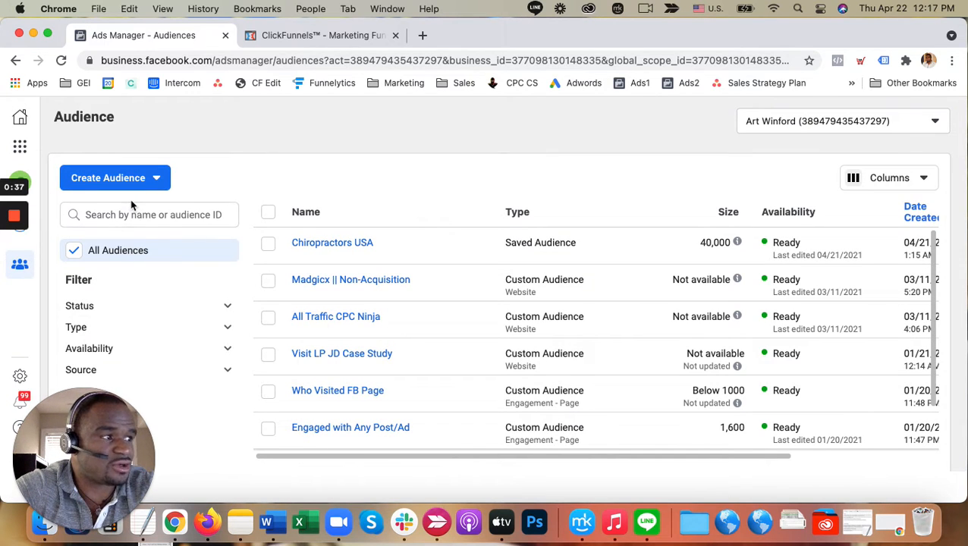
Step: Start a new custom audience with Website as its source
{"action": "left_click", "coordinate": [148, 179]}
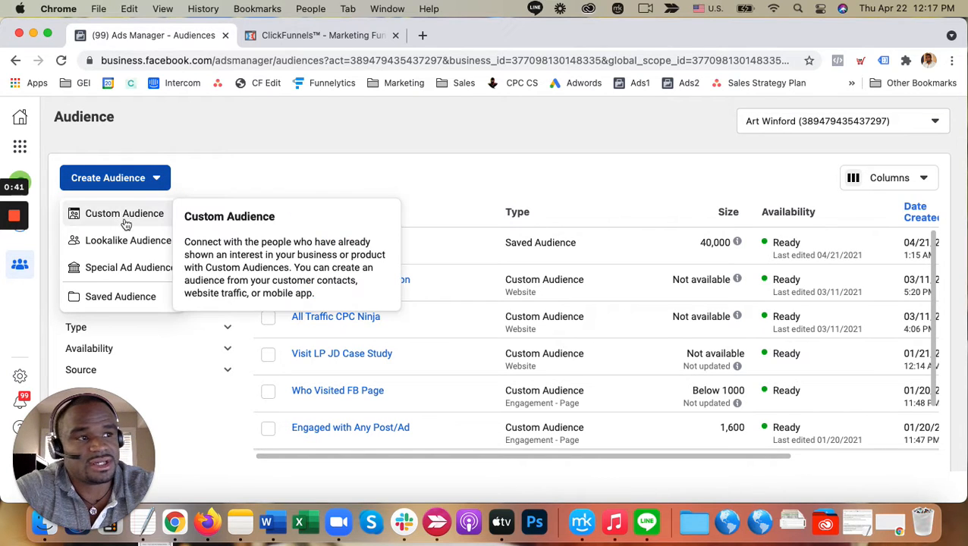
{"action": "left_click", "coordinate": [129, 215]}
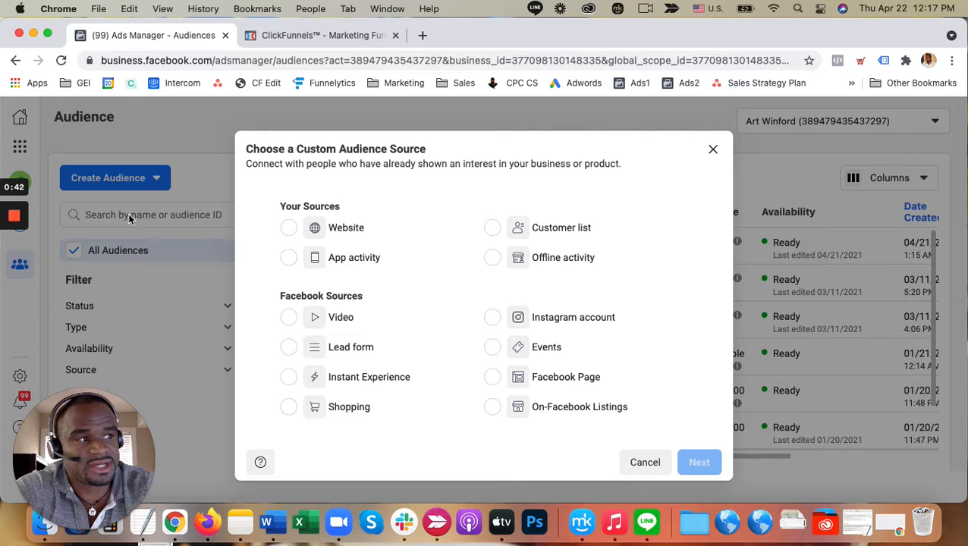
{"action": "left_click", "coordinate": [287, 226]}
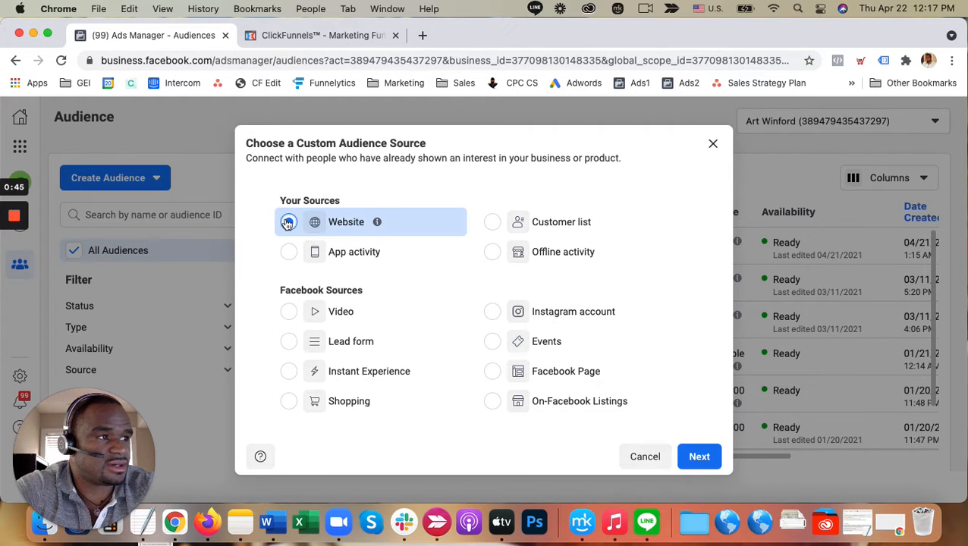
{"action": "left_click", "coordinate": [700, 457]}
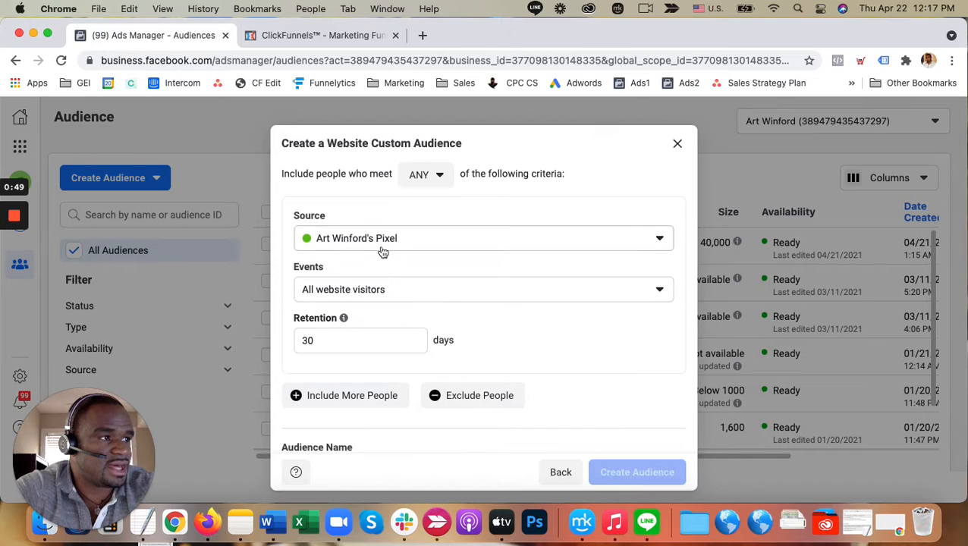
Step: Include all website visitors in the audience with a retention of 180 days
{"action": "left_click", "coordinate": [384, 250]}
{"action": "left_click", "coordinate": [380, 244]}
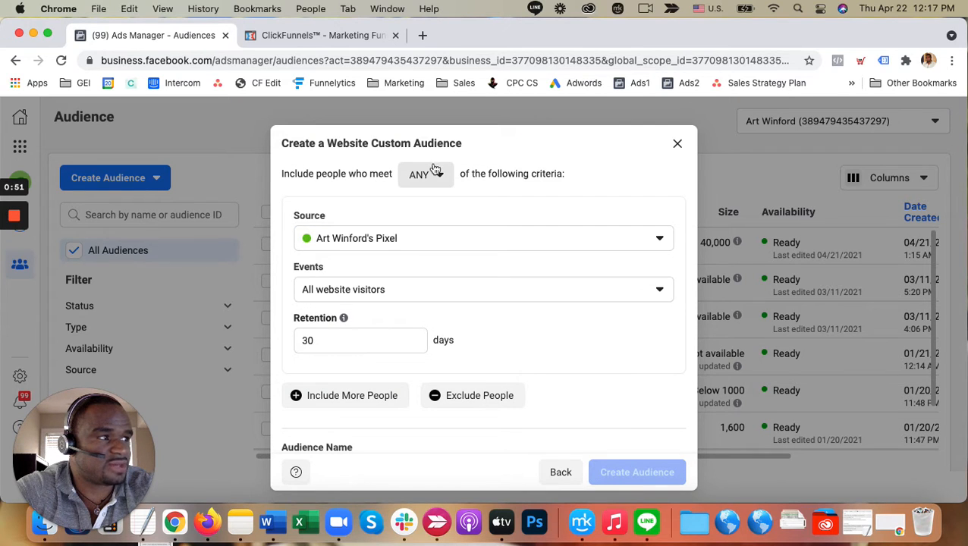
{"action": "left_click", "coordinate": [339, 295]}
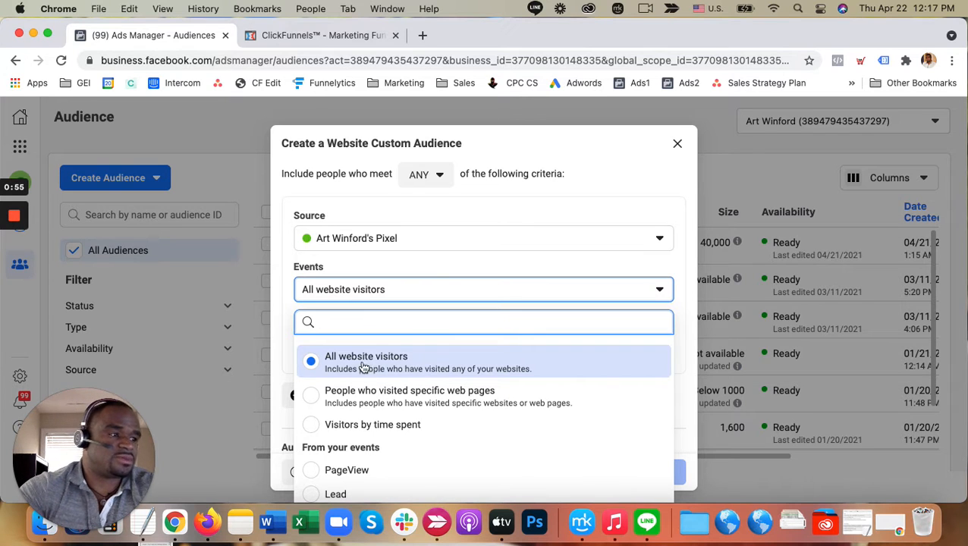
{"action": "left_click", "coordinate": [478, 219]}
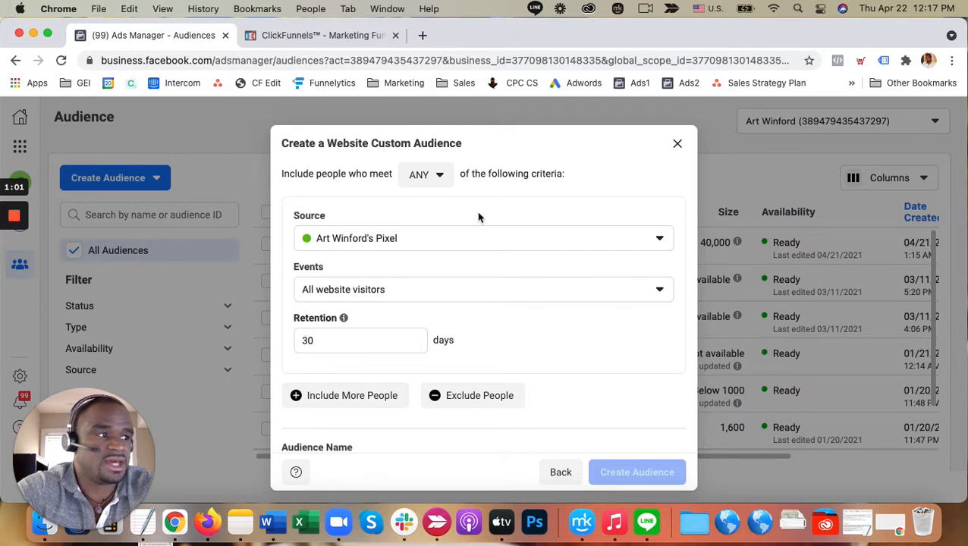
{"action": "scroll", "coordinate": [437, 308], "scroll_direction": "down", "scroll_amount": 2}
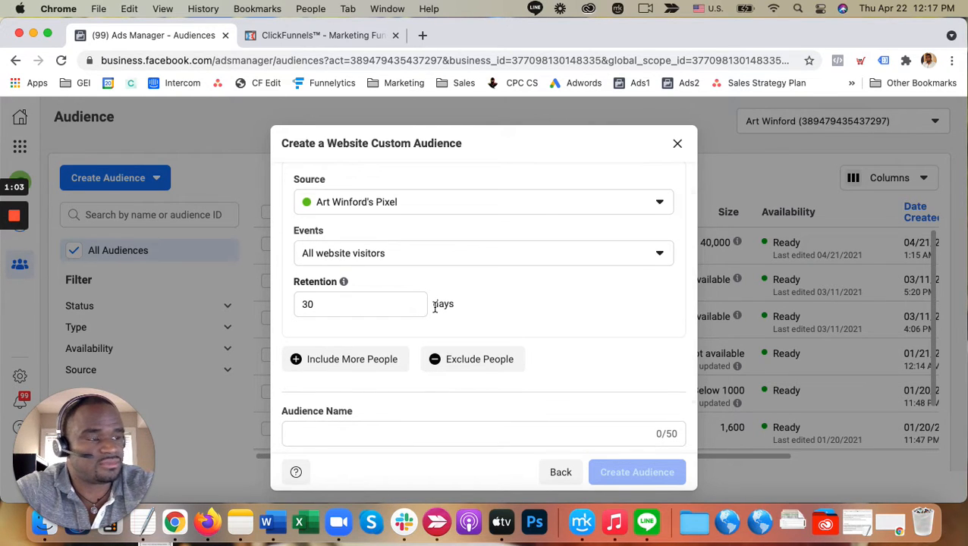
{"action": "mouse_move", "coordinate": [340, 284]}
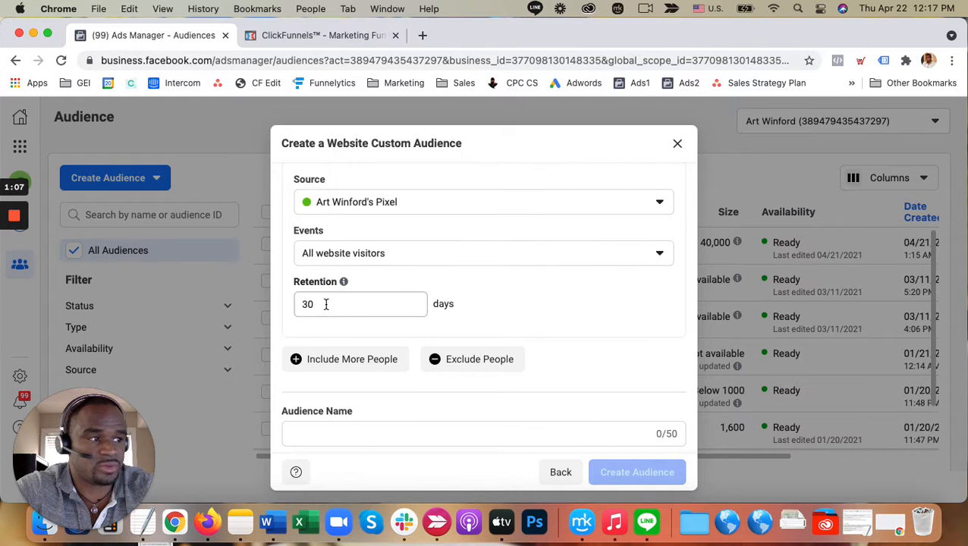
{"action": "left_click", "coordinate": [327, 304]}
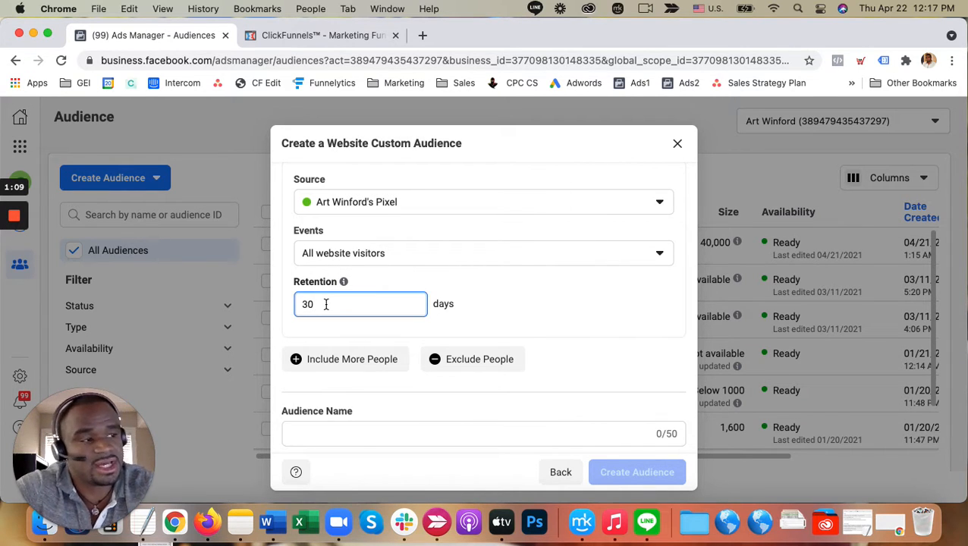
{"action": "key", "text": "BackSpace"}
{"action": "key", "text": "BackSpace"}
{"action": "type", "text": "180"}
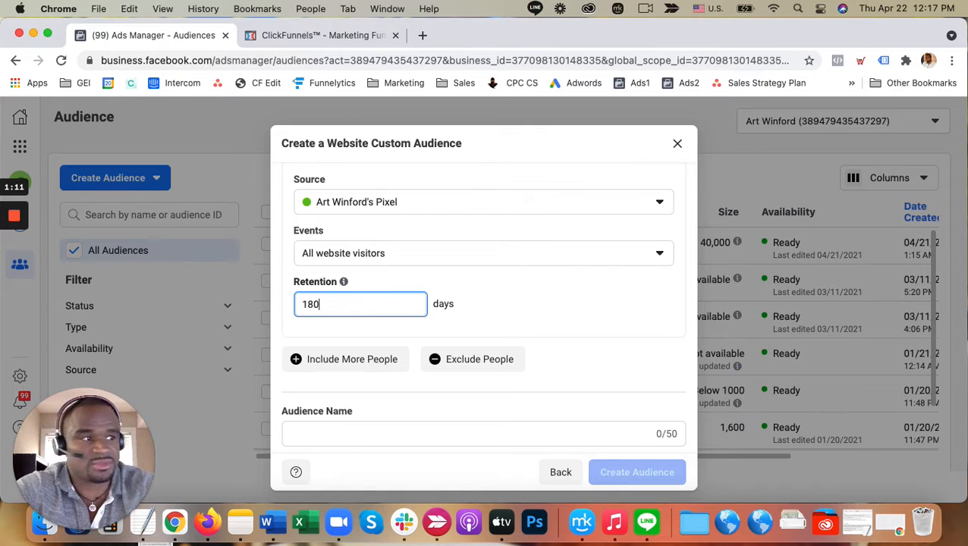
{"action": "left_click", "coordinate": [564, 304]}
Step: Add an exclusion for people who visited specific web pages, with a retention of 180 days
{"action": "scroll", "coordinate": [566, 303], "scroll_direction": "down", "scroll_amount": 3}
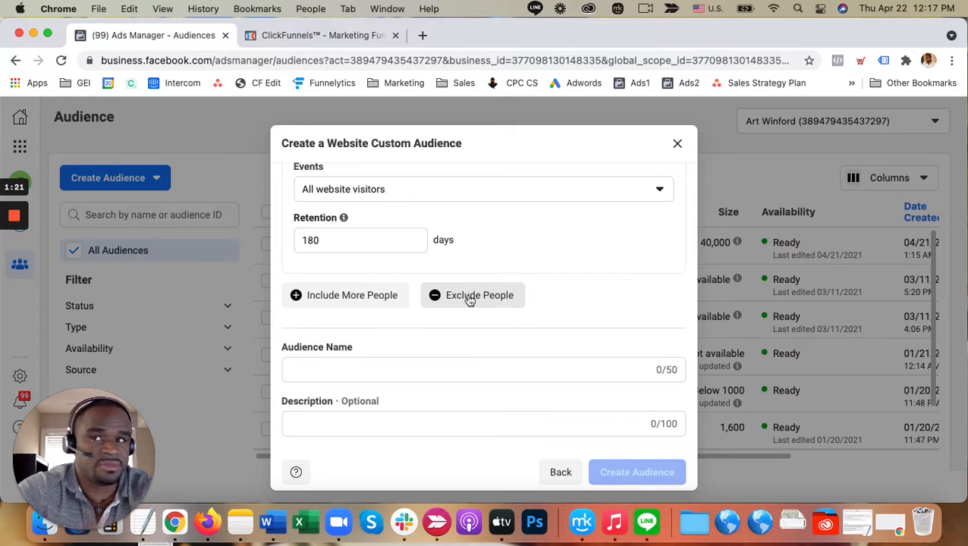
{"action": "left_click", "coordinate": [470, 300]}
{"action": "scroll", "coordinate": [426, 348], "scroll_direction": "down", "scroll_amount": 5}
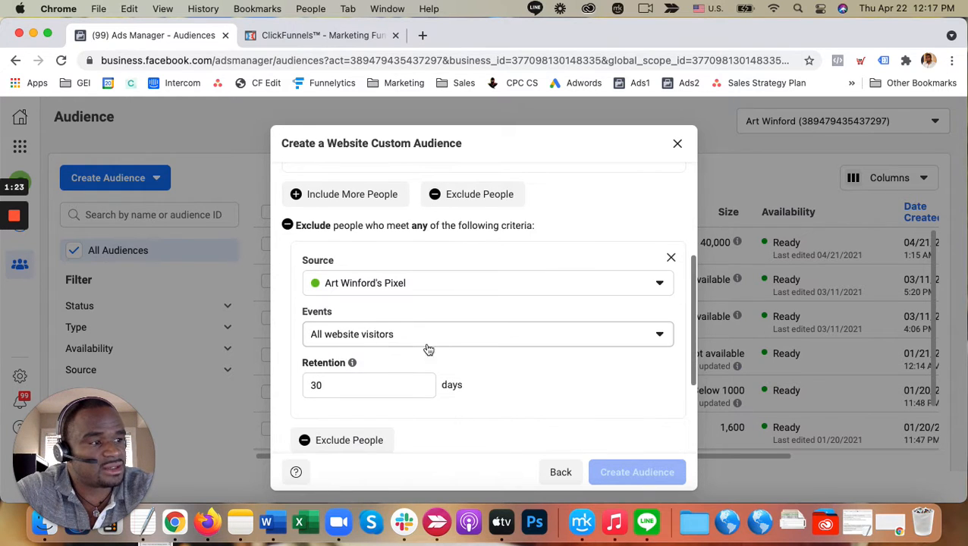
{"action": "left_click", "coordinate": [402, 336]}
{"action": "left_click", "coordinate": [378, 436]}
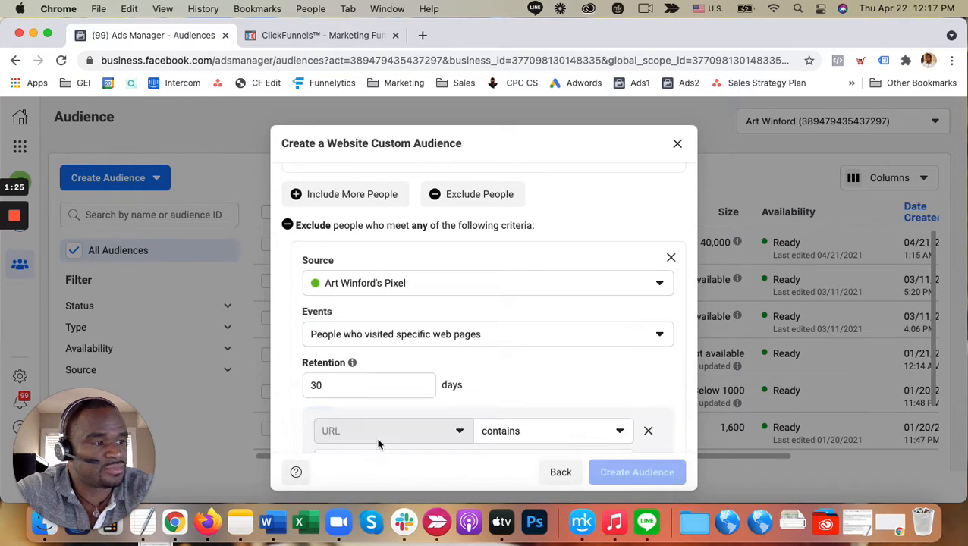
{"action": "scroll", "coordinate": [374, 385], "scroll_direction": "down", "scroll_amount": 3}
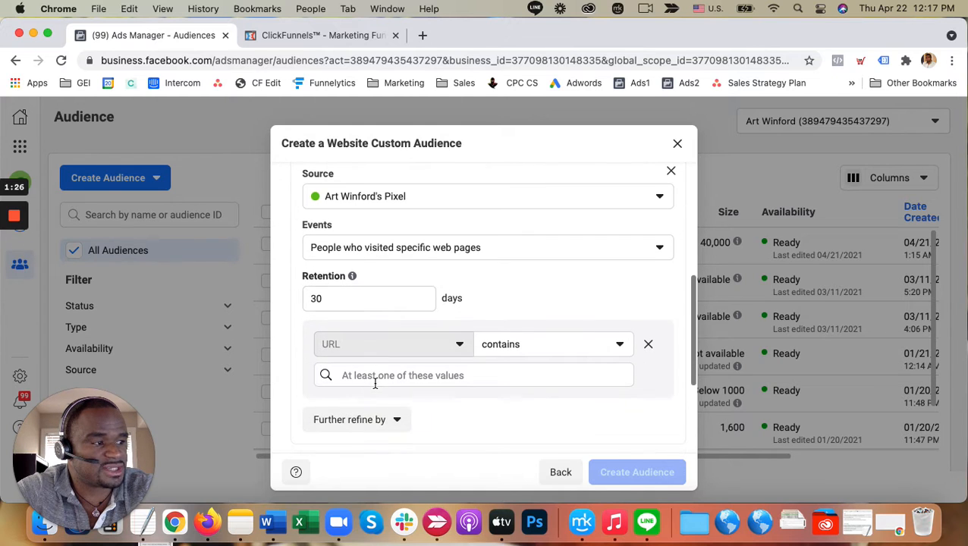
{"action": "double_click", "coordinate": [377, 301]}
{"action": "type", "text": "180"}
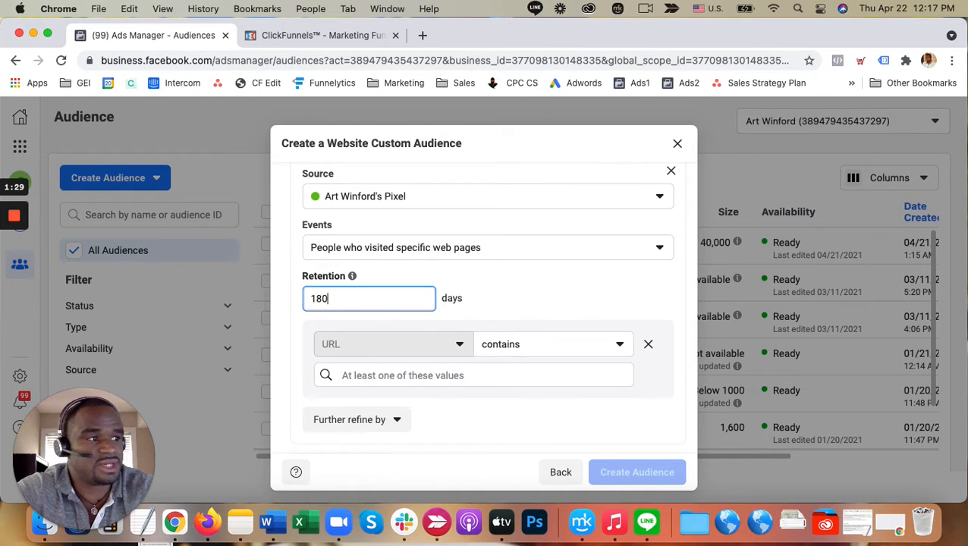
Step: Set the exclusion's URL condition to contain /checkout-out
{"action": "left_click", "coordinate": [517, 377]}
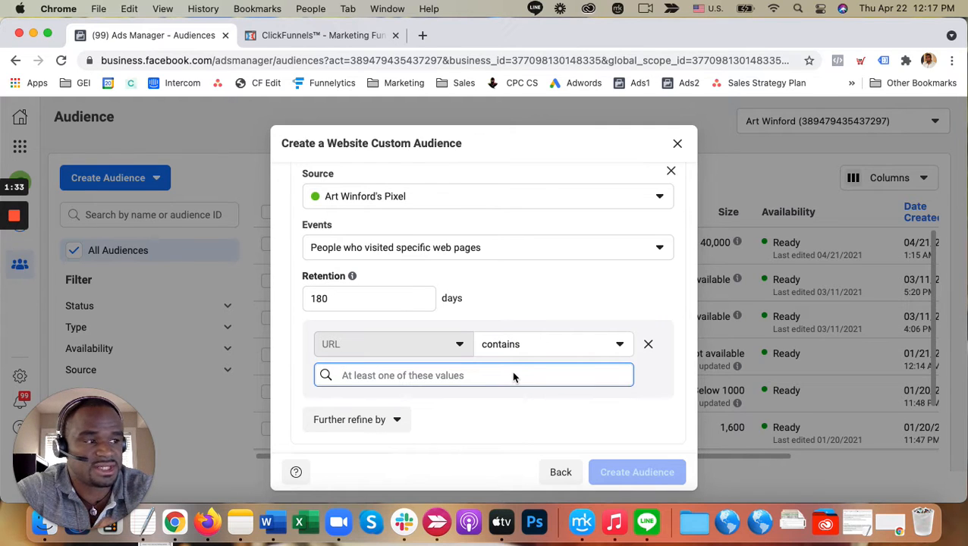
{"action": "type", "text": "/"}
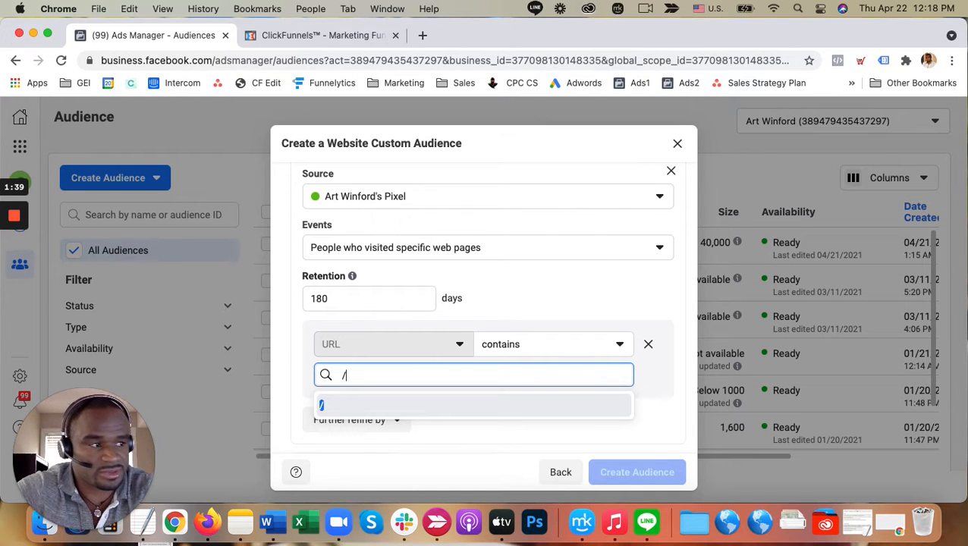
{"action": "type", "text": "checkout"}
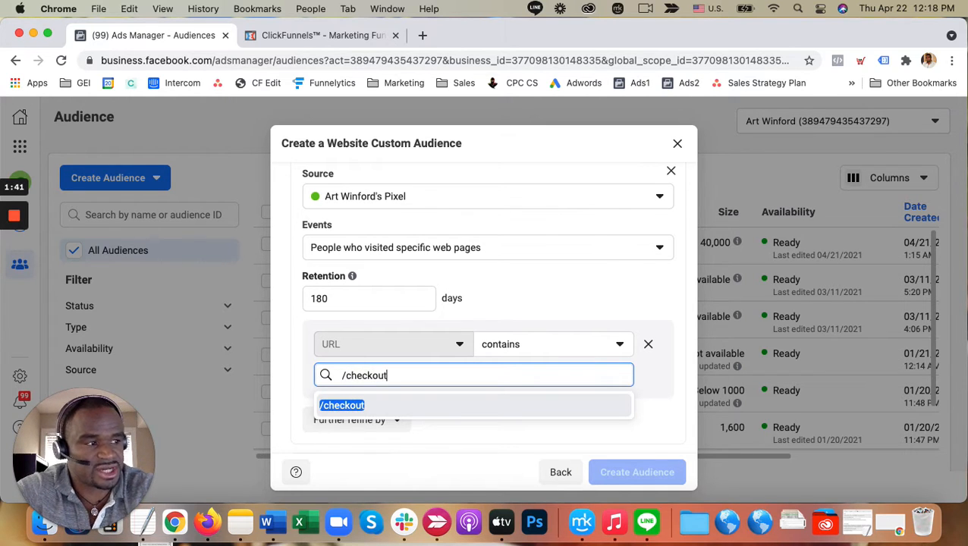
{"action": "type", "text": "-out"}
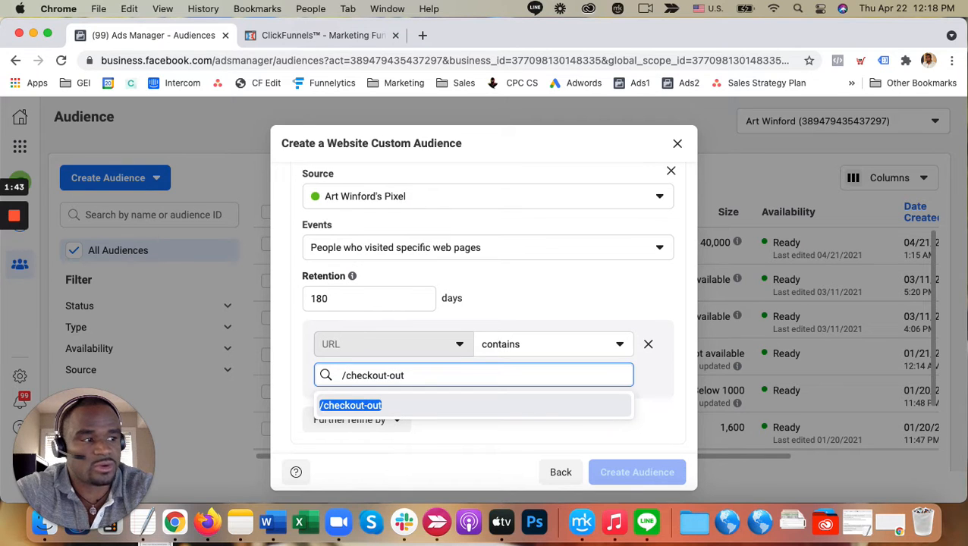
{"action": "key", "text": "Return"}
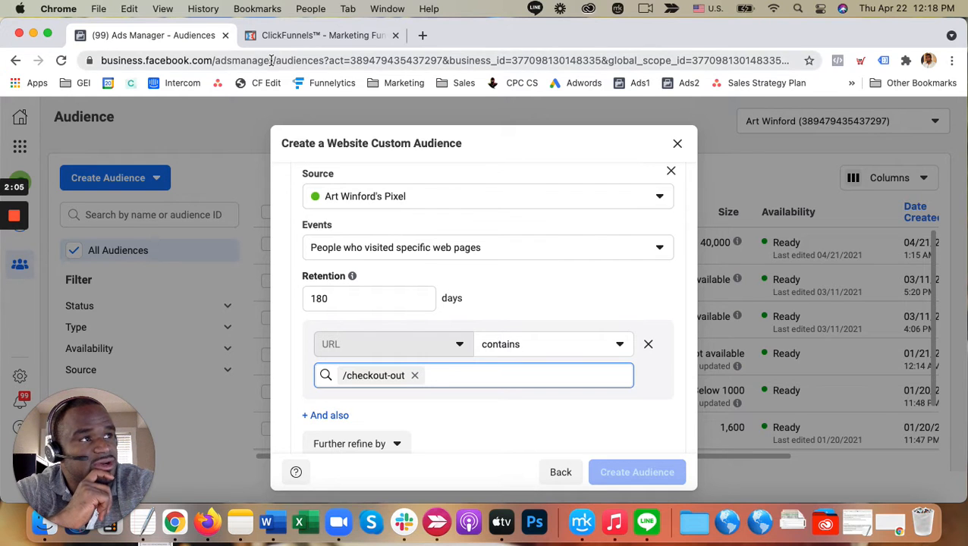
{"action": "left_click_drag", "start_coordinate": [272, 60], "coordinate": [324, 59]}
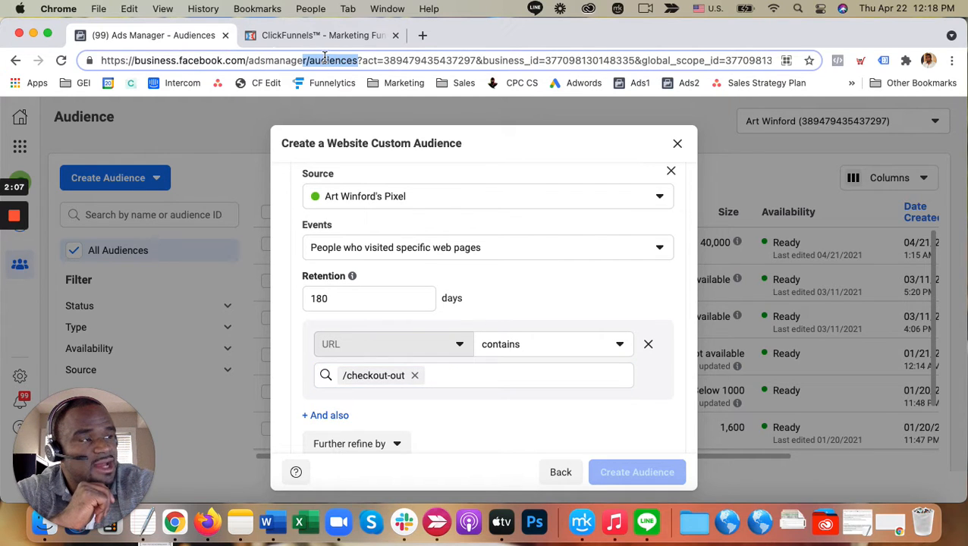
{"action": "left_click", "coordinate": [314, 60]}
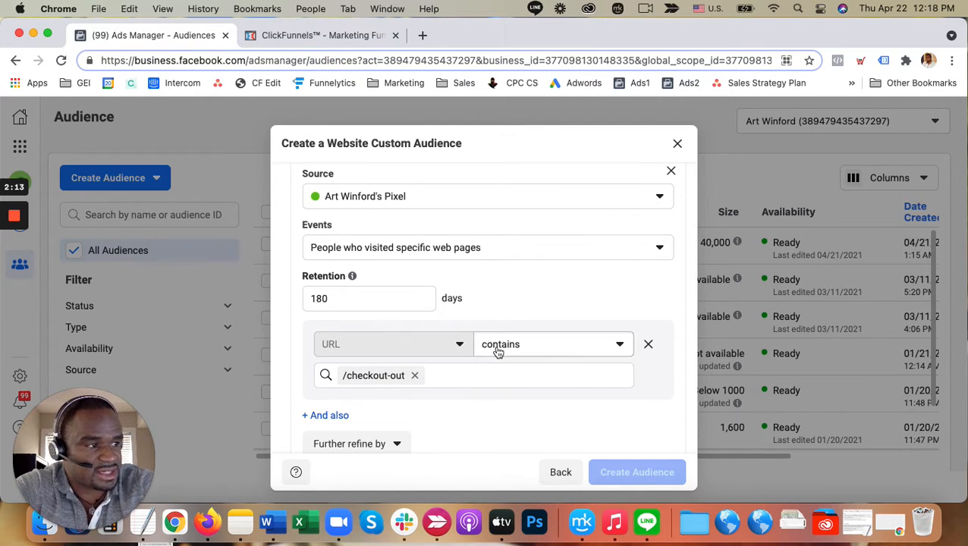
Step: Remove /checkout-out from the exclusion's URL condition and try /welcome-video in its place
{"action": "left_click", "coordinate": [416, 377]}
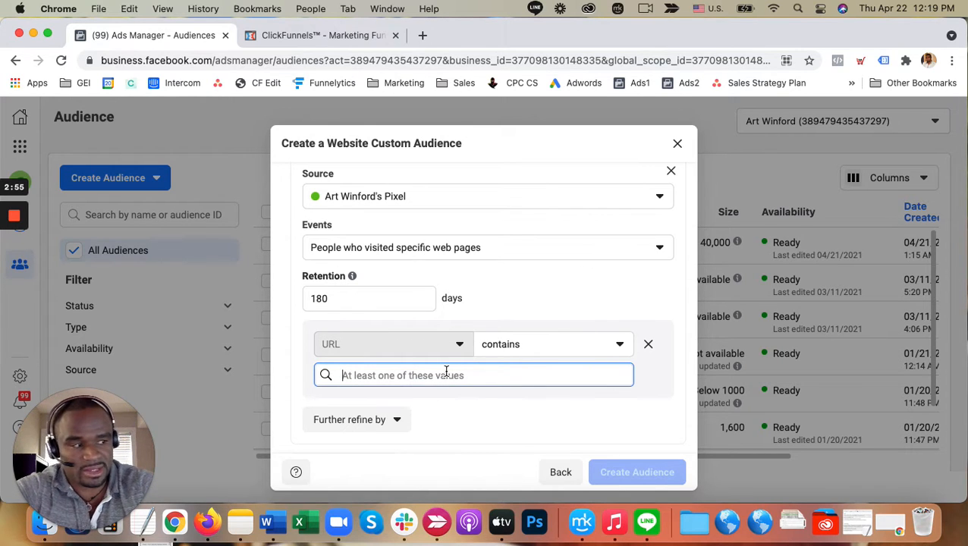
{"action": "type", "text": "/"}
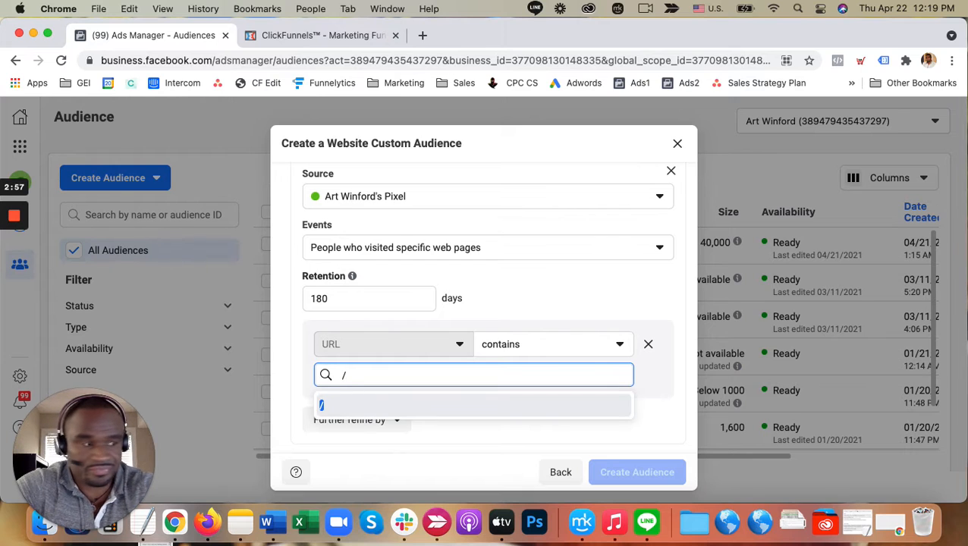
{"action": "type", "text": "welcome"}
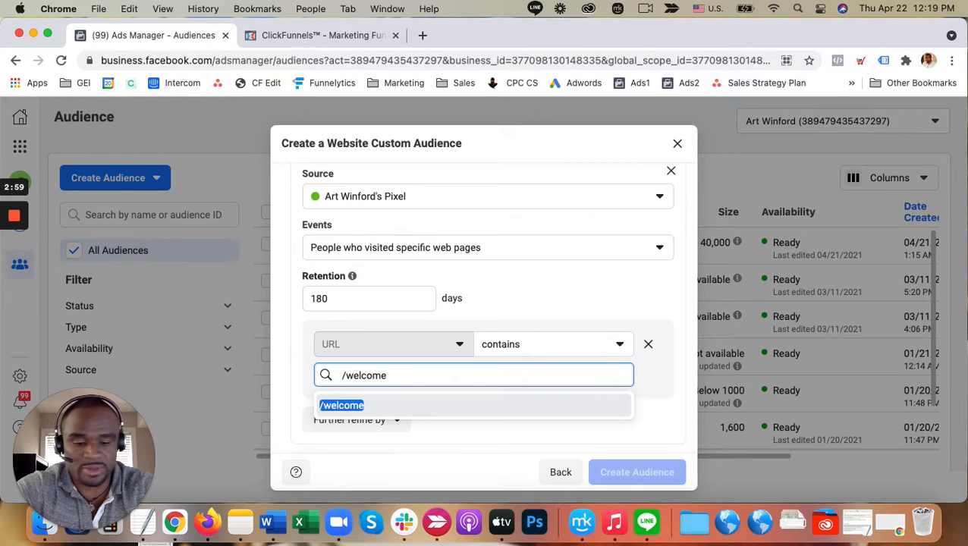
{"action": "type", "text": "-video"}
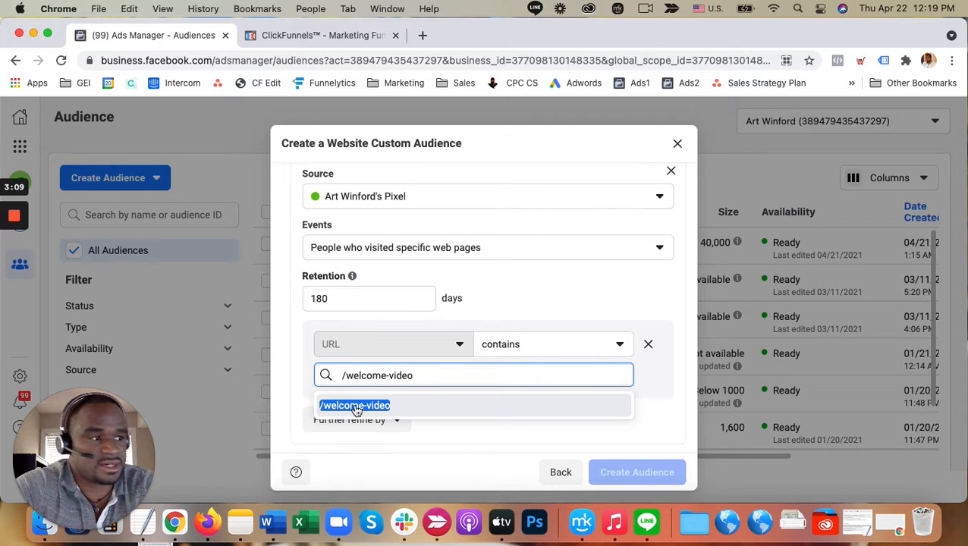
{"action": "left_click", "coordinate": [649, 344]}
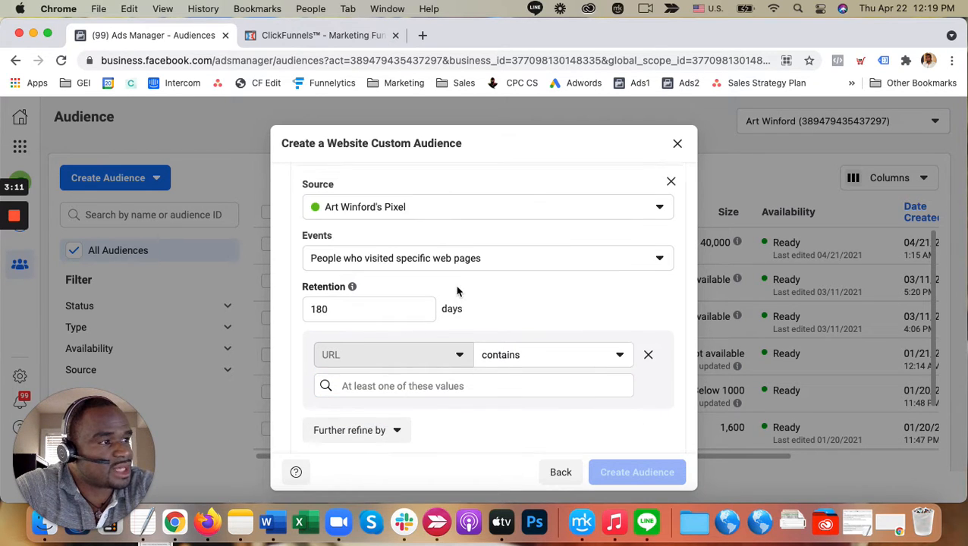
Step: Name the website custom audience "All traffic - 180 Days"
{"action": "scroll", "coordinate": [458, 291], "scroll_direction": "down", "scroll_amount": 5}
{"action": "left_click", "coordinate": [496, 369]}
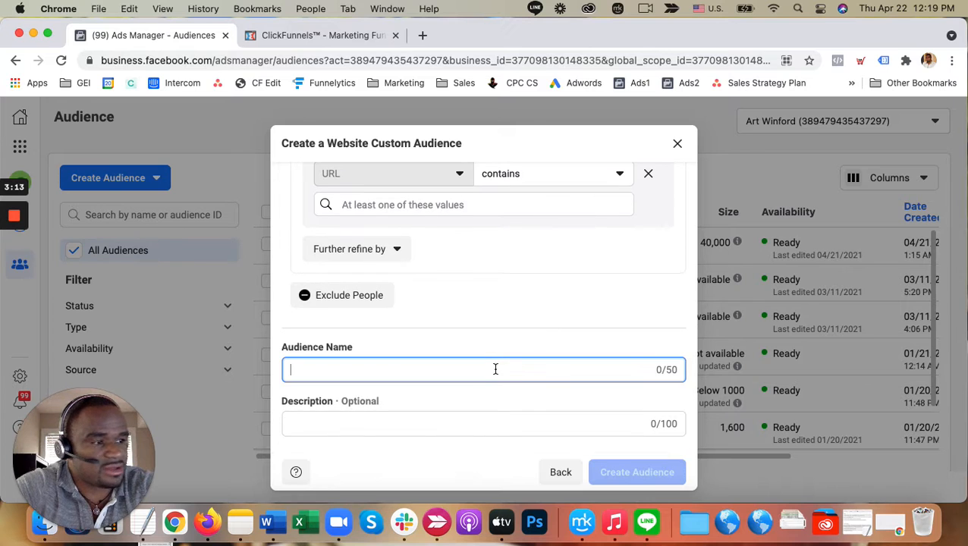
{"action": "type", "text": "All traffic "}
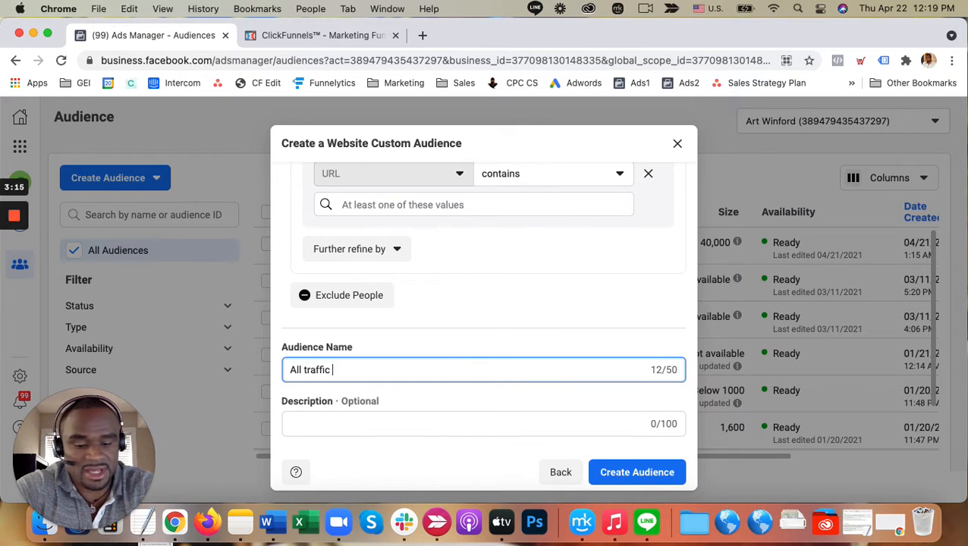
{"action": "type", "text": "- 180 Days"}
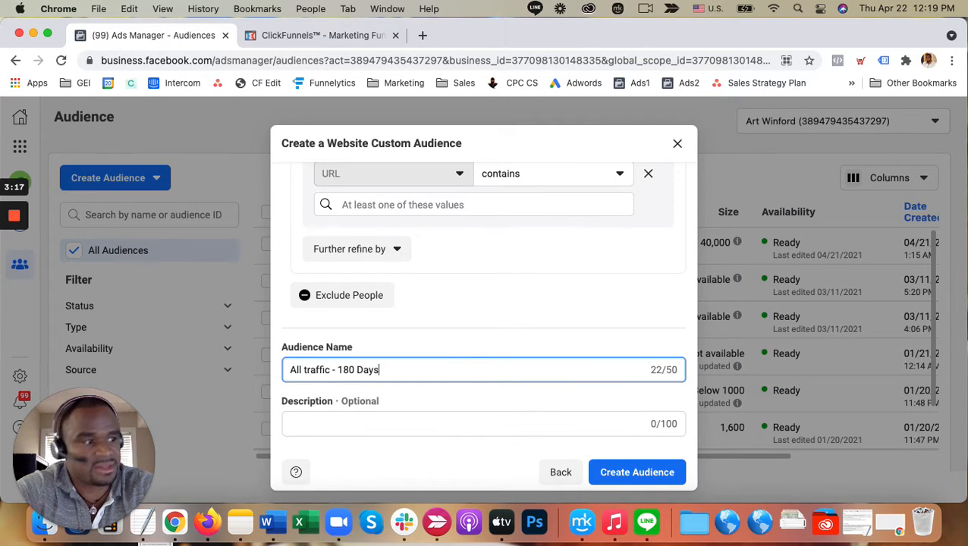
{"action": "scroll", "coordinate": [584, 413], "scroll_direction": "down", "scroll_amount": 2}
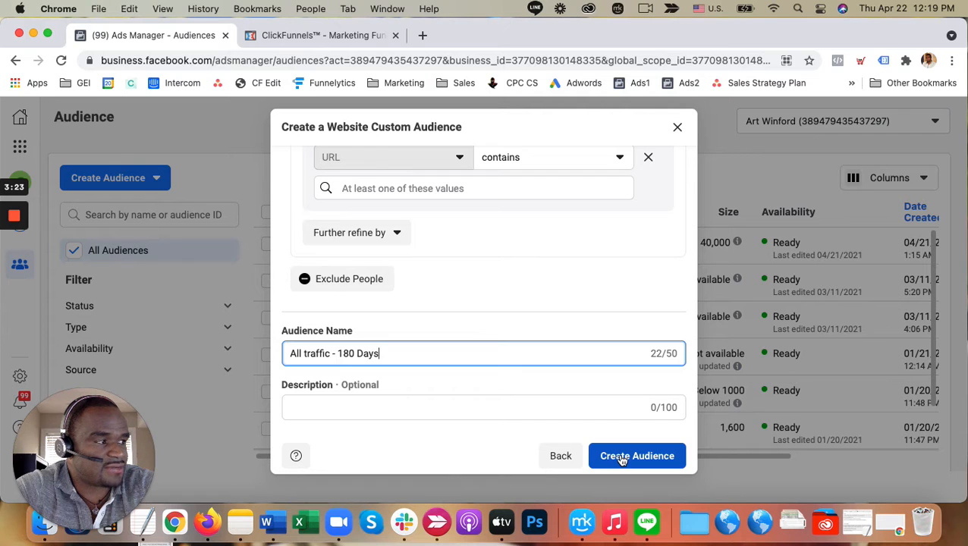
Step: Create the configured website custom audience and close the completion dialog
{"action": "left_click", "coordinate": [622, 458]}
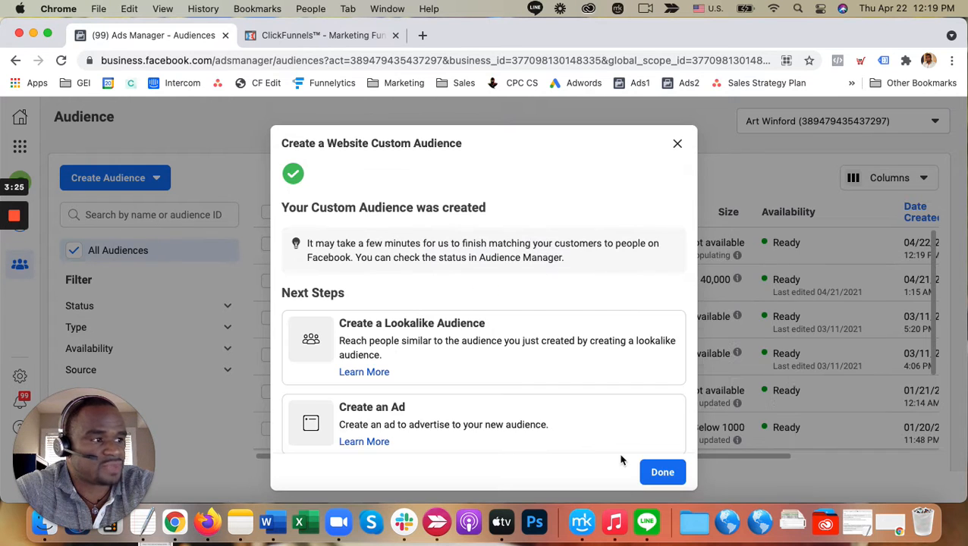
{"action": "left_click", "coordinate": [668, 474]}
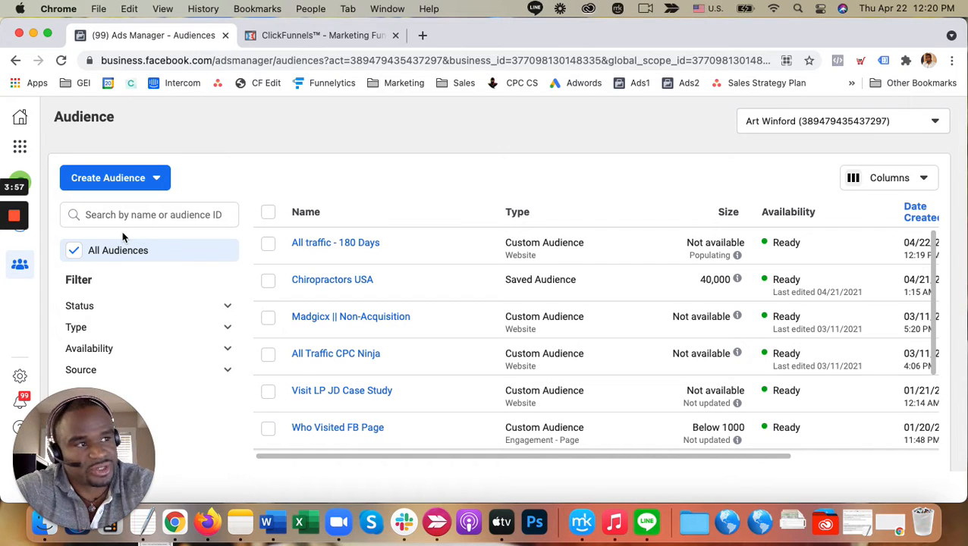
Step: Try to create a custom audience from a customer list
{"action": "left_click", "coordinate": [159, 178]}
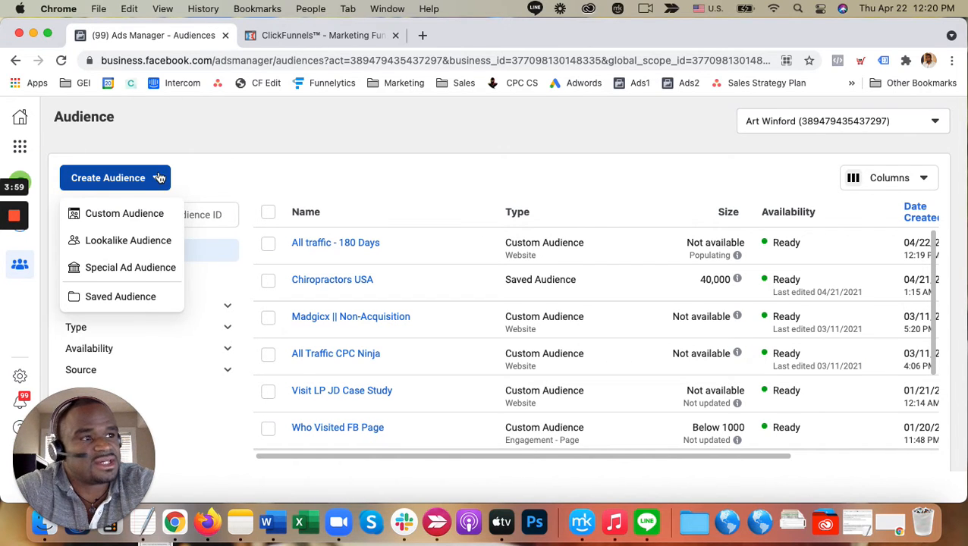
{"action": "left_click", "coordinate": [129, 216]}
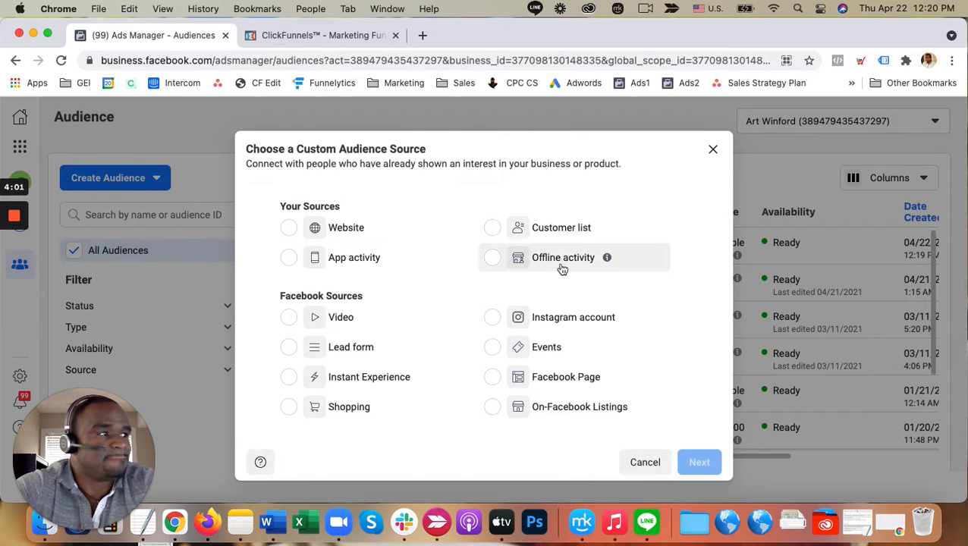
{"action": "left_click", "coordinate": [570, 232]}
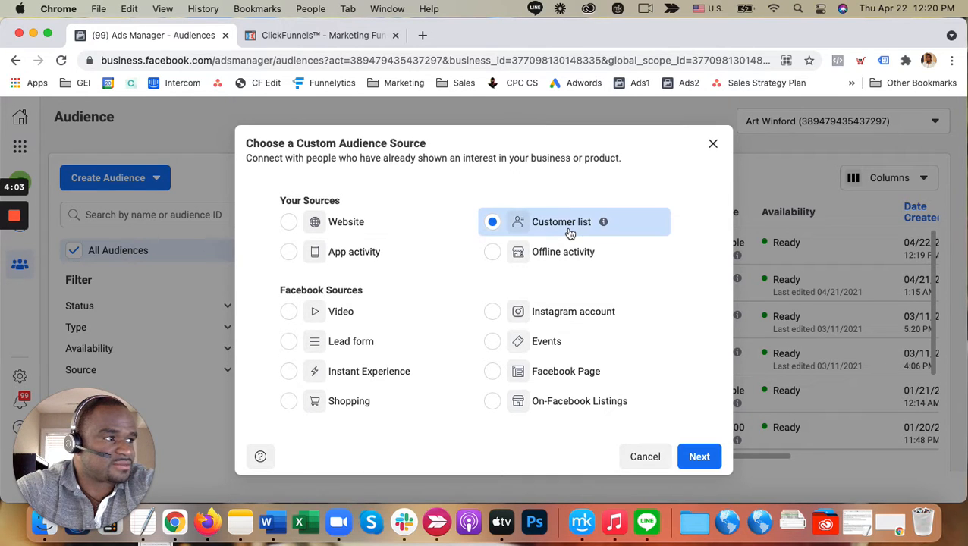
{"action": "left_click", "coordinate": [699, 456]}
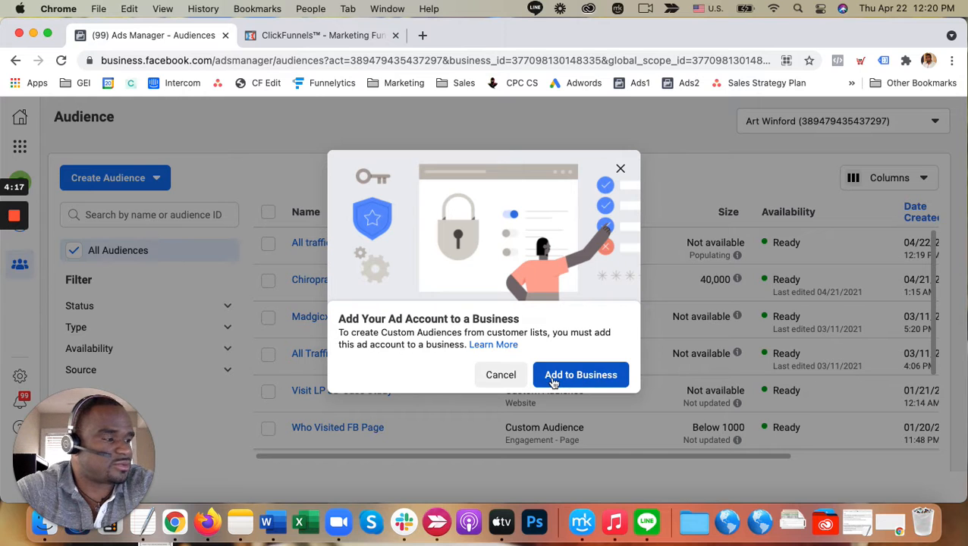
{"action": "left_click", "coordinate": [620, 169]}
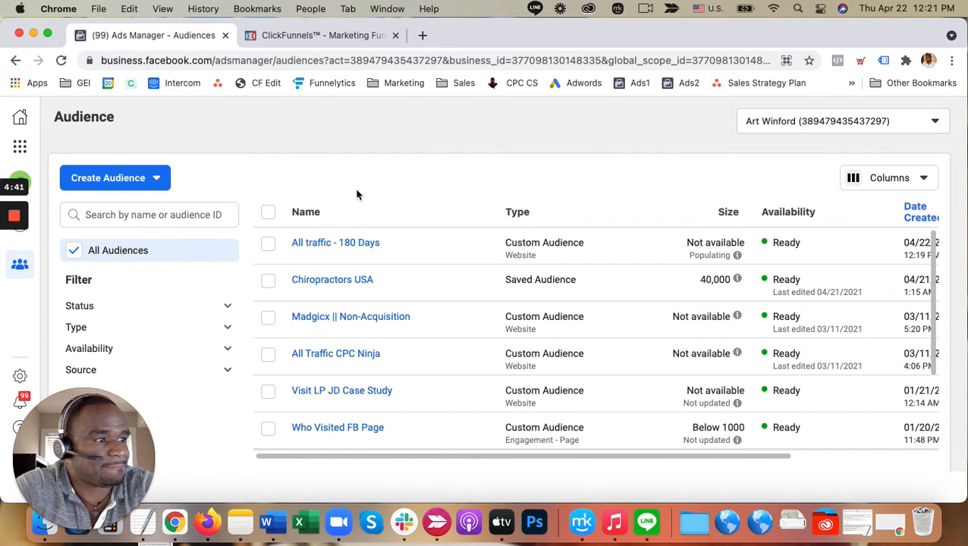
Step: Start a new custom audience and bring up the choice of sources
{"action": "left_click", "coordinate": [158, 178]}
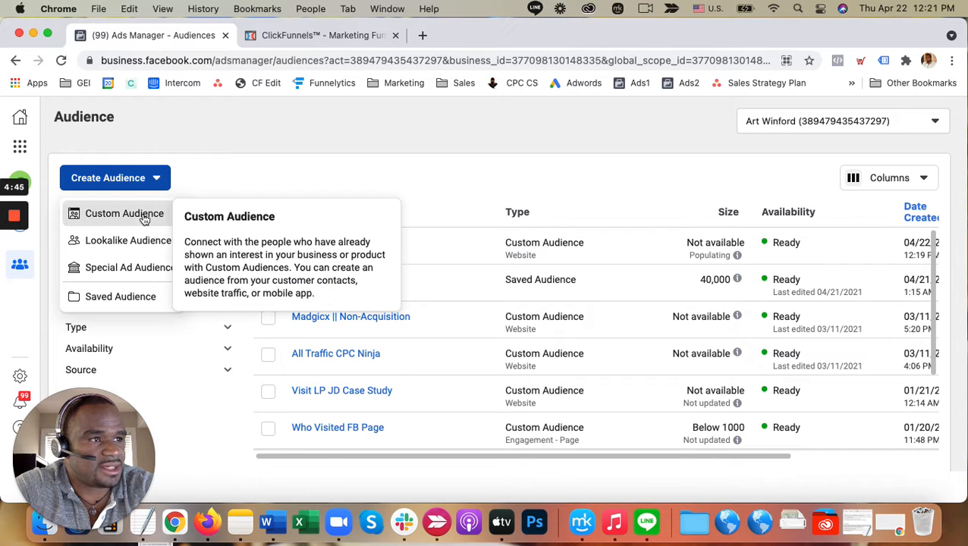
{"action": "left_click", "coordinate": [141, 215]}
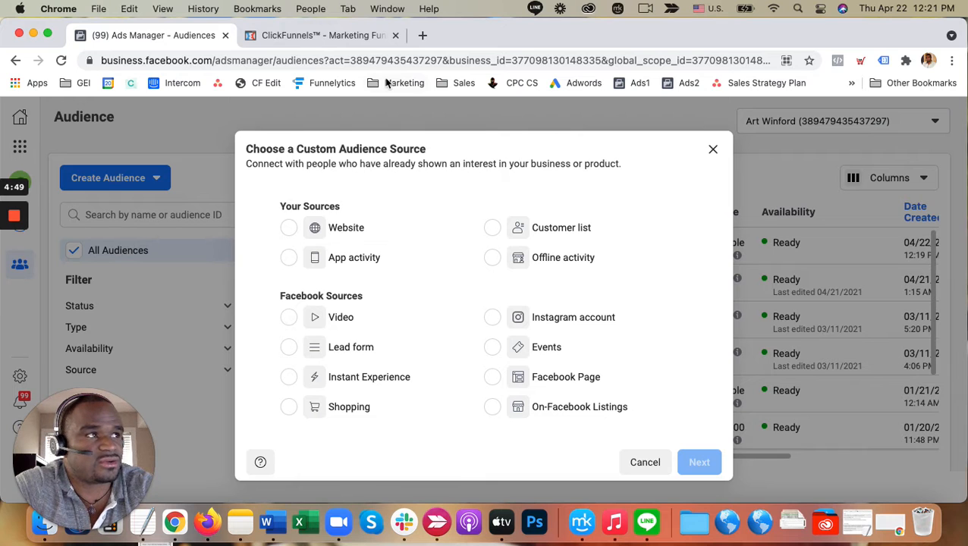
Step: Switch to ClickFunnels, search the funnels for "marketing plan" and open the Marketing Plan funnel
{"action": "left_click", "coordinate": [354, 35]}
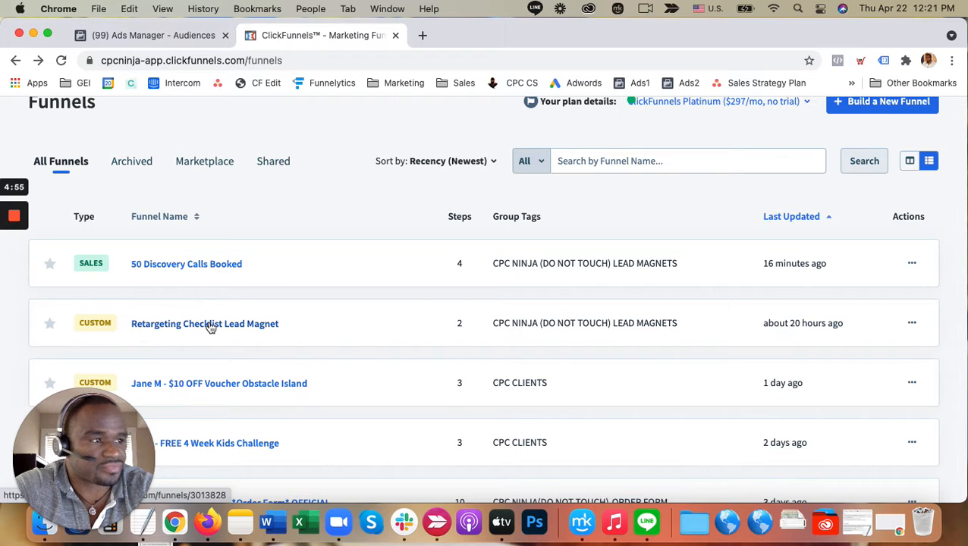
{"action": "scroll", "coordinate": [211, 327], "scroll_direction": "down", "scroll_amount": 2}
{"action": "scroll", "coordinate": [214, 325], "scroll_direction": "up", "scroll_amount": 5}
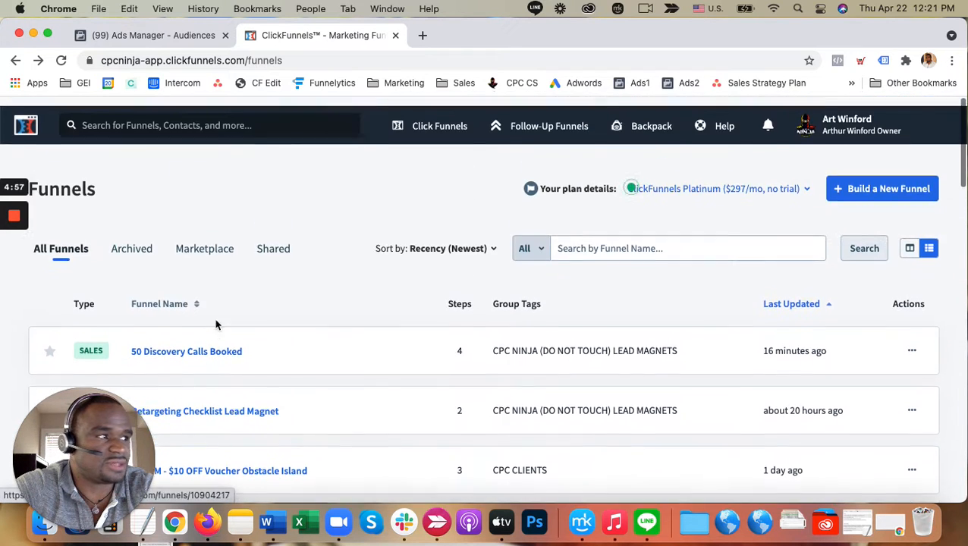
{"action": "left_click", "coordinate": [615, 239]}
{"action": "type", "text": "mark"}
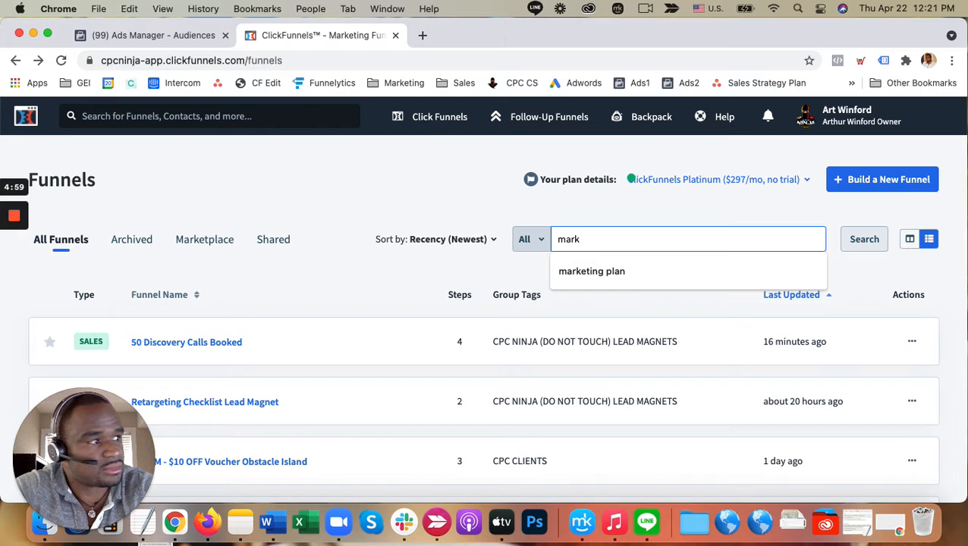
{"action": "left_click", "coordinate": [615, 272]}
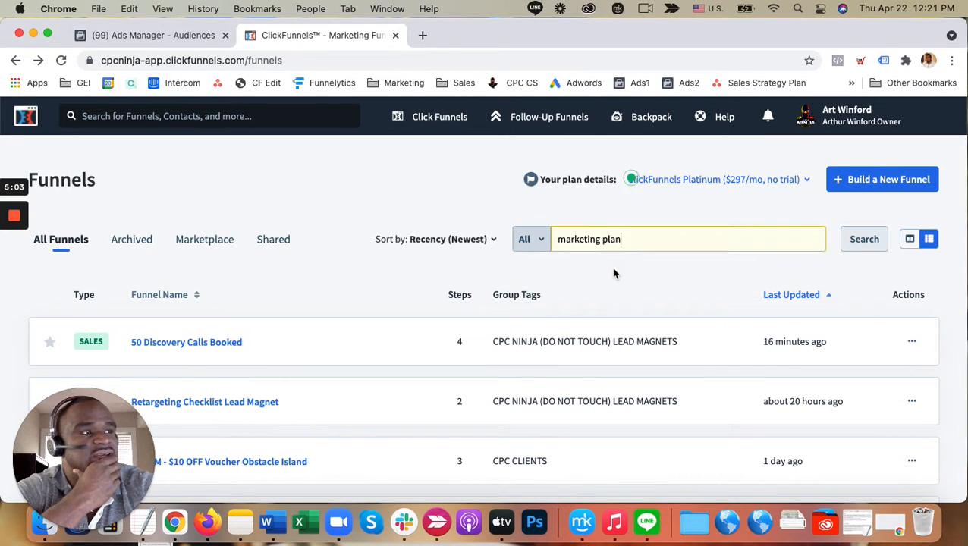
{"action": "key", "text": "Return"}
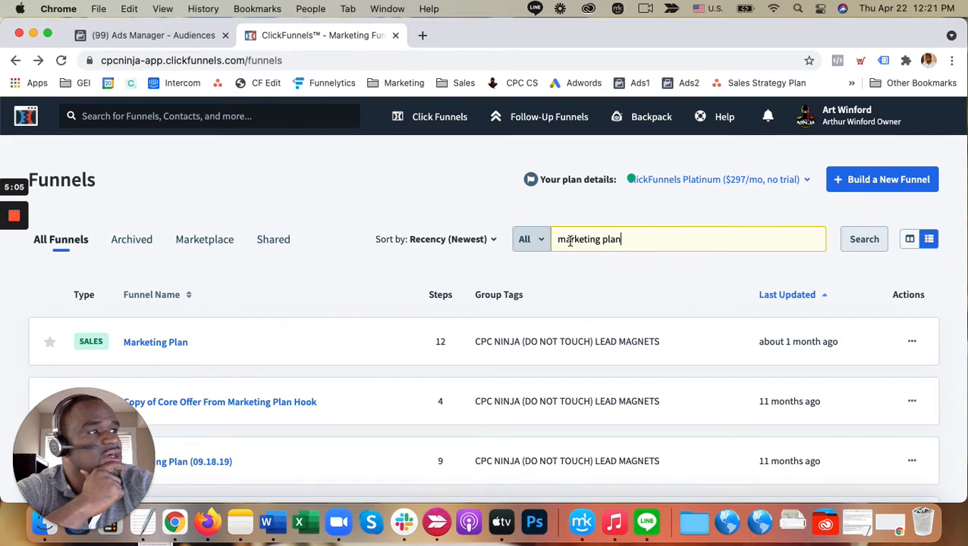
{"action": "scroll", "coordinate": [228, 326], "scroll_direction": "down", "scroll_amount": 2}
{"action": "left_click", "coordinate": [173, 267]}
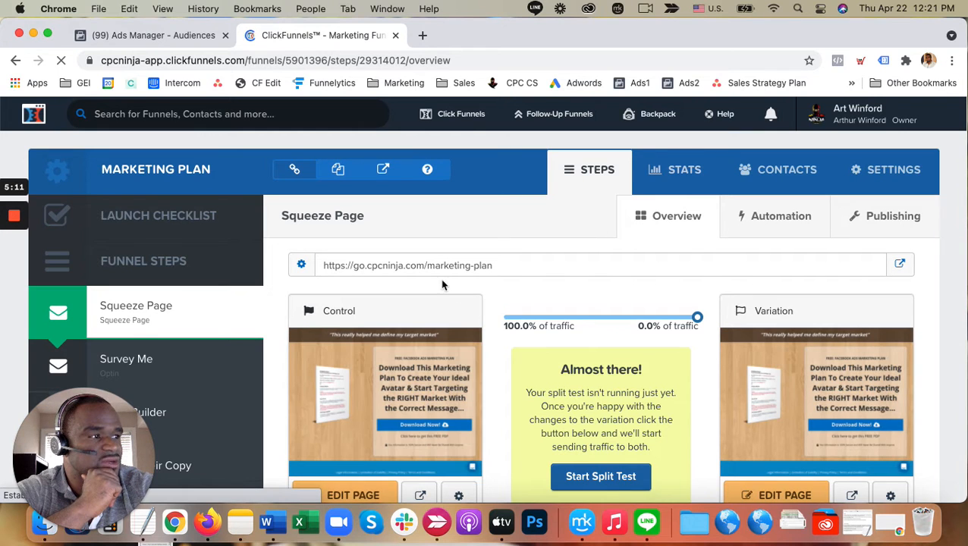
Step: Visit the funnel's live squeeze page, copy the path /squeeze-page22391877 from its address, and close the page
{"action": "left_click", "coordinate": [384, 170]}
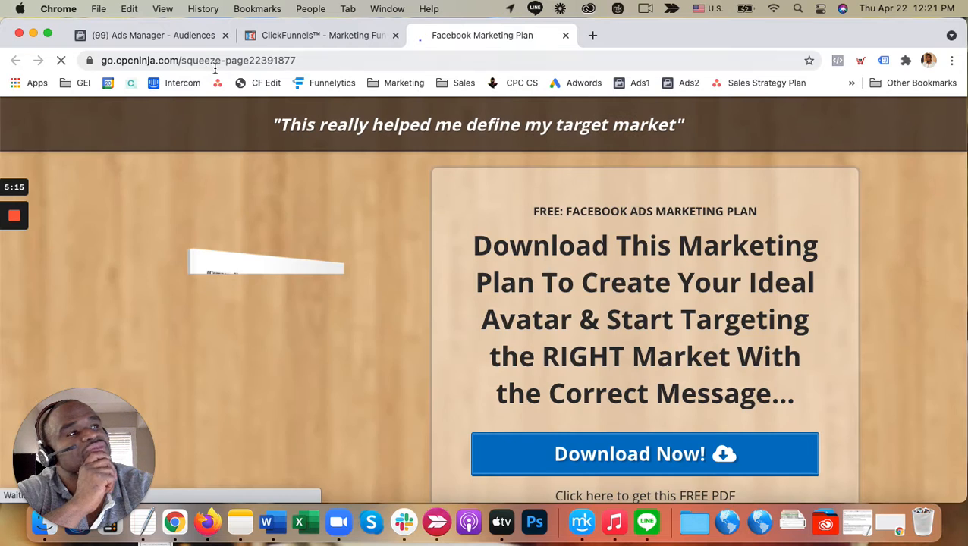
{"action": "left_click_drag", "start_coordinate": [180, 64], "coordinate": [300, 59]}
{"action": "key", "text": "super+c"}
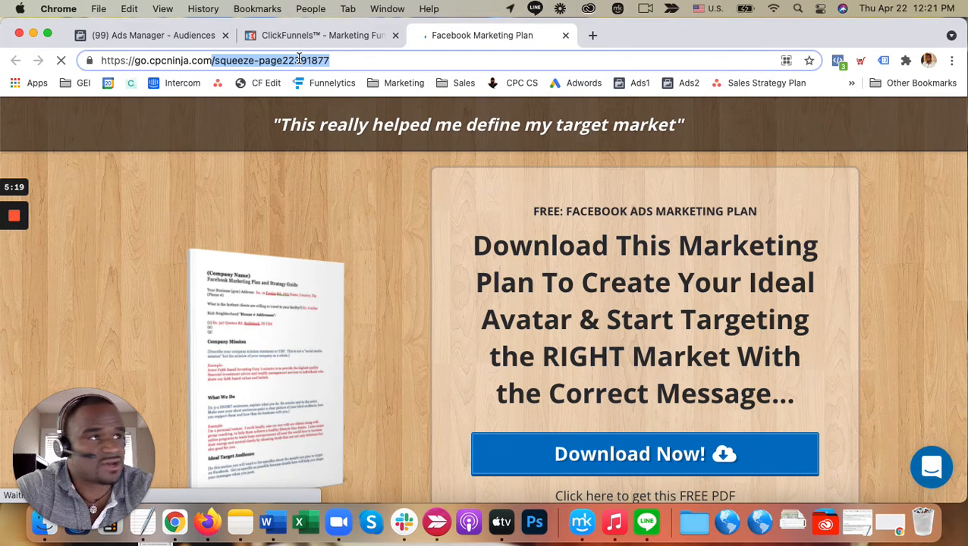
{"action": "left_click", "coordinate": [566, 35]}
Step: Return to Ads Manager, choose Website as the audience source and include people who visited specific web pages
{"action": "left_click", "coordinate": [156, 36]}
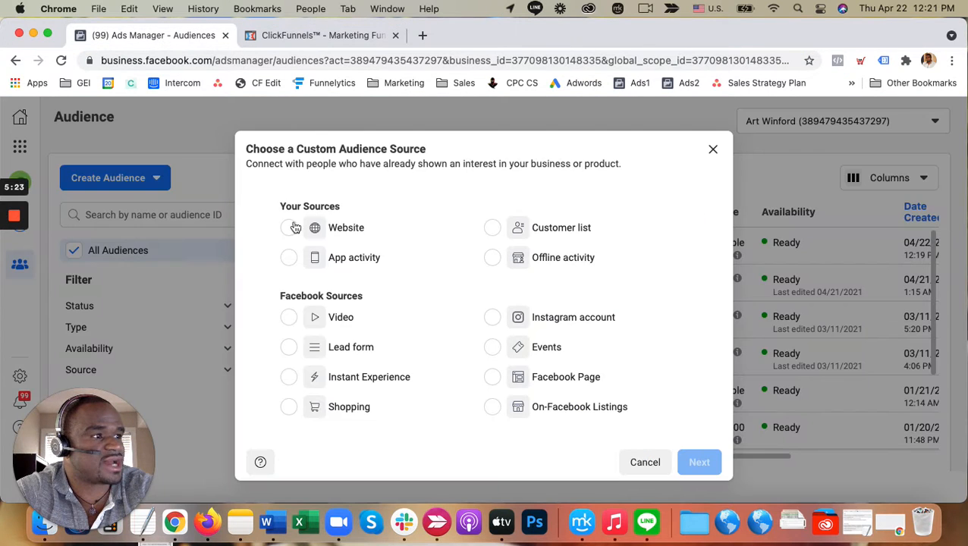
{"action": "left_click", "coordinate": [291, 227]}
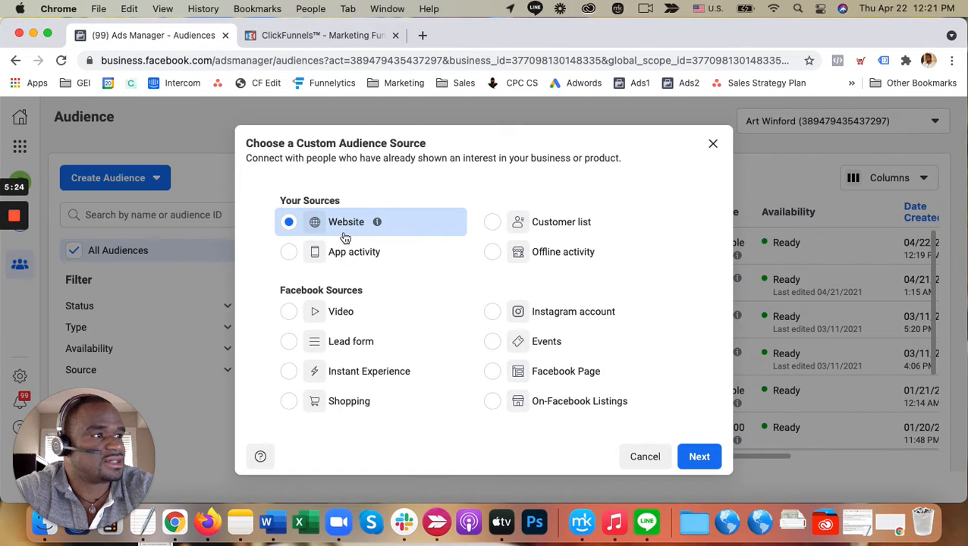
{"action": "left_click", "coordinate": [700, 457]}
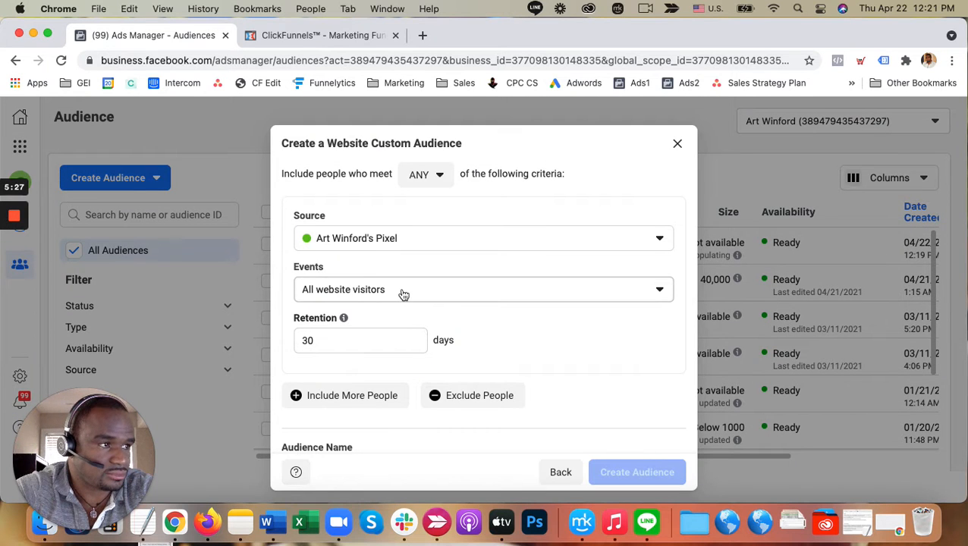
{"action": "left_click", "coordinate": [404, 293]}
{"action": "left_click", "coordinate": [383, 404]}
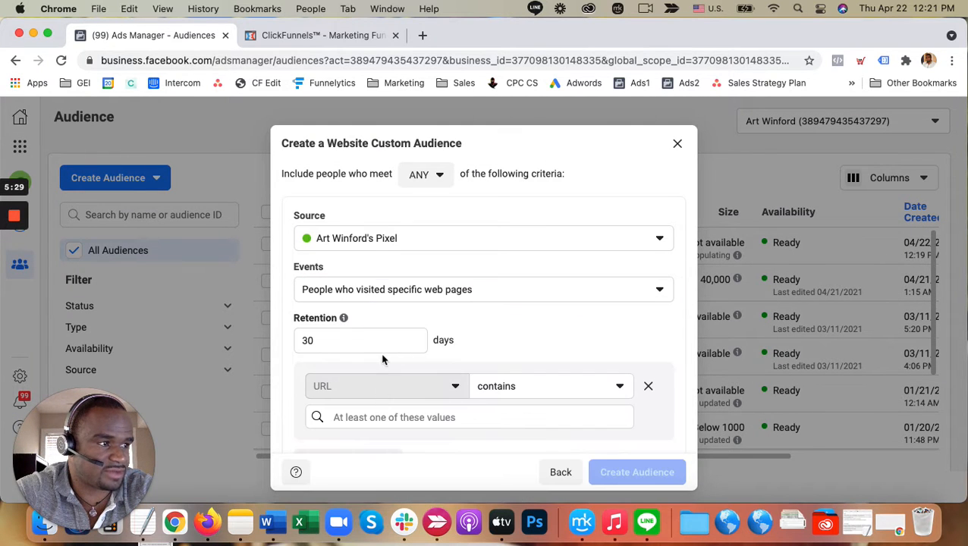
Step: Set the retention to 180 days and the URL condition to contain /squeeze-page22391877
{"action": "left_click", "coordinate": [382, 340]}
{"action": "key", "text": "BackSpace"}
{"action": "key", "text": "BackSpace"}
{"action": "type", "text": "18"}
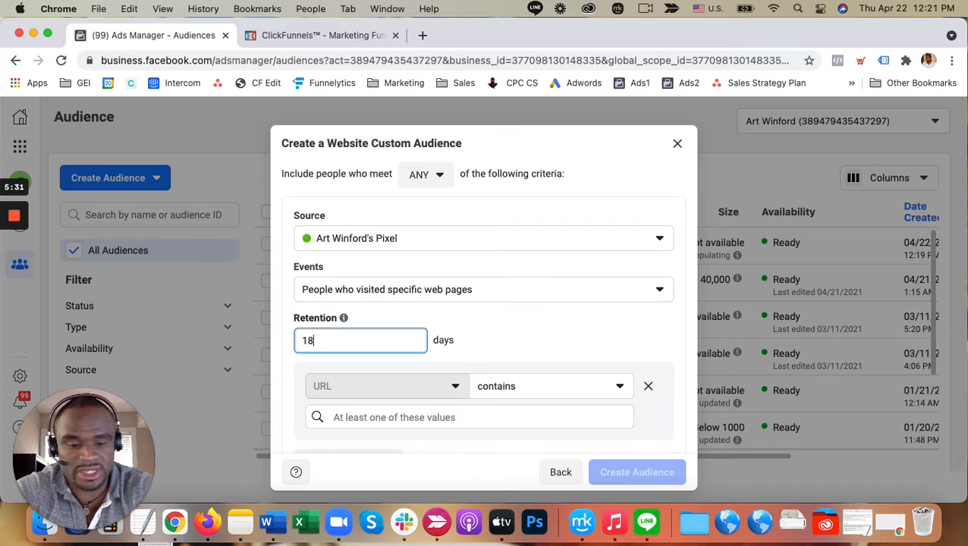
{"action": "scroll", "coordinate": [432, 383], "scroll_direction": "down", "scroll_amount": 2}
{"action": "left_click", "coordinate": [453, 368]}
{"action": "key", "text": "super+v"}
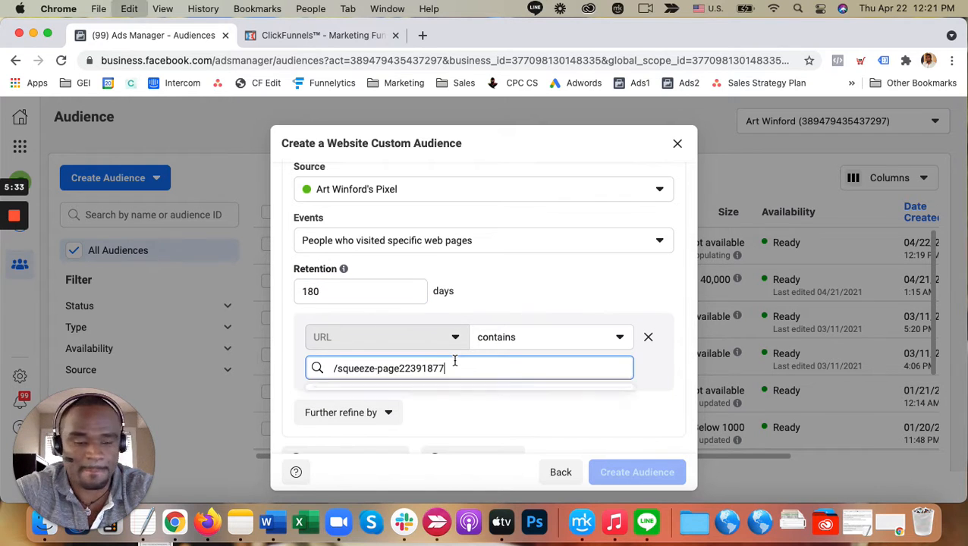
{"action": "left_click", "coordinate": [407, 402]}
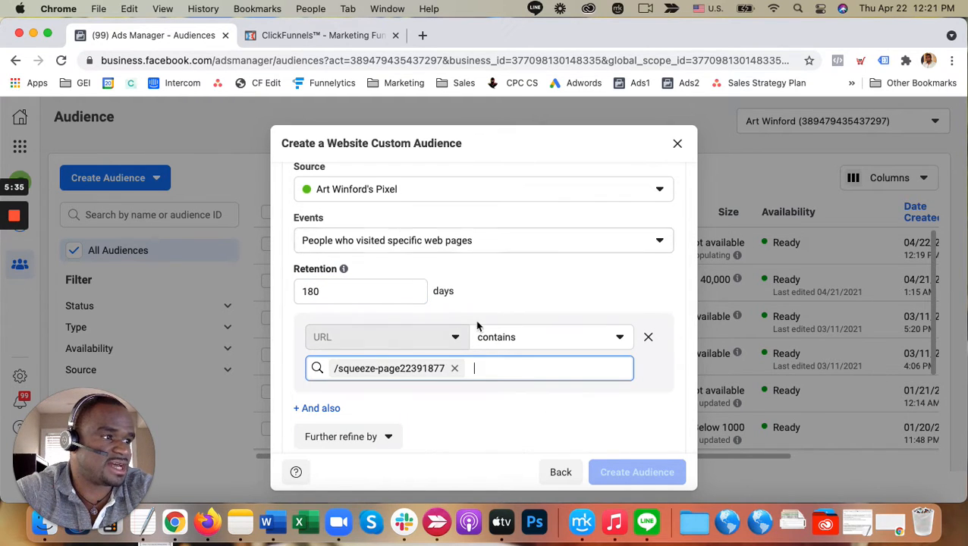
Step: Name the audience "FMP LP Visitors - 180 Days", create it and close the completion dialog
{"action": "scroll", "coordinate": [478, 326], "scroll_direction": "down", "scroll_amount": 5}
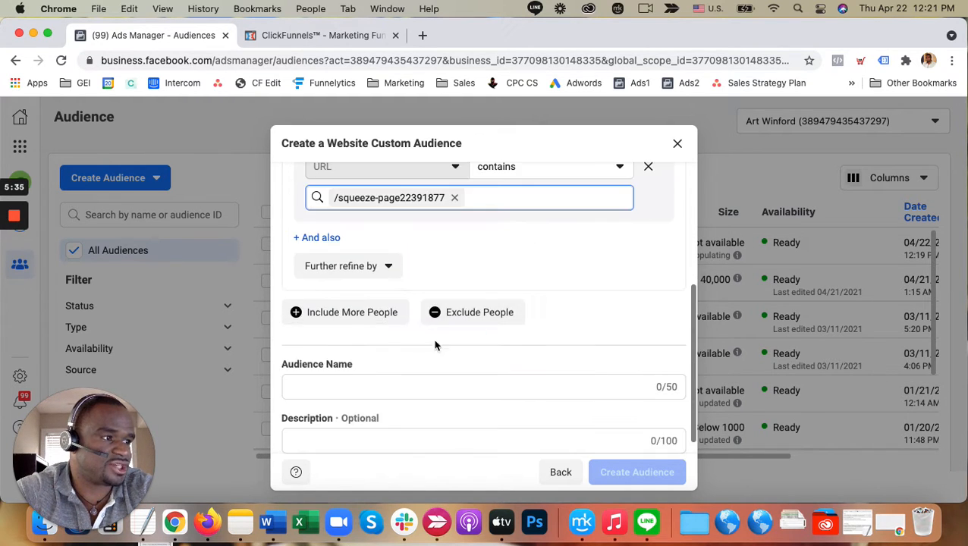
{"action": "left_click", "coordinate": [356, 387]}
{"action": "type", "text": "FMP "}
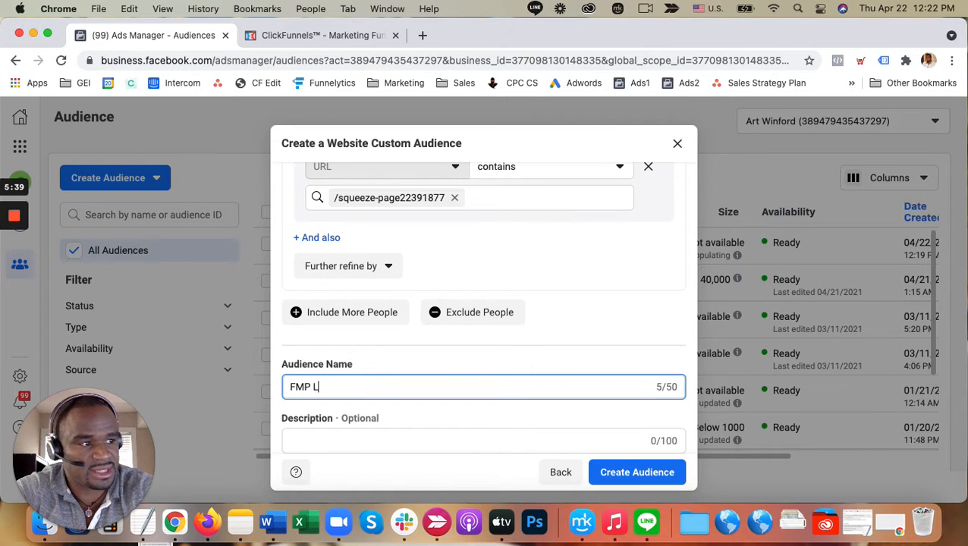
{"action": "type", "text": "LP V"}
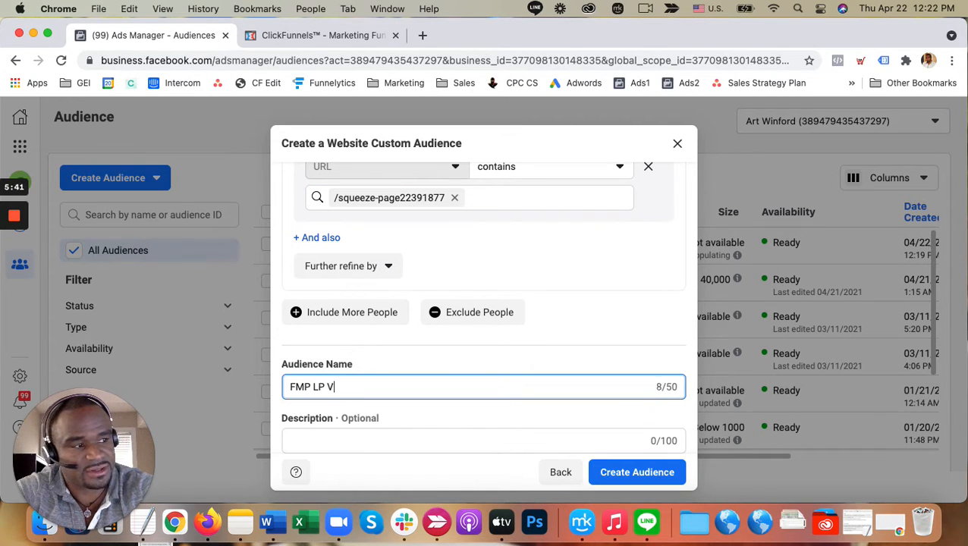
{"action": "type", "text": "istors"}
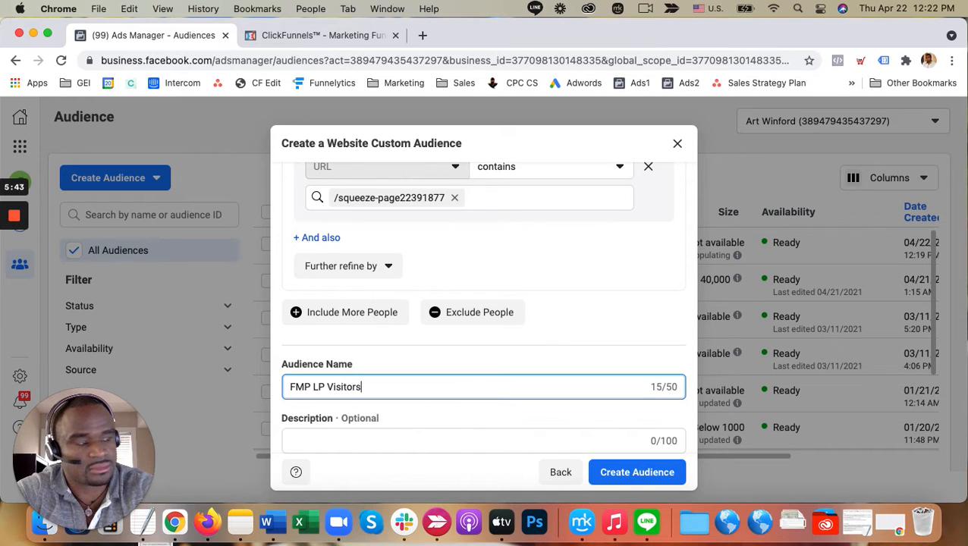
{"action": "type", "text": " - 1"}
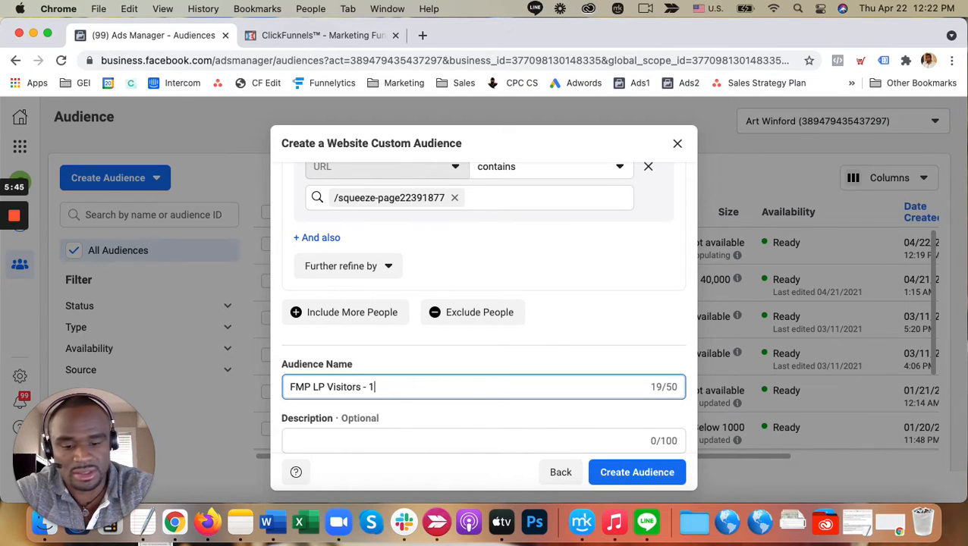
{"action": "type", "text": "9080 Days"}
{"action": "scroll", "coordinate": [448, 388], "scroll_direction": "down", "scroll_amount": 2}
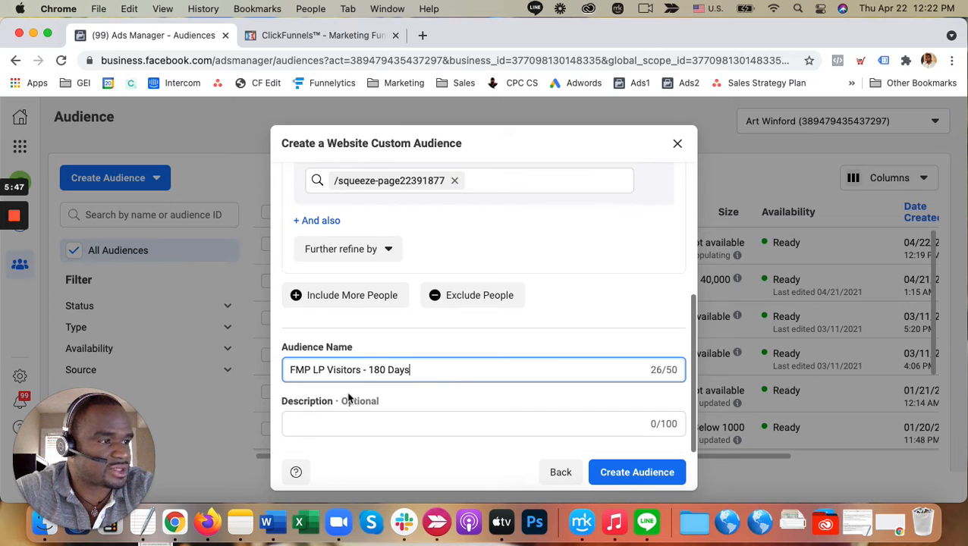
{"action": "left_click", "coordinate": [643, 474]}
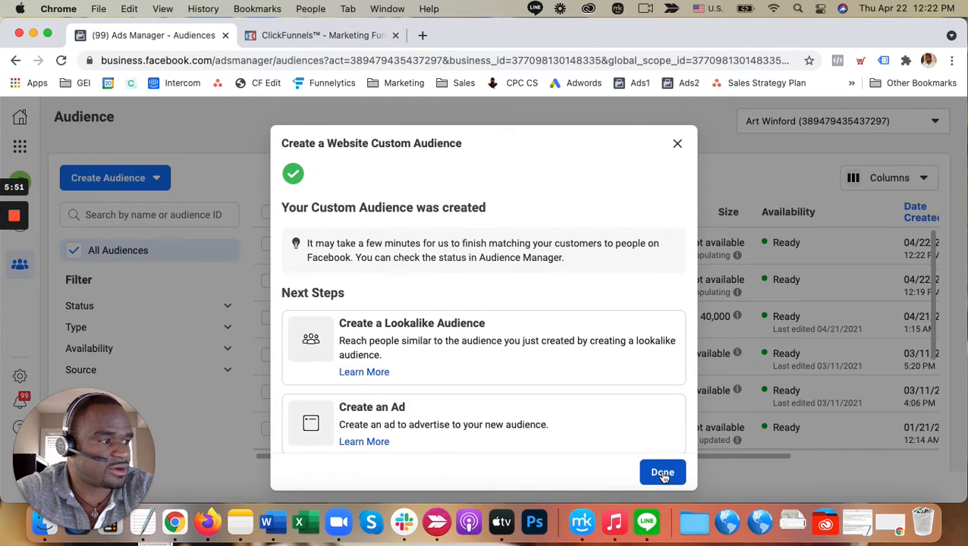
{"action": "left_click", "coordinate": [663, 473]}
Step: Start another custom audience with Website as its source
{"action": "mouse_move", "coordinate": [373, 248]}
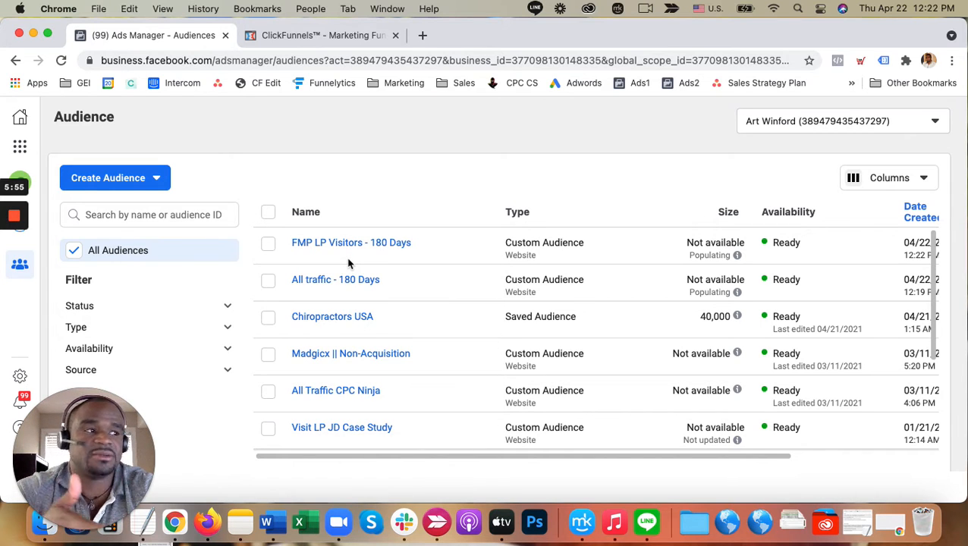
{"action": "left_click", "coordinate": [140, 188]}
{"action": "left_click", "coordinate": [142, 214]}
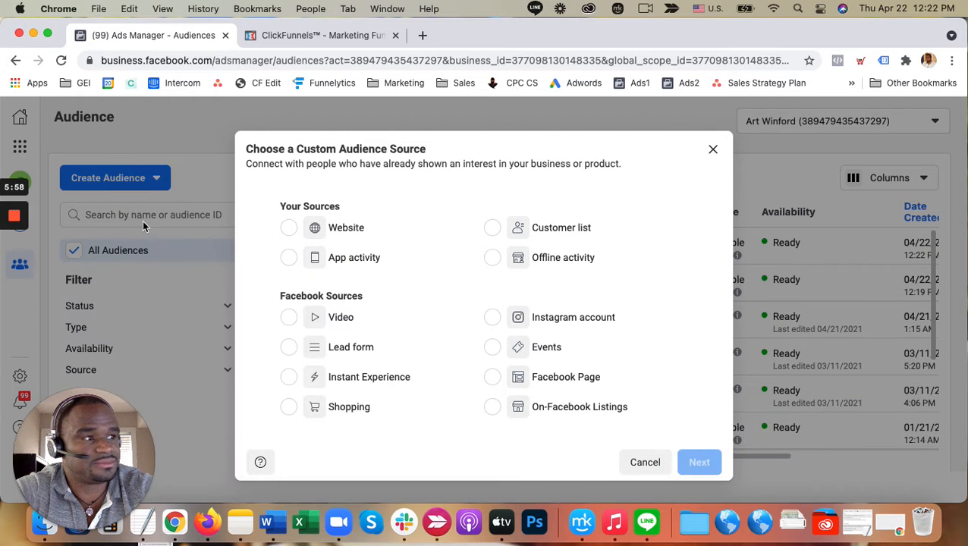
{"action": "left_click", "coordinate": [366, 228]}
{"action": "left_click", "coordinate": [699, 457]}
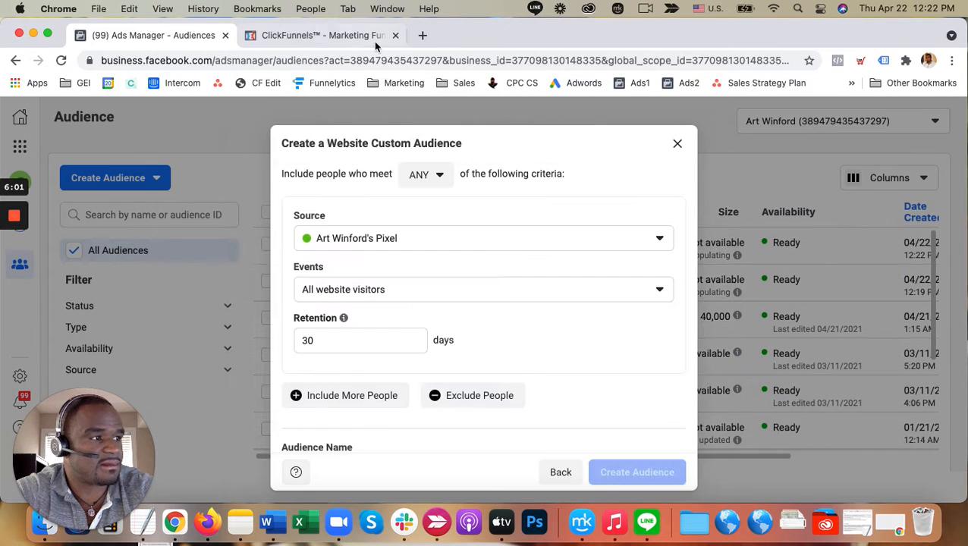
Step: Switch to ClickFunnels, open the Survey Me step's live page and copy its URL path /identifying-your-market-guide-survey
{"action": "left_click", "coordinate": [322, 35]}
{"action": "scroll", "coordinate": [218, 359], "scroll_direction": "down", "scroll_amount": 1}
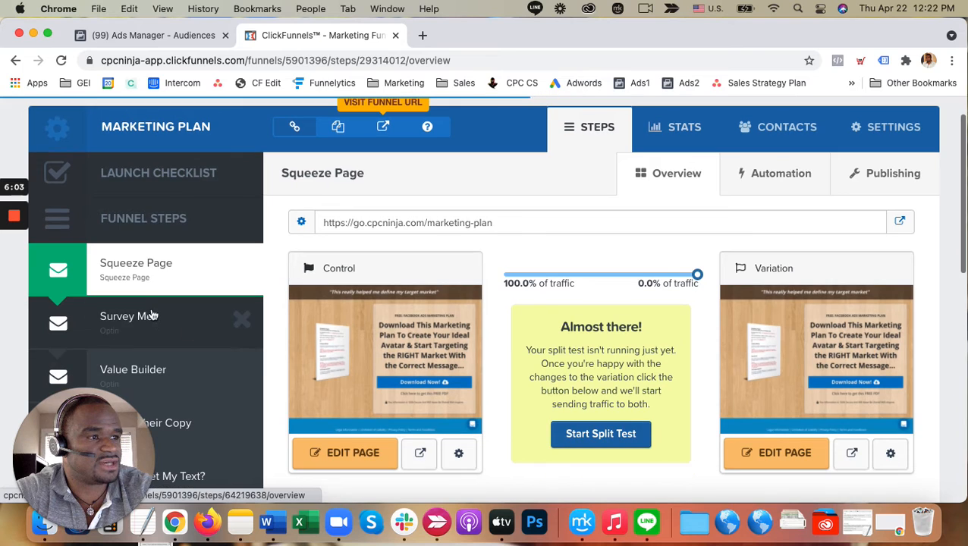
{"action": "left_click", "coordinate": [152, 319]}
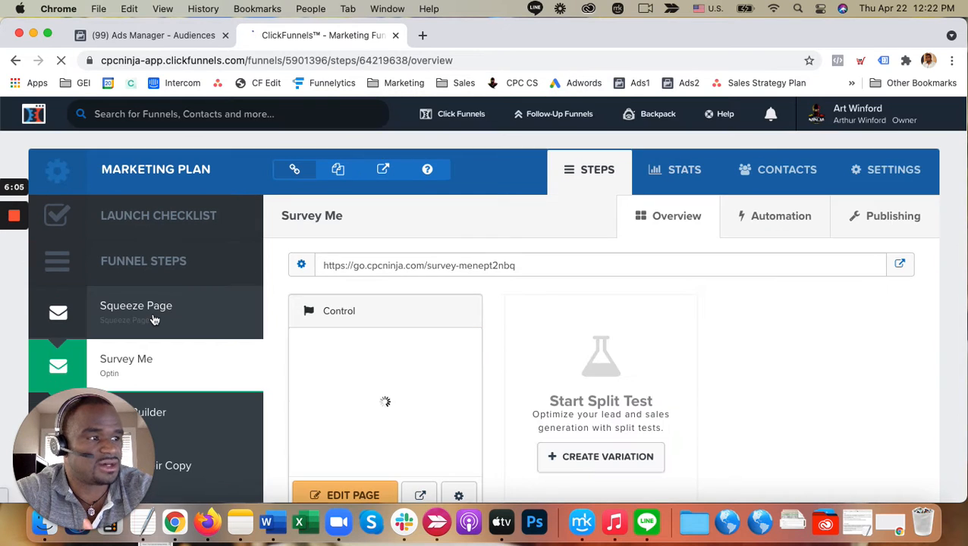
{"action": "left_click", "coordinate": [900, 264]}
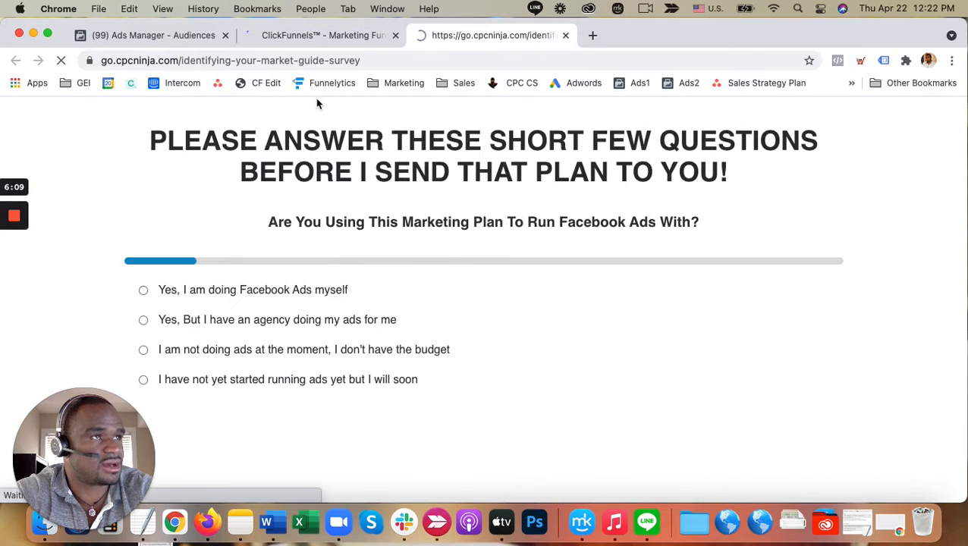
{"action": "left_click_drag", "start_coordinate": [180, 63], "coordinate": [367, 63]}
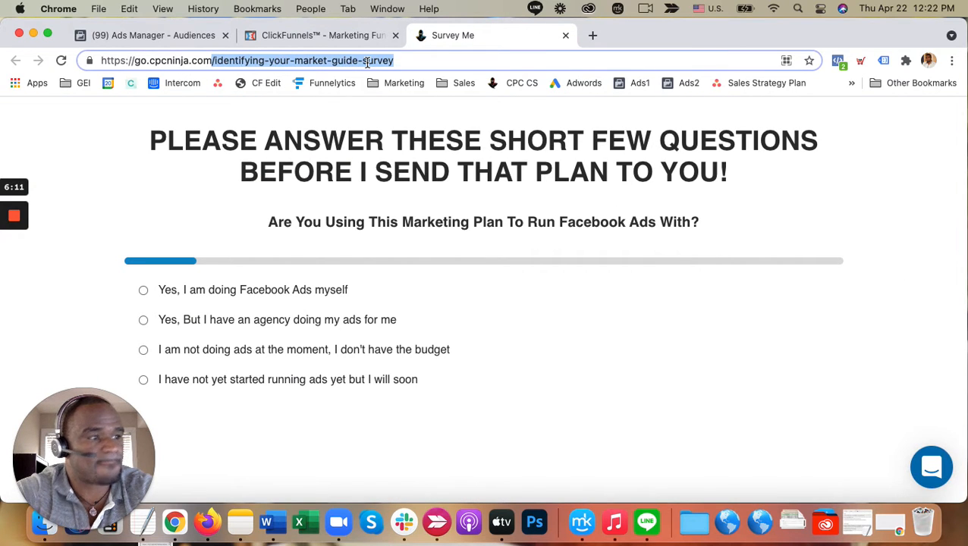
{"action": "left_click", "coordinate": [565, 36]}
Step: Return to Ads Manager and set the website audience's retention to 180 days
{"action": "left_click", "coordinate": [190, 32]}
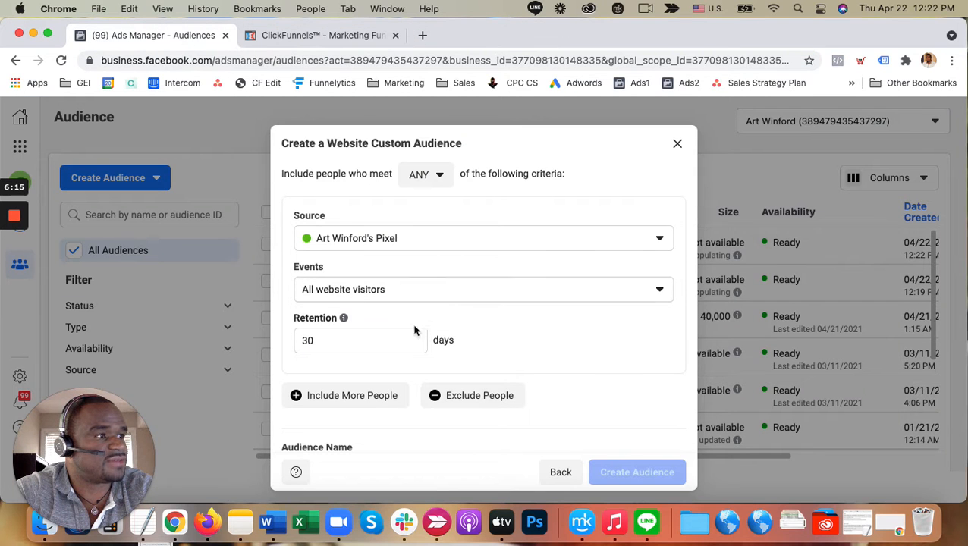
{"action": "left_click", "coordinate": [364, 338]}
{"action": "key", "text": "BackSpace"}
{"action": "key", "text": "BackSpace"}
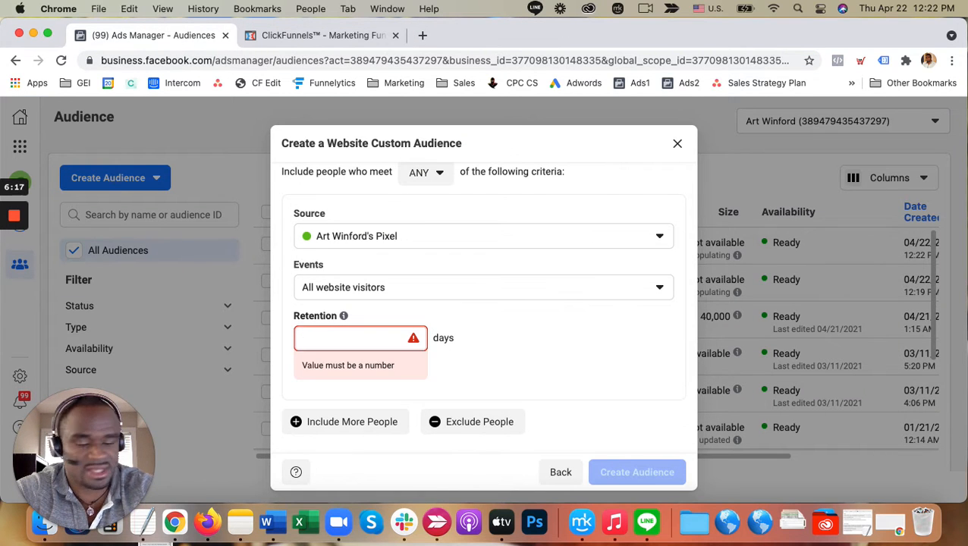
{"action": "type", "text": "180"}
{"action": "scroll", "coordinate": [576, 393], "scroll_direction": "down", "scroll_amount": 2}
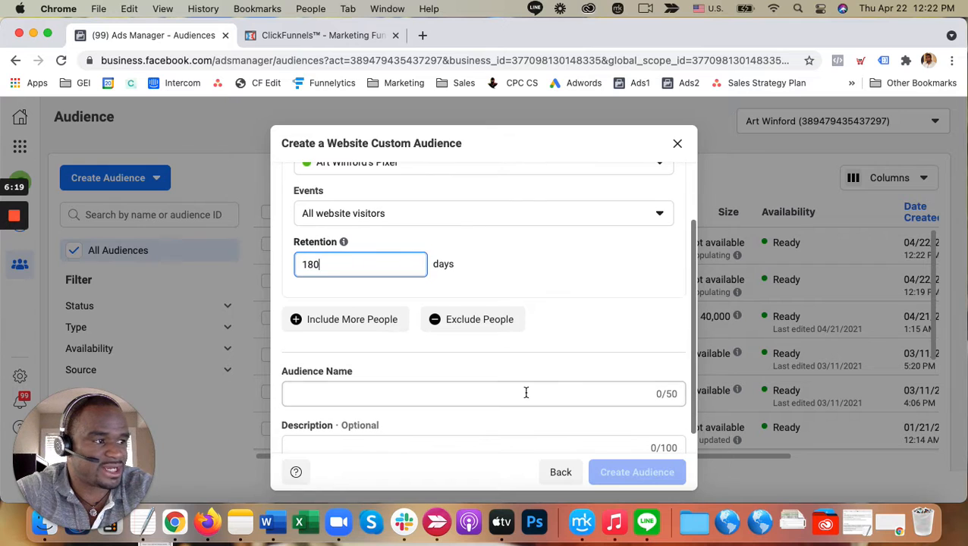
Step: Name the audience "FMP - TYP Visitors (Step 2) 180 Days"
{"action": "left_click", "coordinate": [515, 398]}
{"action": "type", "text": "FMP - "}
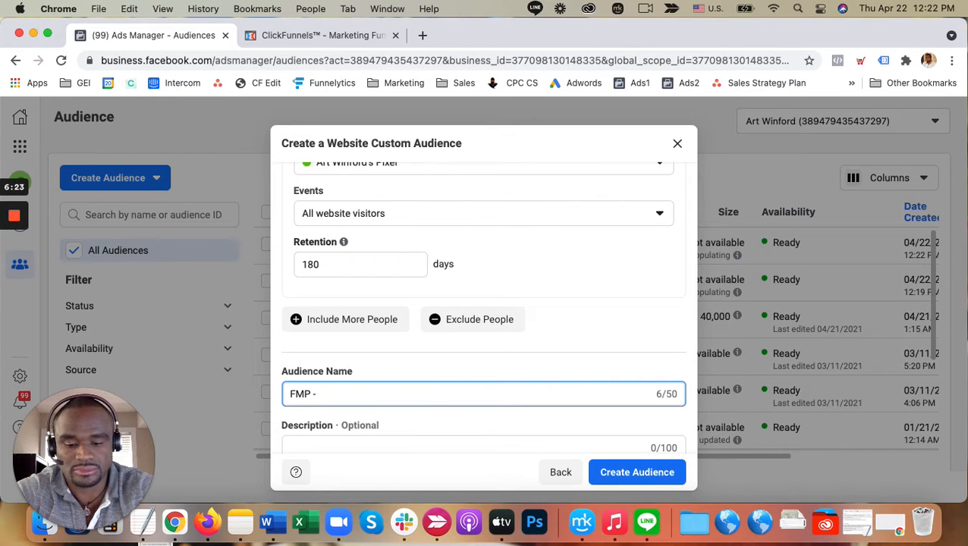
{"action": "type", "text": "TYP Visitors"}
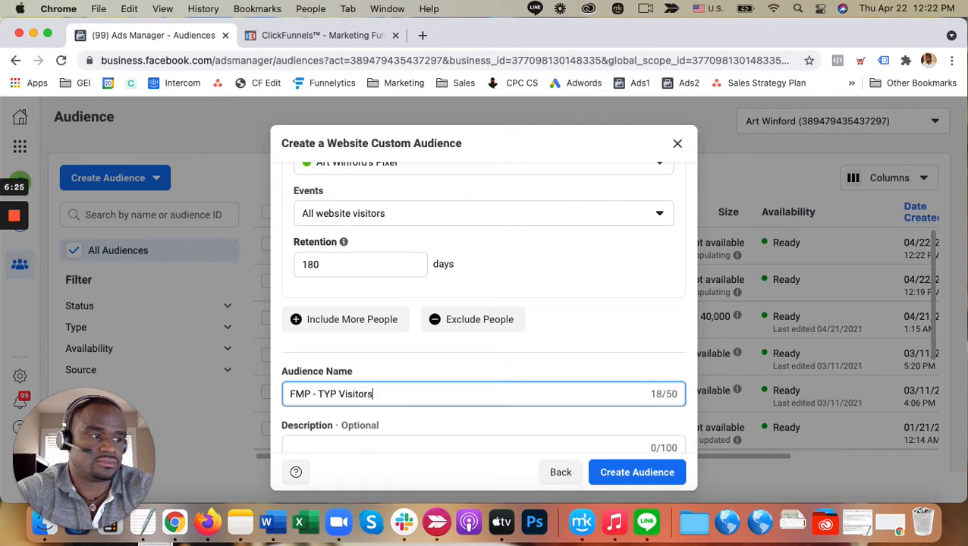
{"action": "scroll", "coordinate": [551, 346], "scroll_direction": "down", "scroll_amount": 1}
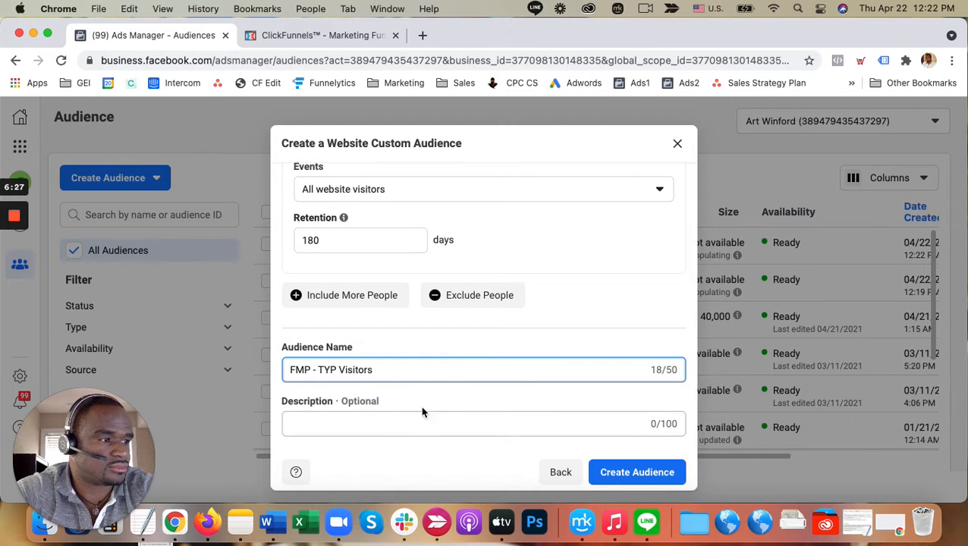
{"action": "type", "text": "(St"}
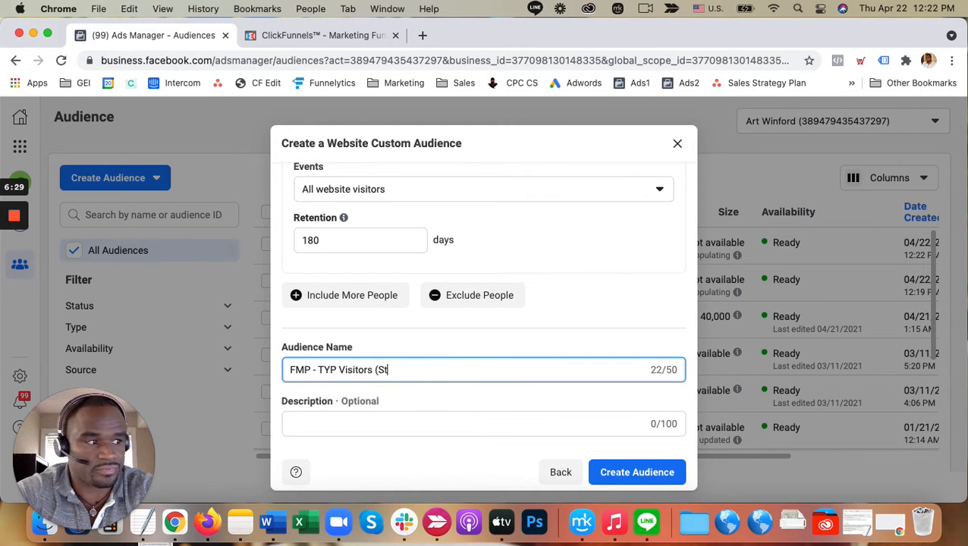
{"action": "type", "text": "ep 2) 180 Days"}
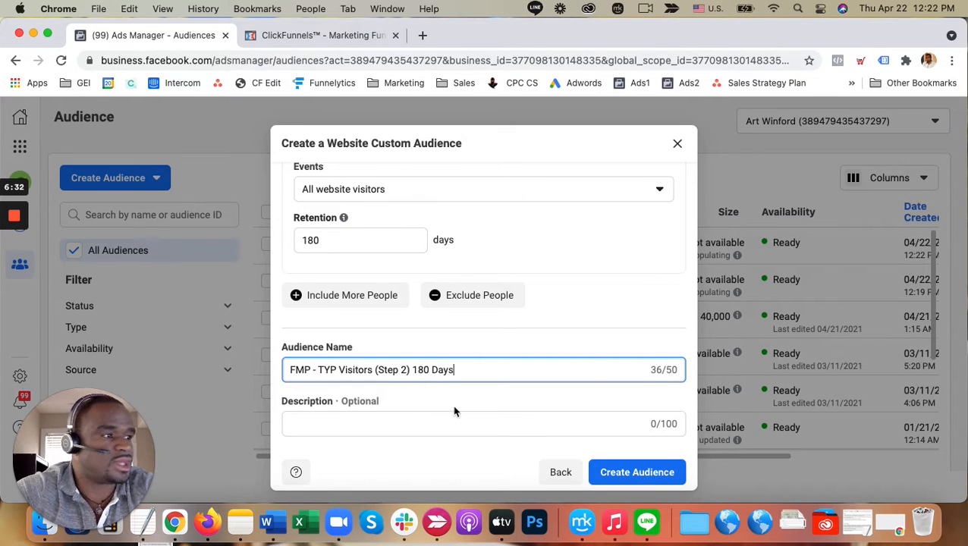
{"action": "scroll", "coordinate": [444, 400], "scroll_direction": "down", "scroll_amount": 1}
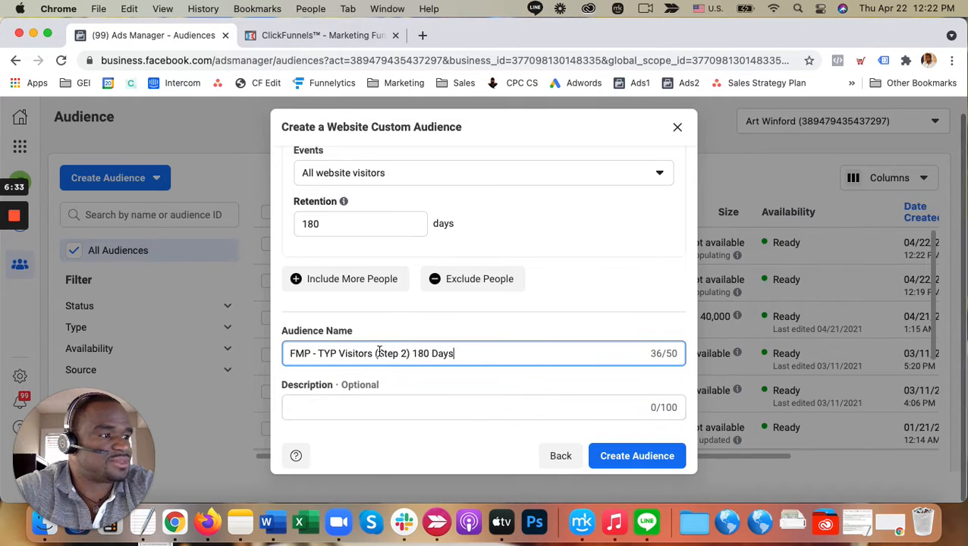
{"action": "left_click", "coordinate": [334, 36]}
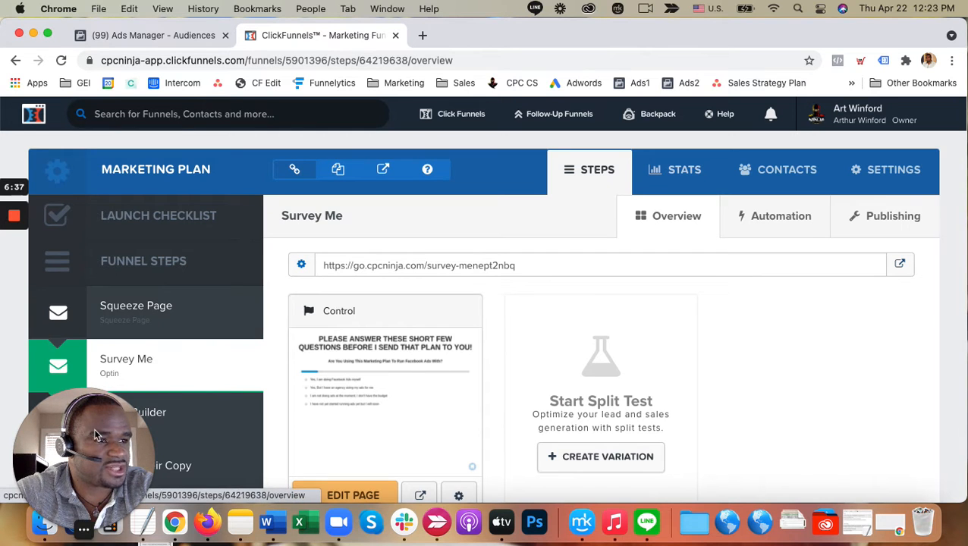
{"action": "left_click_drag", "start_coordinate": [94, 429], "coordinate": [705, 55]}
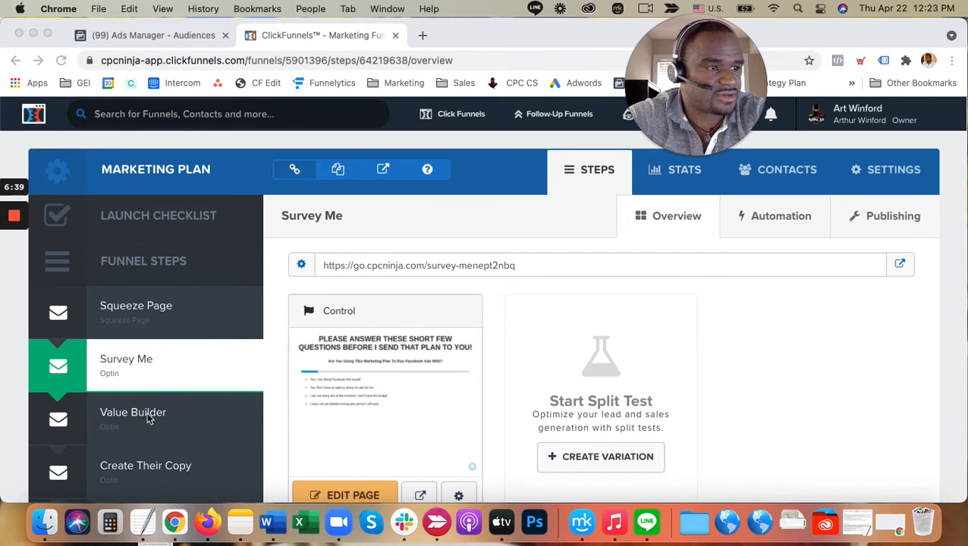
{"action": "left_click", "coordinate": [190, 35]}
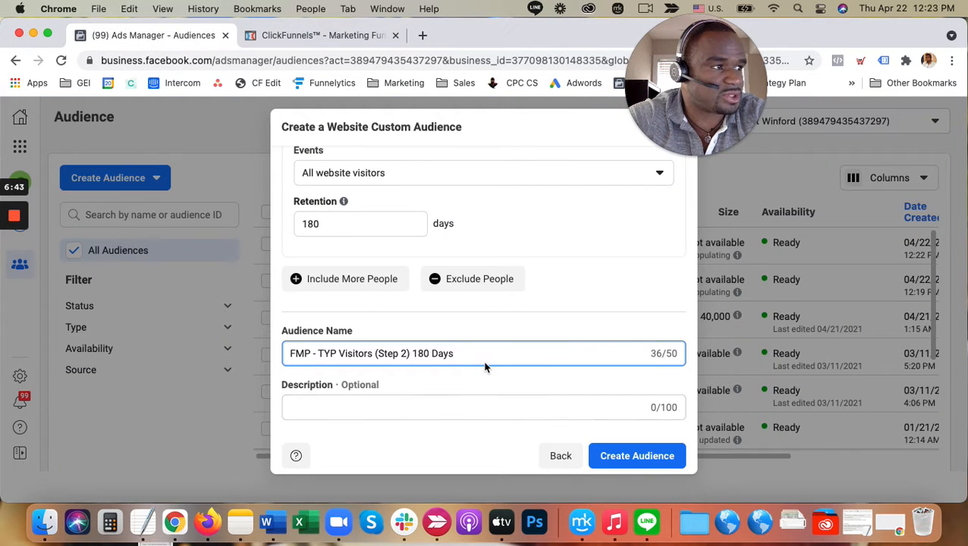
Step: Include people who visited specific web pages whose URL contains /identifying-your-market-guide-survey
{"action": "scroll", "coordinate": [438, 281], "scroll_direction": "up", "scroll_amount": 3}
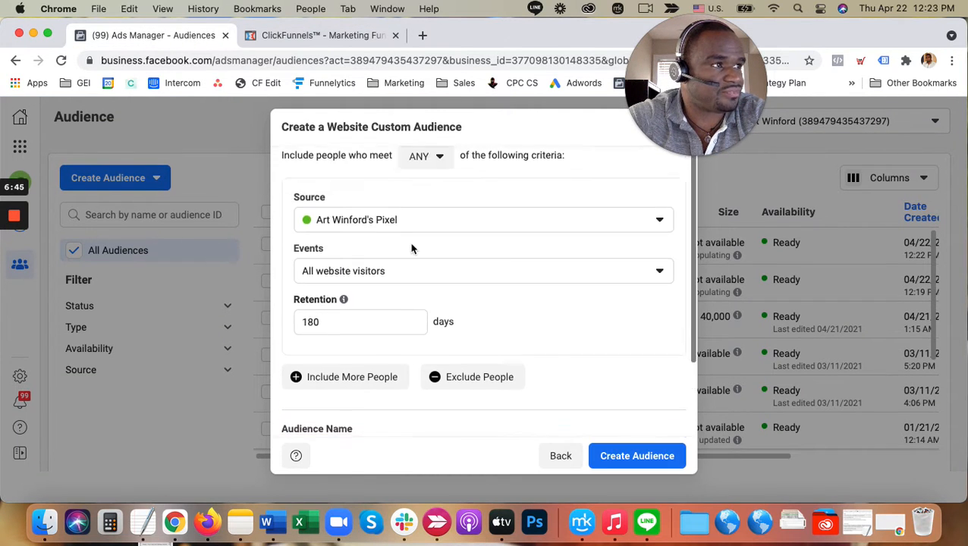
{"action": "left_click", "coordinate": [400, 279]}
{"action": "left_click", "coordinate": [375, 410]}
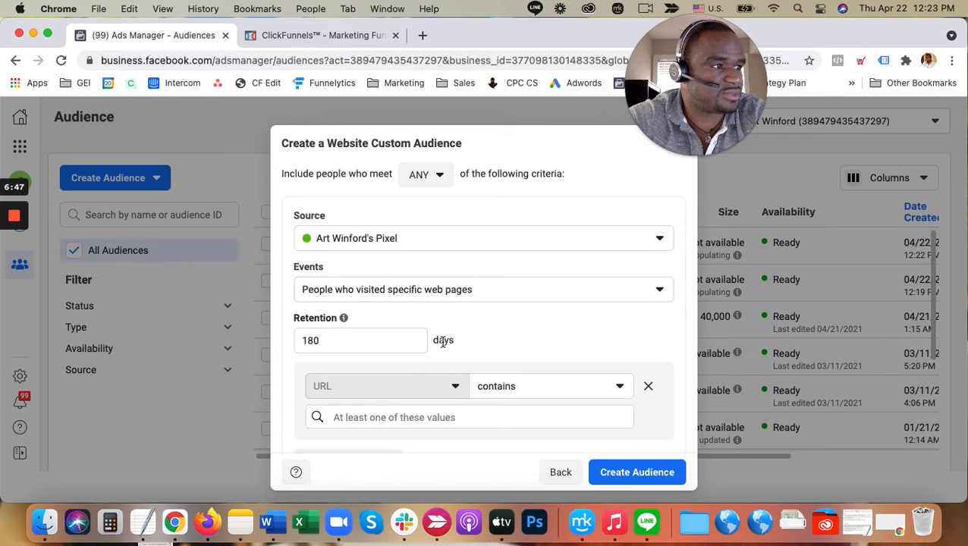
{"action": "scroll", "coordinate": [411, 342], "scroll_direction": "down", "scroll_amount": 2}
{"action": "left_click", "coordinate": [410, 343]}
{"action": "type", "text": "/identifying-your-market-guide-survey"}
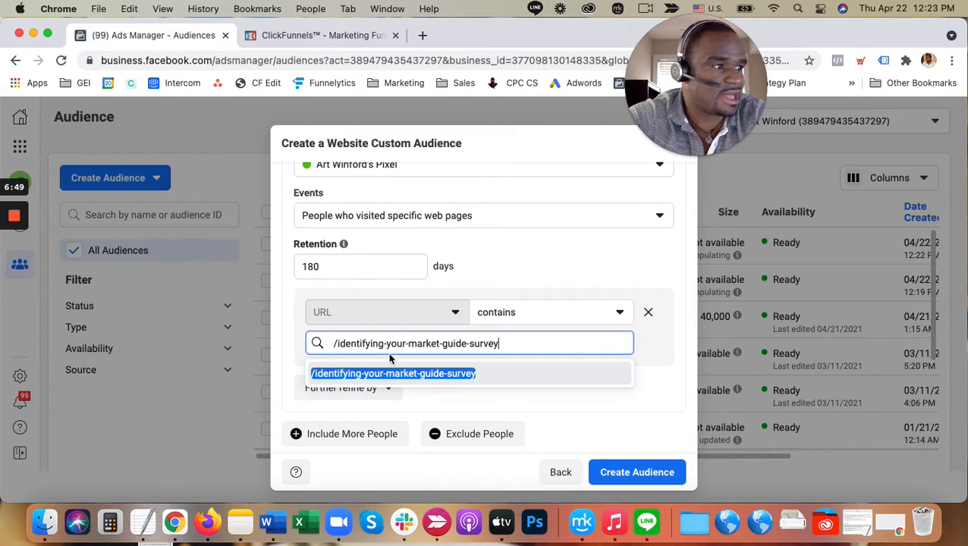
{"action": "key", "text": "Return"}
{"action": "scroll", "coordinate": [456, 376], "scroll_direction": "down", "scroll_amount": 5}
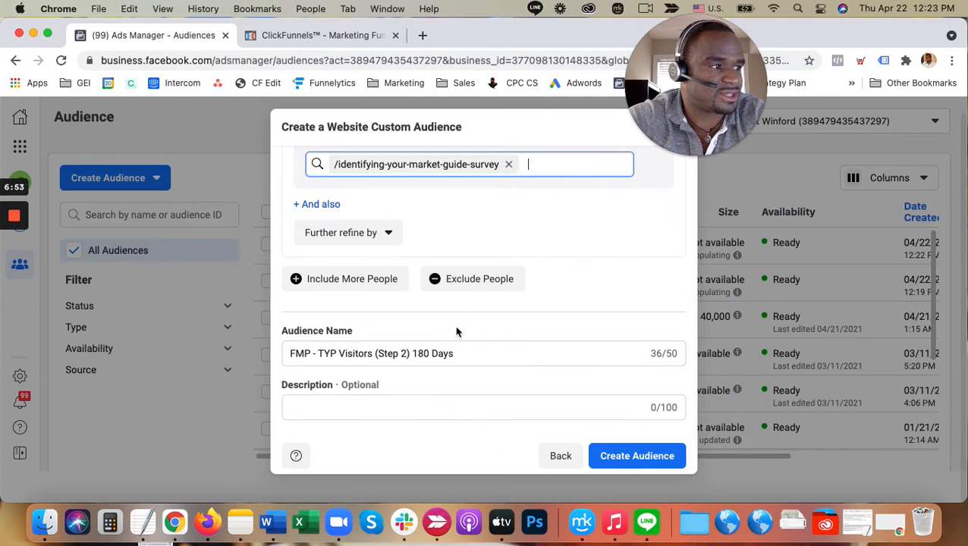
Step: Check the audience settings, create the audience and close the completion dialog
{"action": "scroll", "coordinate": [487, 308], "scroll_direction": "up", "scroll_amount": 5}
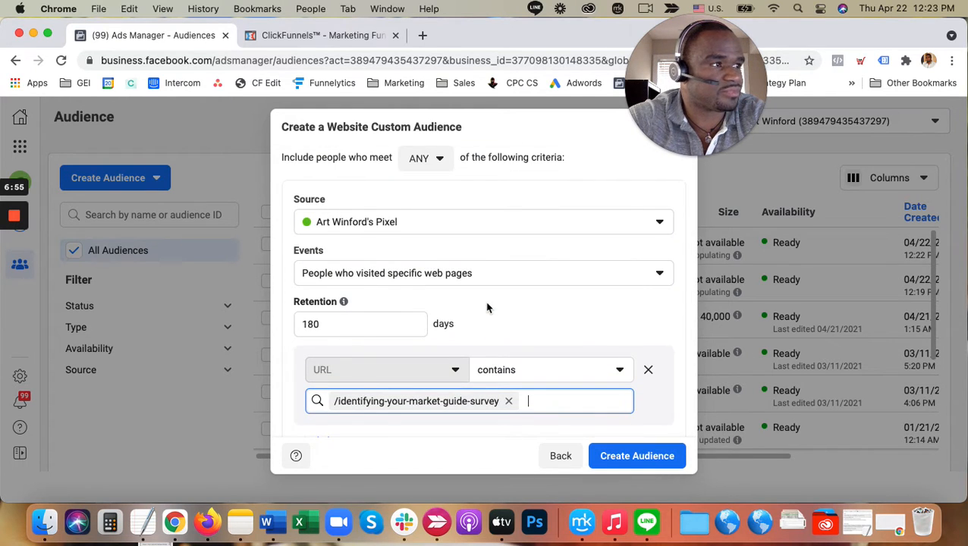
{"action": "scroll", "coordinate": [487, 308], "scroll_direction": "down", "scroll_amount": 5}
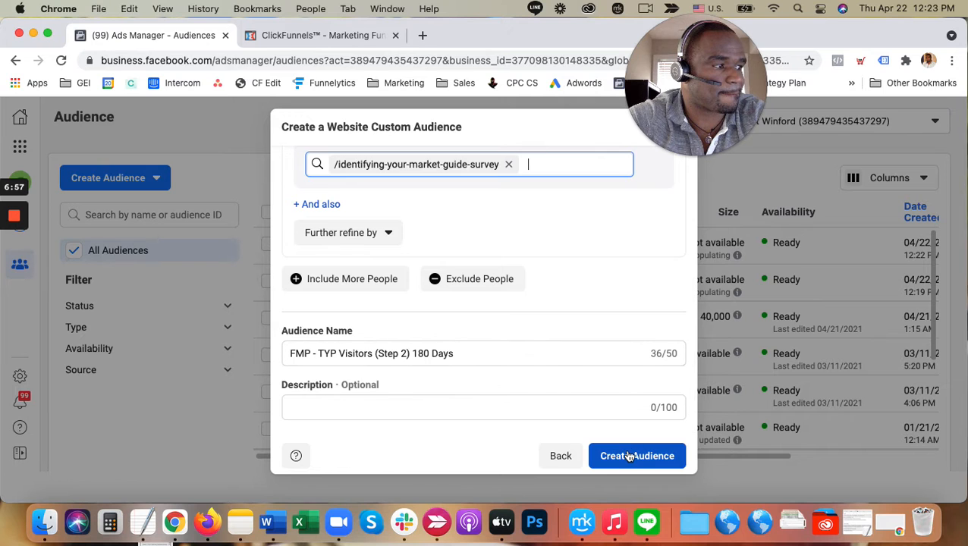
{"action": "left_click", "coordinate": [631, 460]}
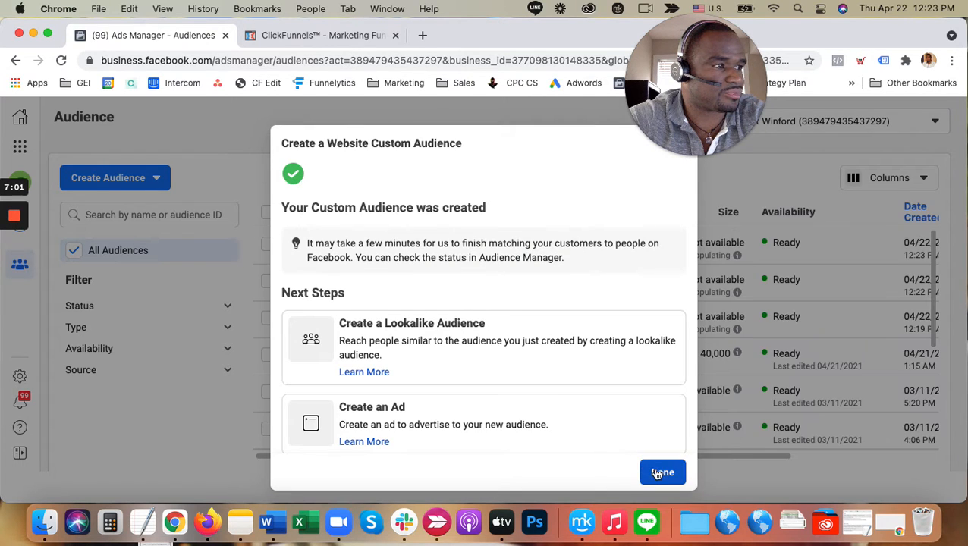
{"action": "left_click", "coordinate": [657, 473]}
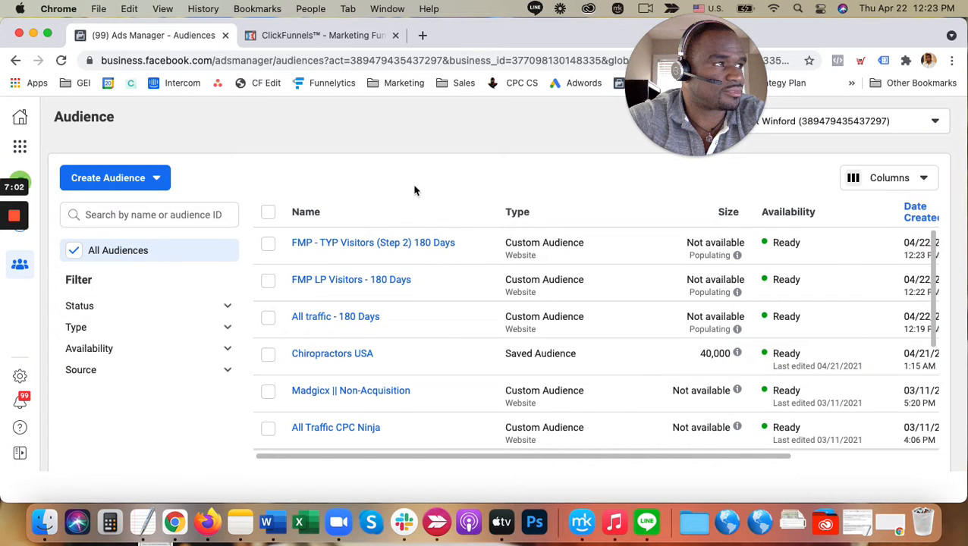
Step: Switch to ClickFunnels and look through the remaining steps of the Marketing Plan funnel
{"action": "left_click", "coordinate": [319, 35]}
{"action": "scroll", "coordinate": [107, 430], "scroll_direction": "down", "scroll_amount": 5}
{"action": "scroll", "coordinate": [106, 431], "scroll_direction": "down", "scroll_amount": 9}
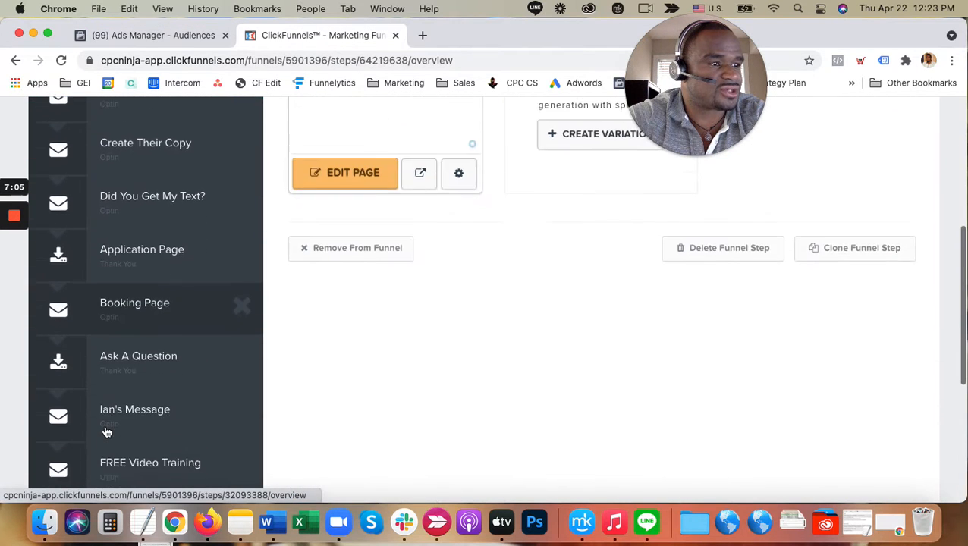
{"action": "scroll", "coordinate": [106, 430], "scroll_direction": "up", "scroll_amount": 14}
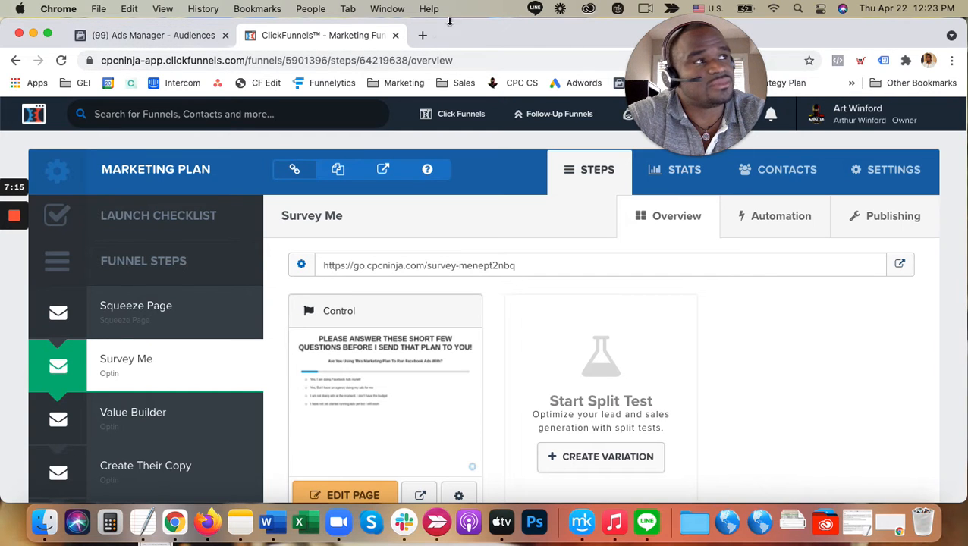
Step: Open cpcninja.com in a new browser tab and go to its Blog page
{"action": "left_click", "coordinate": [422, 36]}
{"action": "type", "text": "cpc"}
{"action": "key", "text": "Return"}
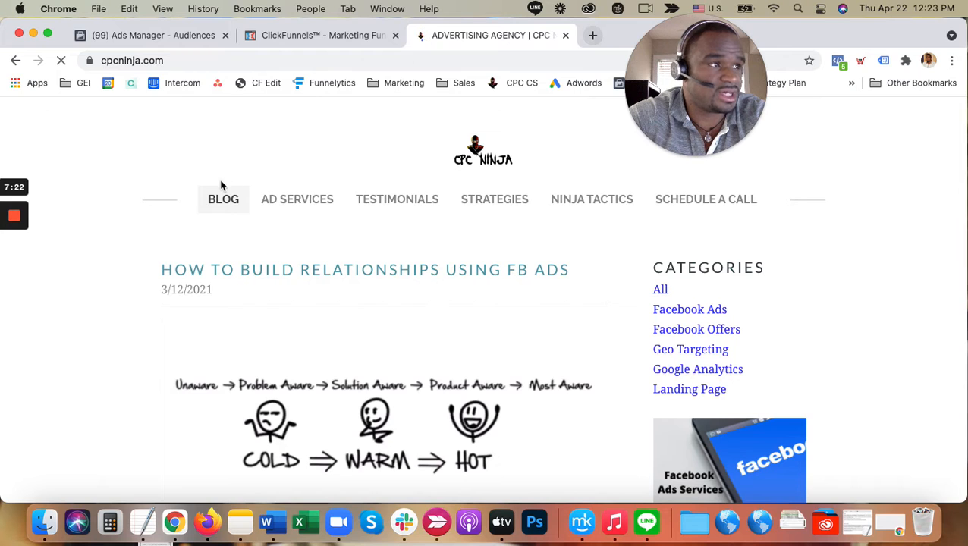
{"action": "mouse_move", "coordinate": [219, 199]}
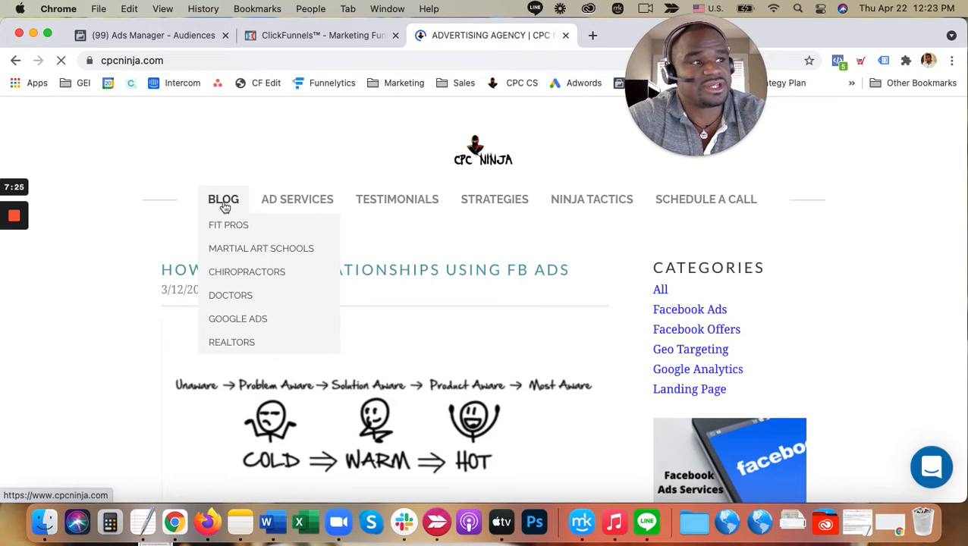
{"action": "left_click", "coordinate": [230, 199]}
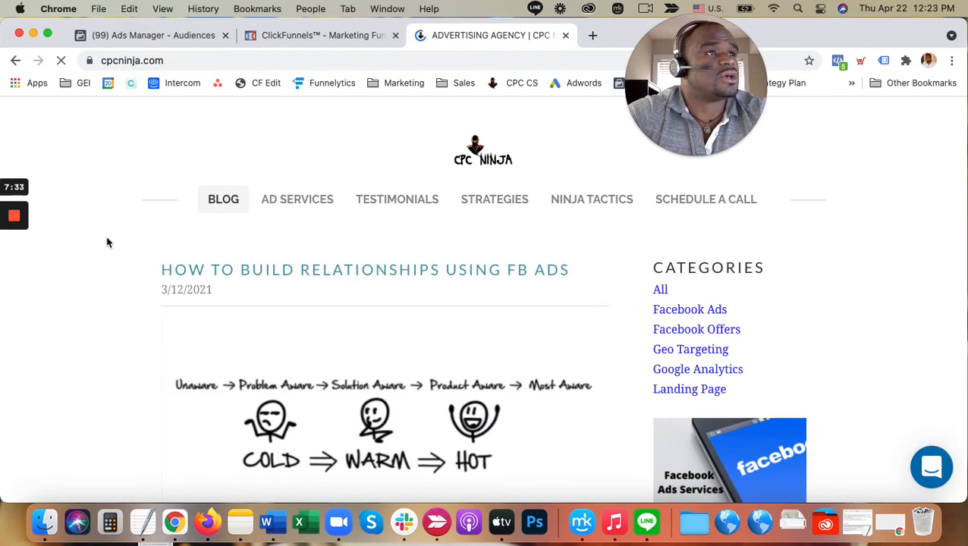
Step: Visit the Fit Pros and Martial Art Schools blog category pages to examine their URLs
{"action": "mouse_move", "coordinate": [209, 213]}
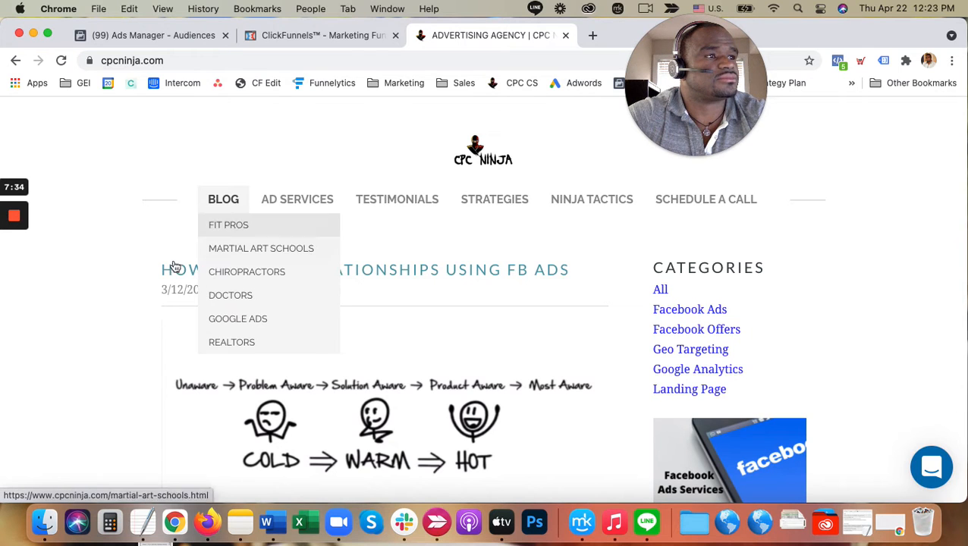
{"action": "left_click", "coordinate": [224, 231]}
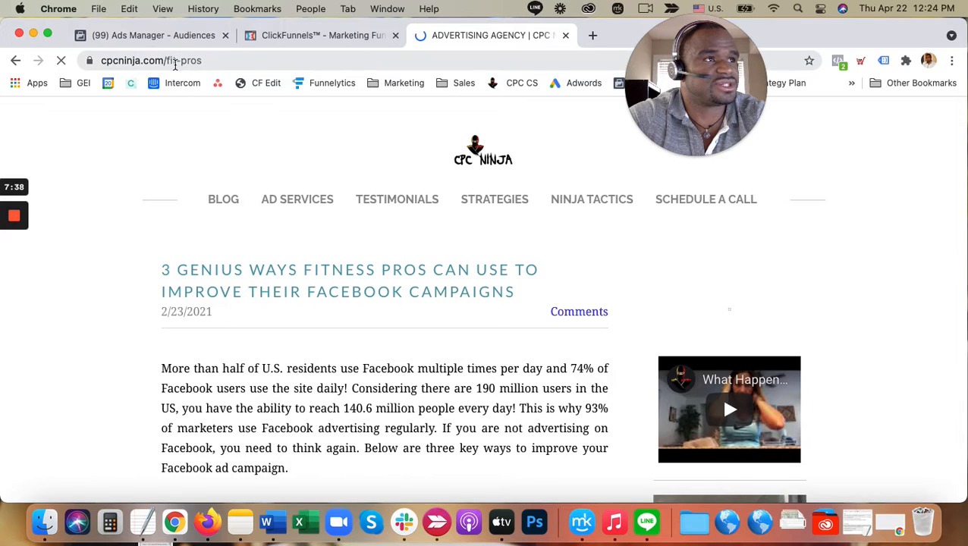
{"action": "mouse_move", "coordinate": [216, 202]}
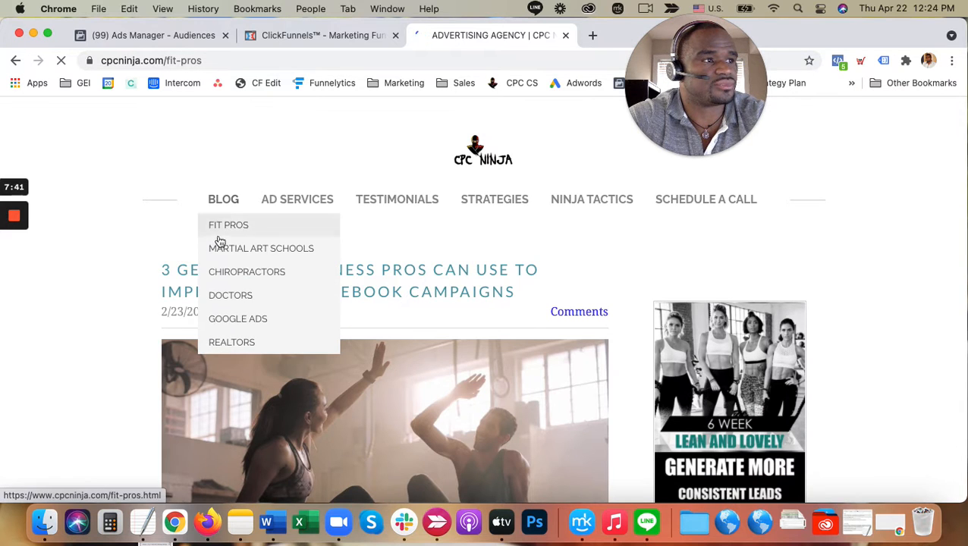
{"action": "left_click", "coordinate": [230, 253]}
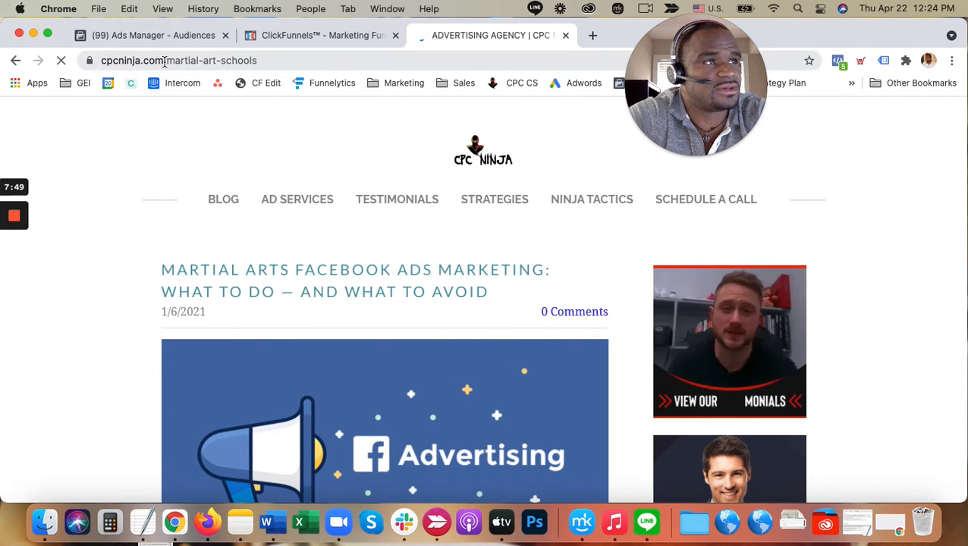
Step: Remove the page path from the web address and copy the domain cpcninja.com
{"action": "left_click_drag", "start_coordinate": [161, 63], "coordinate": [298, 69]}
{"action": "key", "text": "BackSpace"}
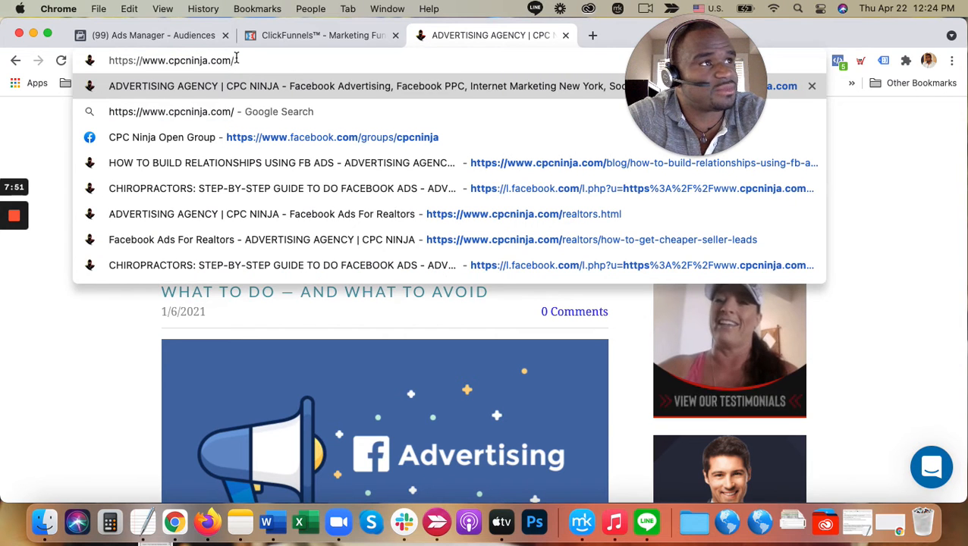
{"action": "left_click_drag", "start_coordinate": [169, 63], "coordinate": [235, 61]}
{"action": "key", "text": "super+c"}
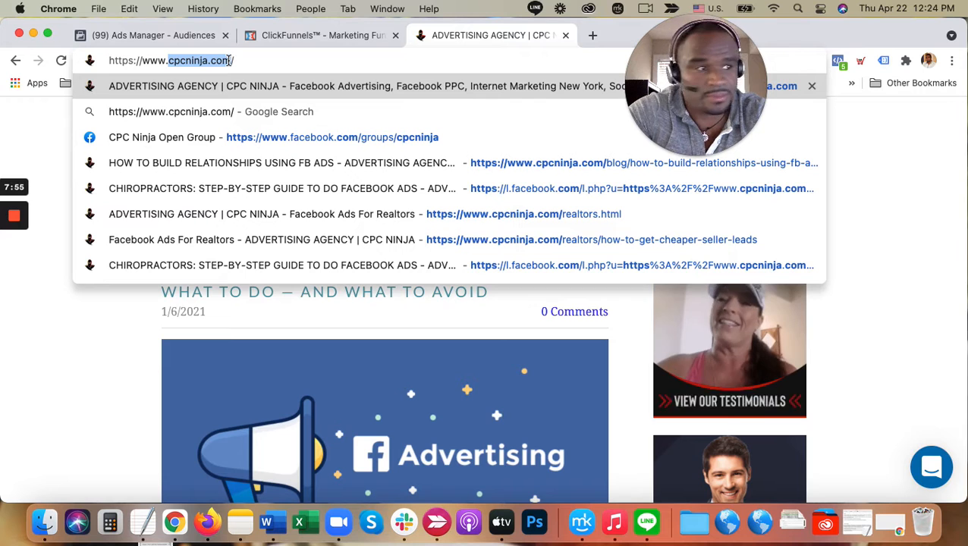
Step: Switch back to Ads Manager and start a new custom audience with Website as its source
{"action": "left_click", "coordinate": [182, 35]}
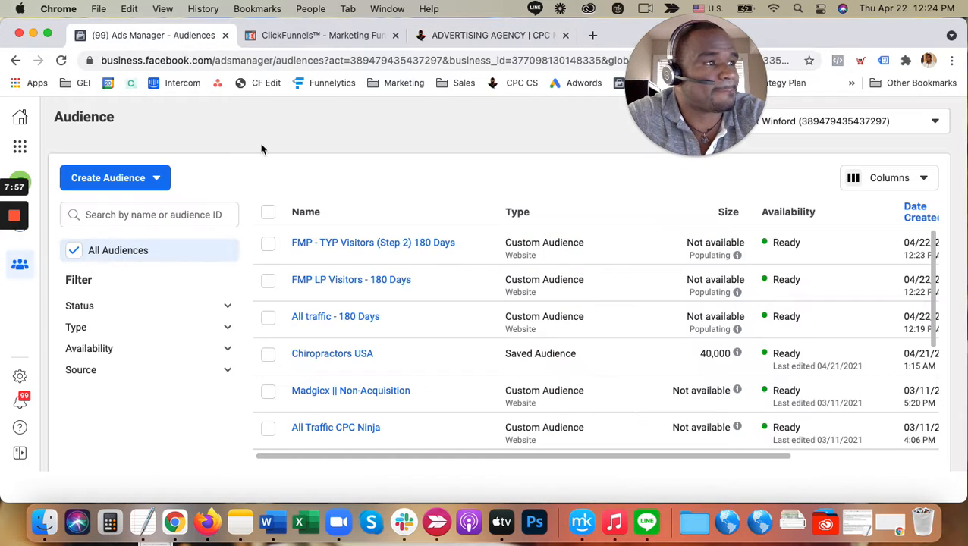
{"action": "left_click", "coordinate": [121, 178]}
{"action": "left_click", "coordinate": [142, 215]}
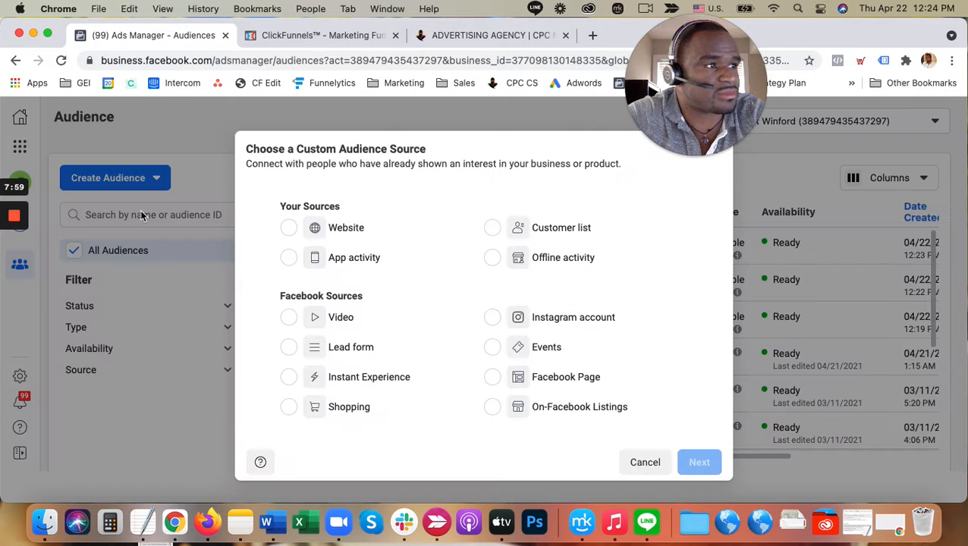
{"action": "left_click", "coordinate": [316, 230]}
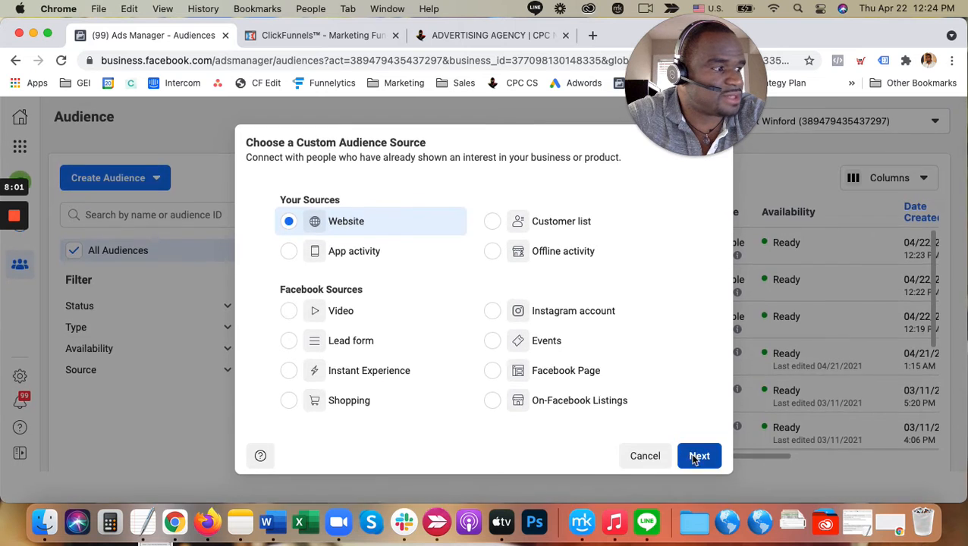
{"action": "left_click", "coordinate": [699, 452]}
Step: Target people who visited specific web pages, with 180 days retention and a URL containing cpcninja.com
{"action": "left_click", "coordinate": [382, 290]}
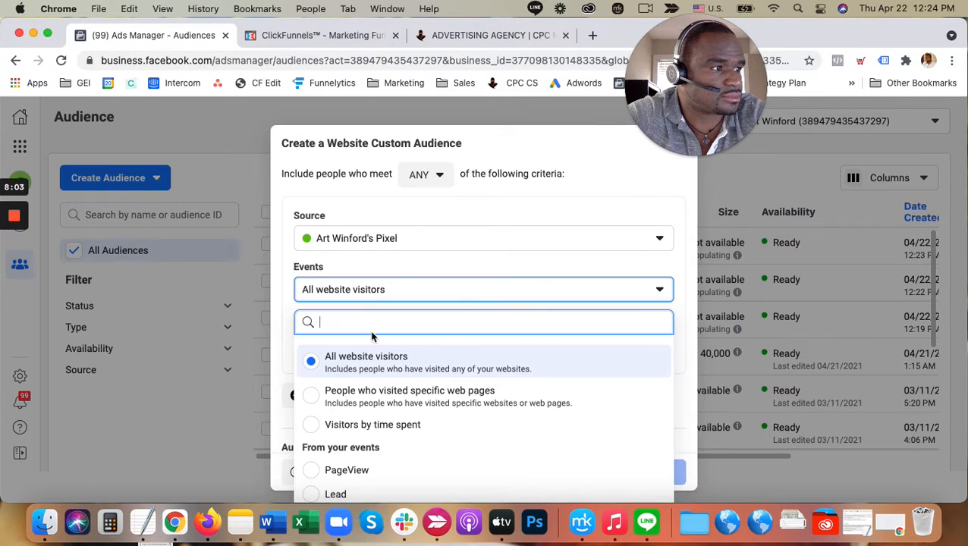
{"action": "left_click", "coordinate": [372, 398]}
{"action": "left_click", "coordinate": [370, 340]}
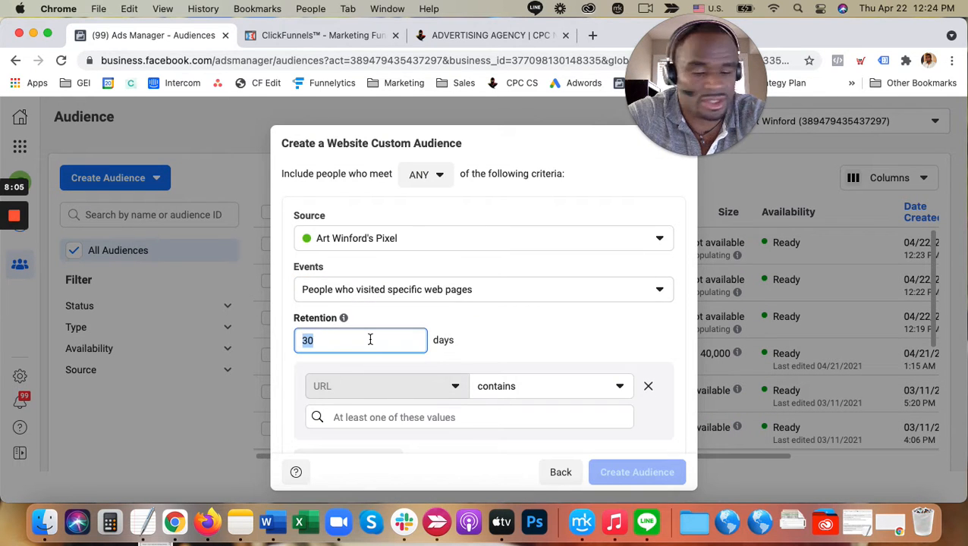
{"action": "type", "text": "180"}
{"action": "scroll", "coordinate": [380, 388], "scroll_direction": "down", "scroll_amount": 2}
{"action": "left_click", "coordinate": [380, 372]}
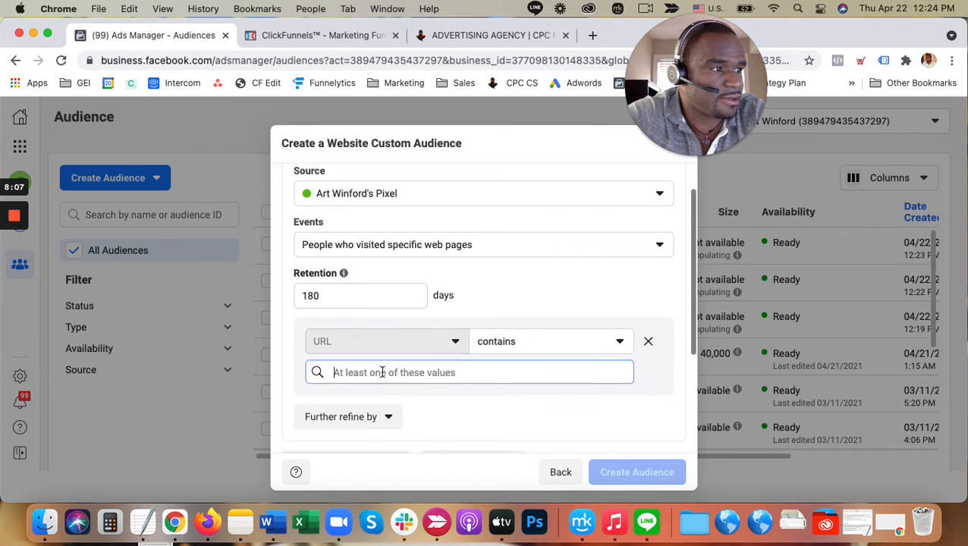
{"action": "type", "text": "cpcninja.com"}
{"action": "left_click", "coordinate": [357, 404]}
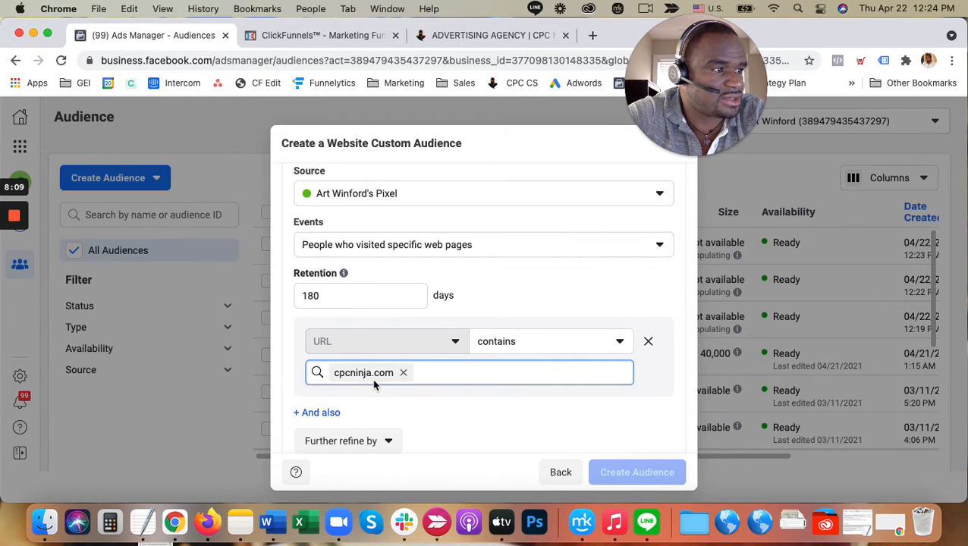
Step: Name the audience "cpcninja.com Visitors 180 Days", create it and return to the audience list
{"action": "scroll", "coordinate": [478, 405], "scroll_direction": "down", "scroll_amount": 3}
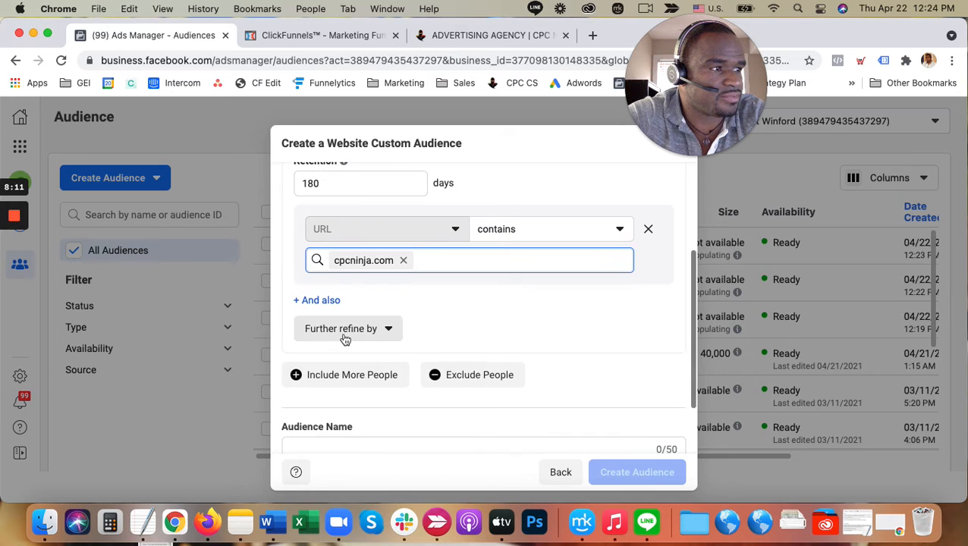
{"action": "scroll", "coordinate": [337, 379], "scroll_direction": "down", "scroll_amount": 2}
{"action": "left_click", "coordinate": [361, 371]}
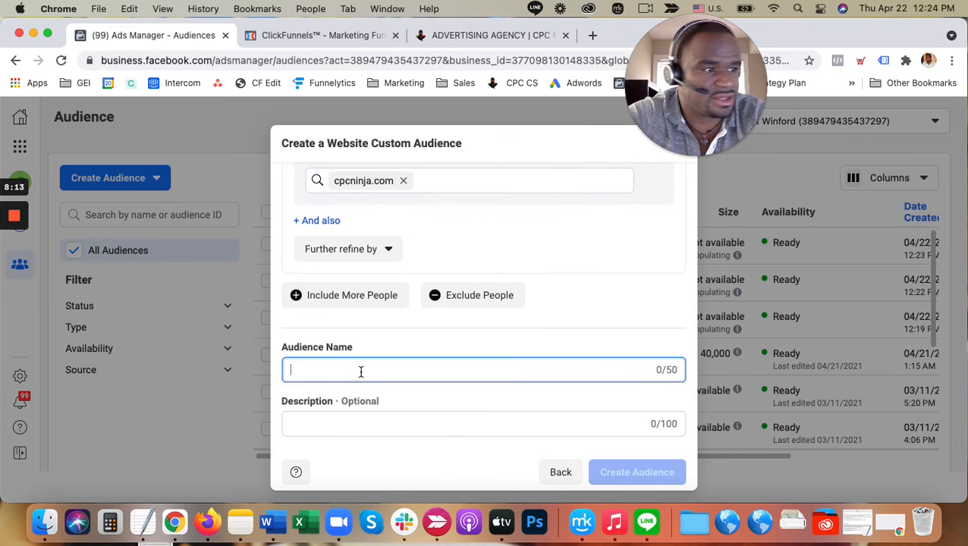
{"action": "key", "text": "super+v"}
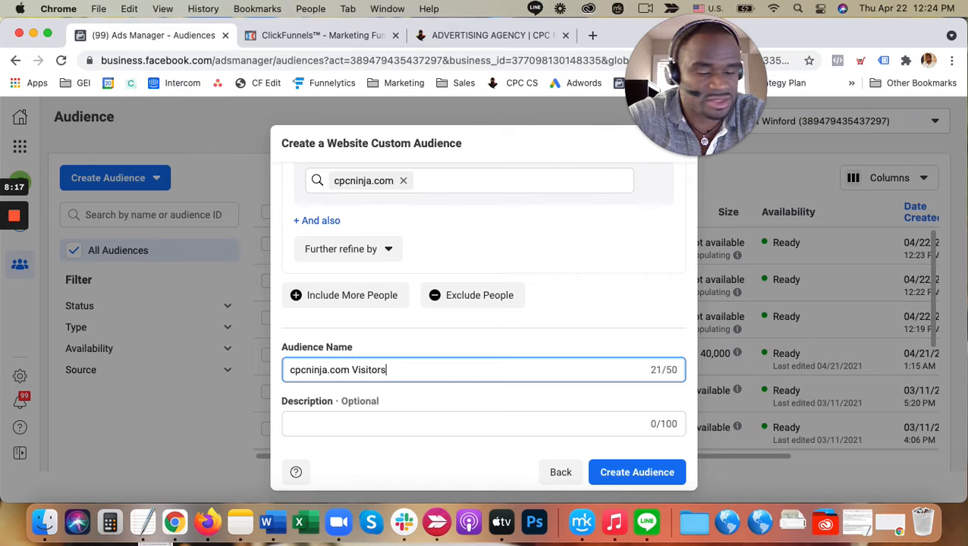
{"action": "type", "text": "Visitors 180 Days"}
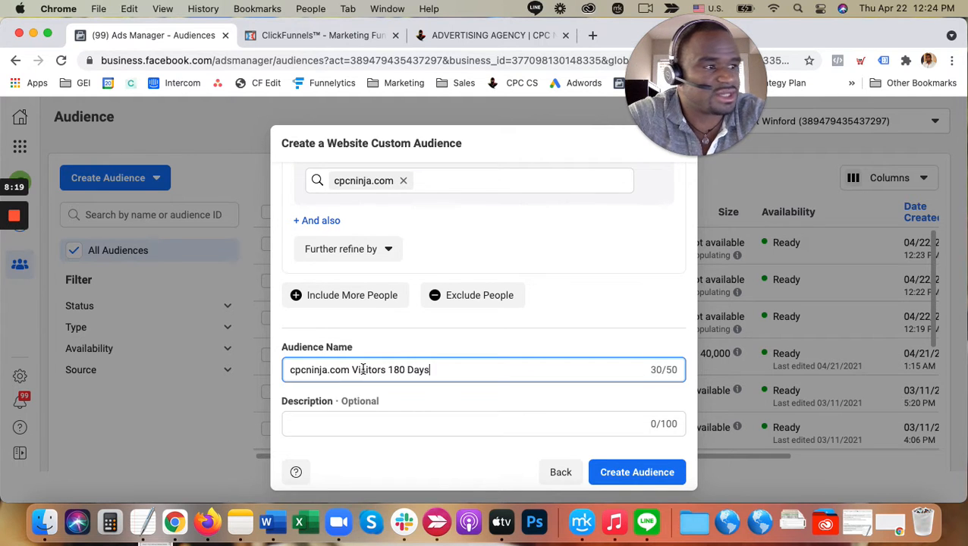
{"action": "left_click", "coordinate": [621, 456]}
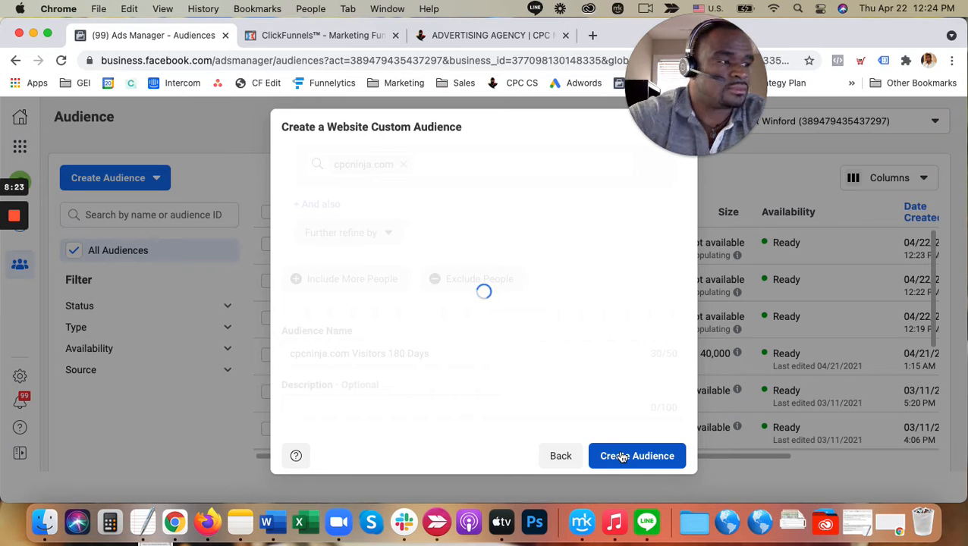
{"action": "left_click", "coordinate": [660, 474]}
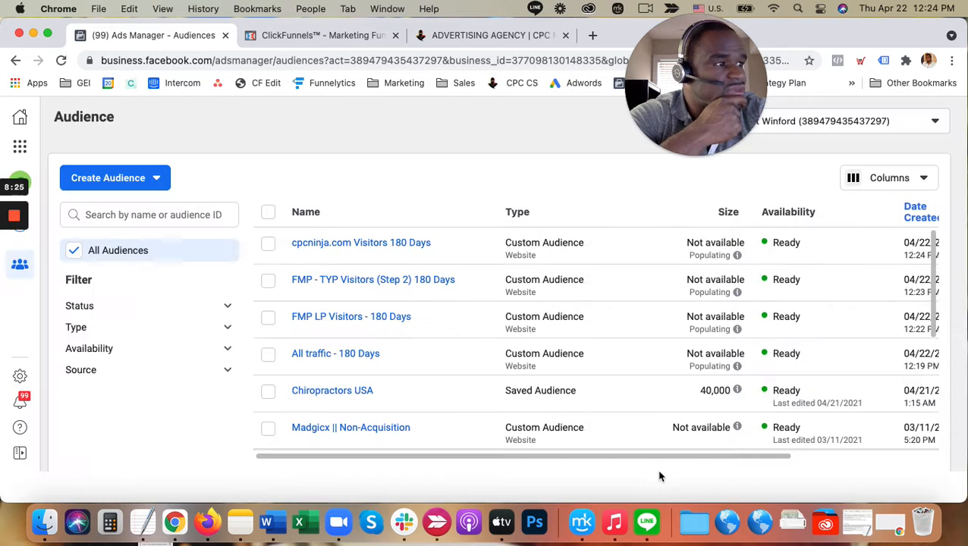
{"action": "mouse_move", "coordinate": [360, 241]}
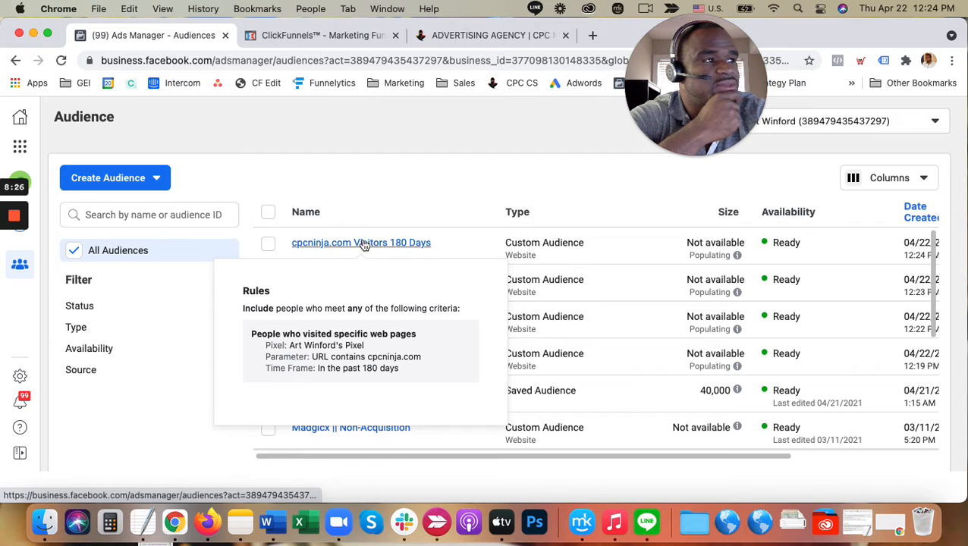
Step: Open the Testimonials page from the CPC Ninja website and copy "/results" from its web address
{"action": "left_click", "coordinate": [489, 35]}
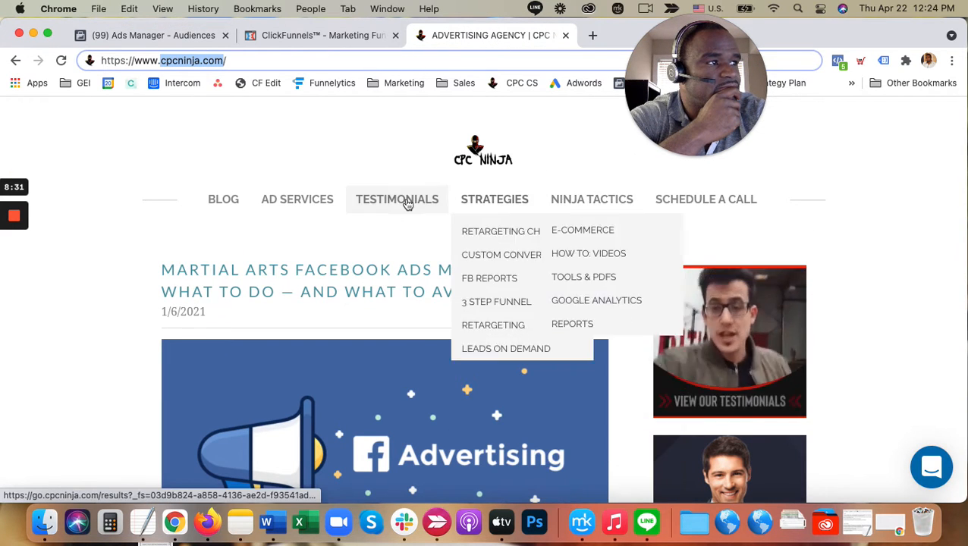
{"action": "left_click", "coordinate": [365, 207]}
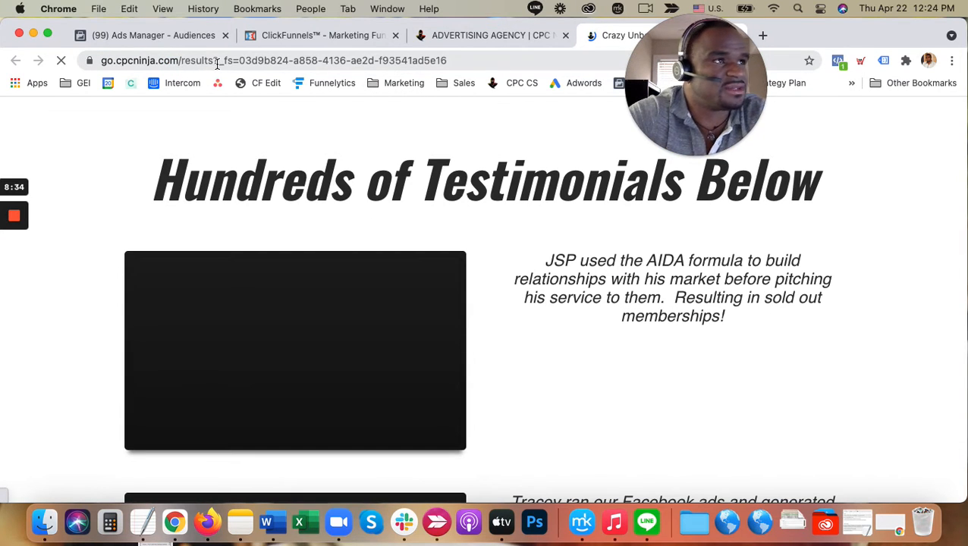
{"action": "left_click_drag", "start_coordinate": [176, 64], "coordinate": [216, 64]}
{"action": "key", "text": "super+c"}
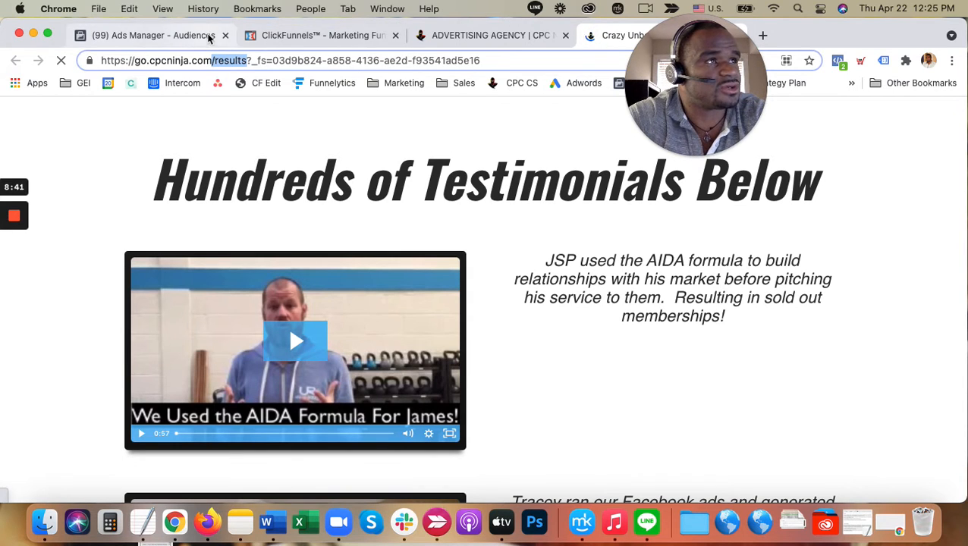
Step: Return to Ads Manager and start another custom audience based on the Website source
{"action": "left_click", "coordinate": [172, 36]}
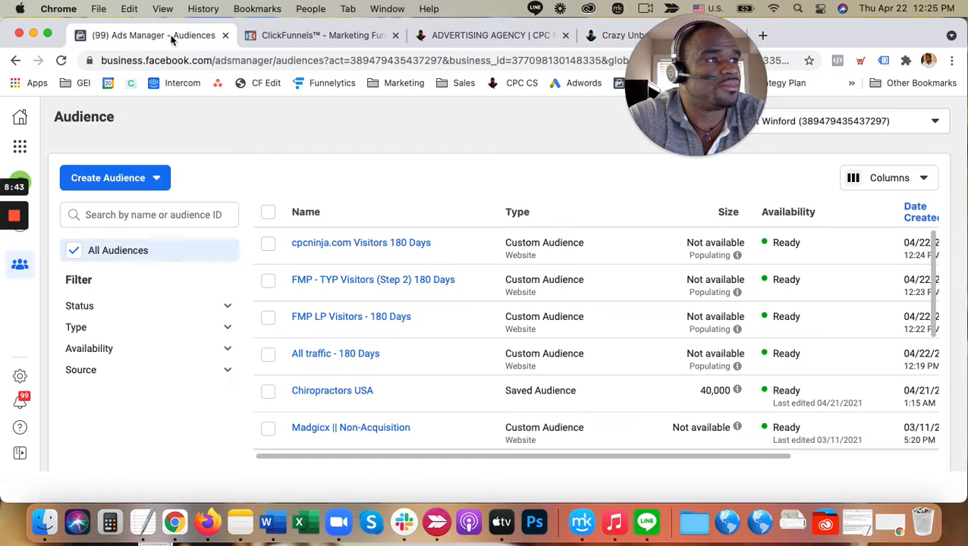
{"action": "left_click", "coordinate": [155, 182]}
{"action": "left_click", "coordinate": [151, 216]}
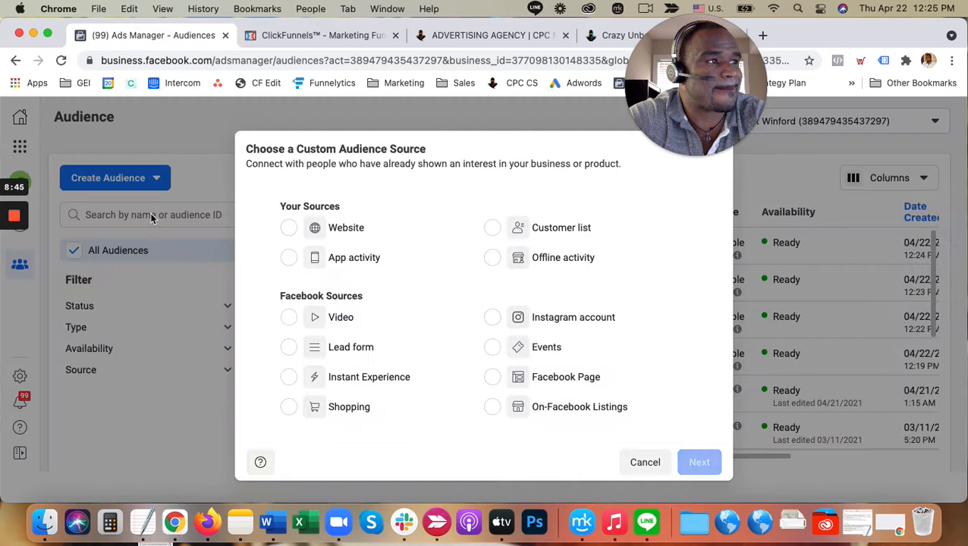
{"action": "left_click", "coordinate": [324, 235]}
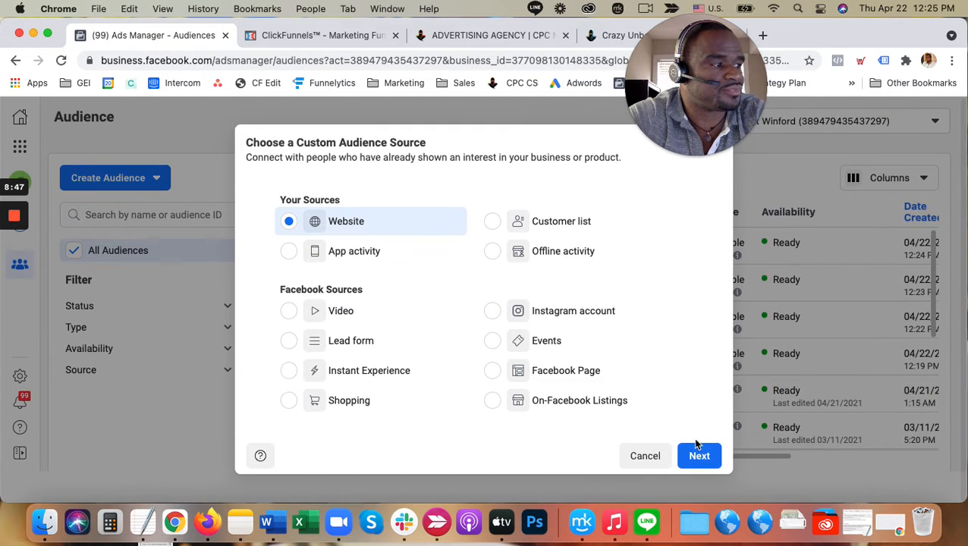
{"action": "left_click", "coordinate": [704, 459]}
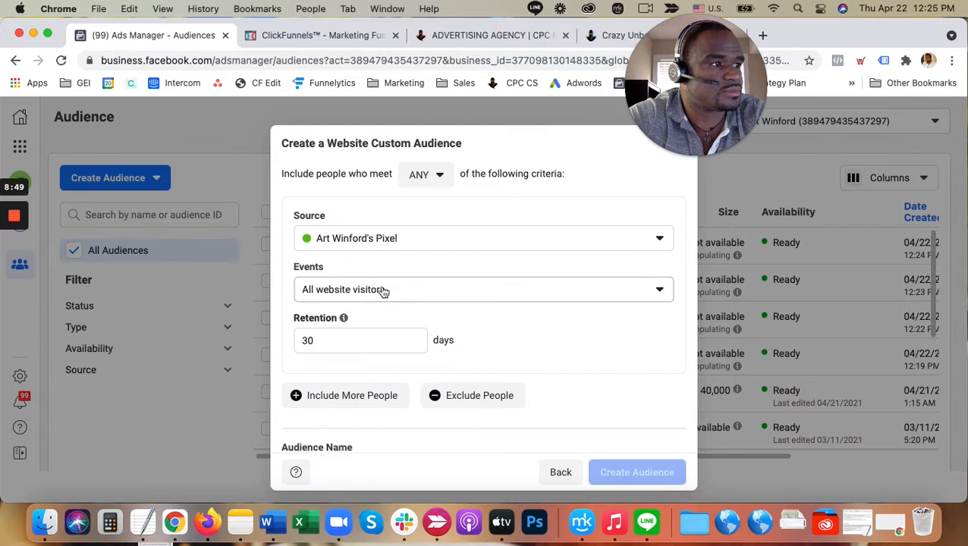
Step: Target visitors of specific web pages whose URL contains /results, with retention set to 180 days
{"action": "left_click", "coordinate": [383, 290]}
{"action": "left_click", "coordinate": [368, 394]}
{"action": "double_click", "coordinate": [359, 343]}
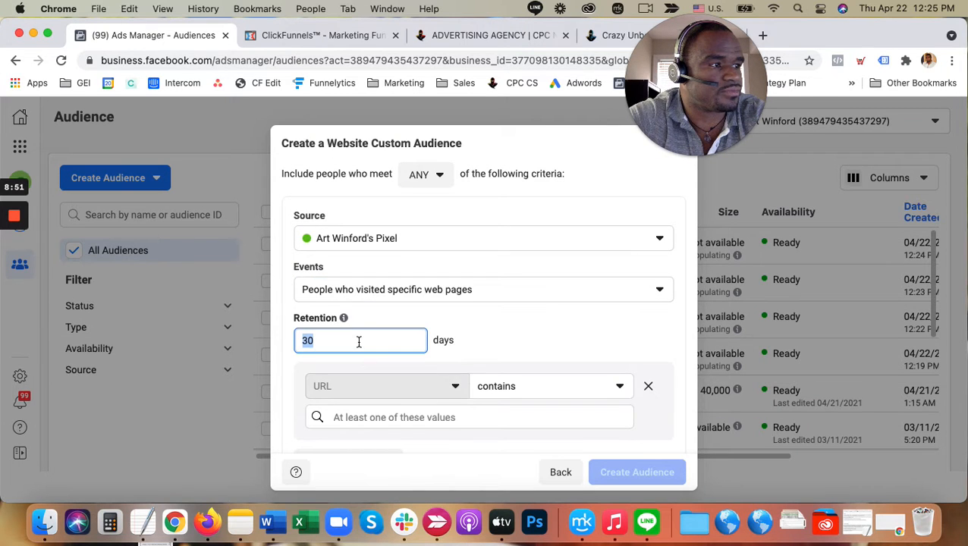
{"action": "type", "text": "180"}
{"action": "scroll", "coordinate": [497, 281], "scroll_direction": "down", "scroll_amount": 4}
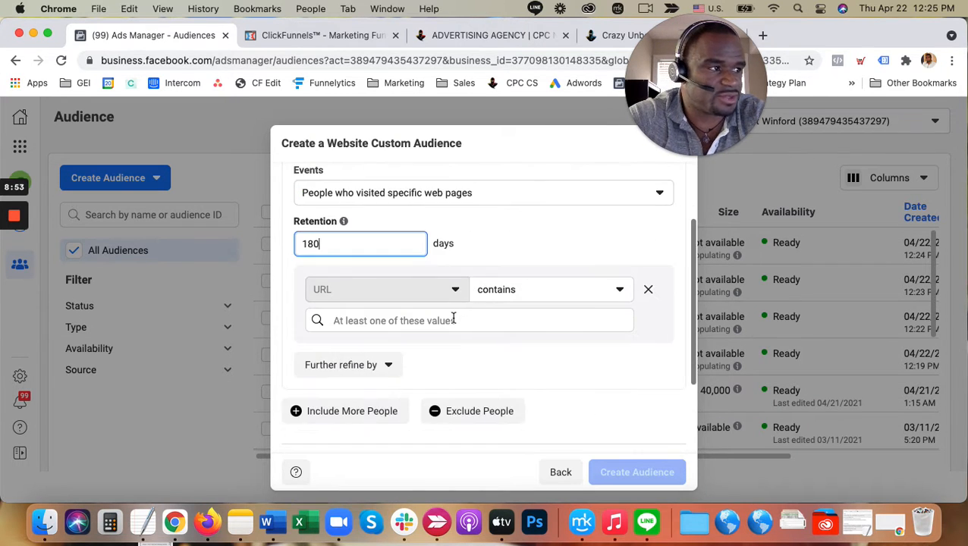
{"action": "left_click", "coordinate": [449, 320]}
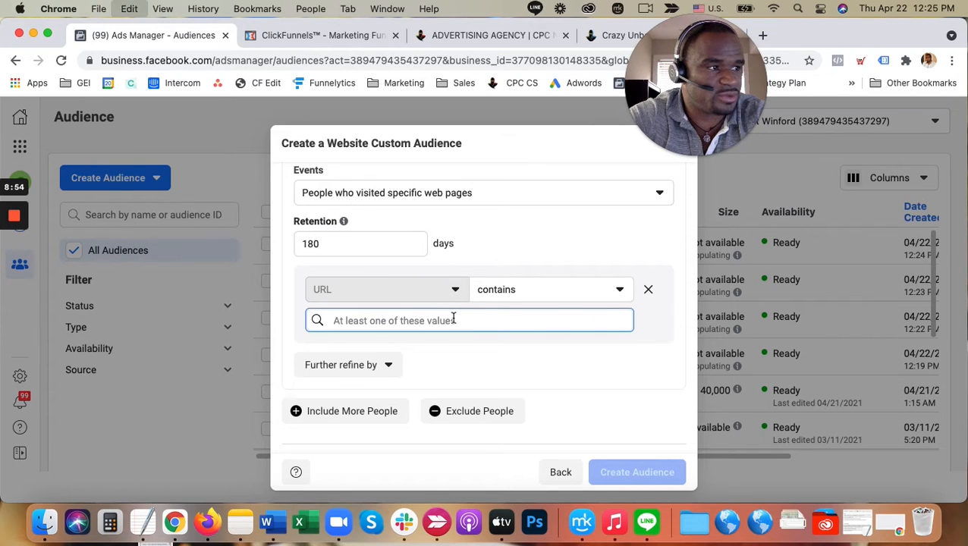
{"action": "key", "text": "super+v"}
{"action": "left_click", "coordinate": [387, 351]}
Step: Name the /results audience "Results Page on Website Visitors 180 Days"
{"action": "scroll", "coordinate": [387, 354], "scroll_direction": "down", "scroll_amount": 1}
{"action": "scroll", "coordinate": [387, 354], "scroll_direction": "down", "scroll_amount": 2}
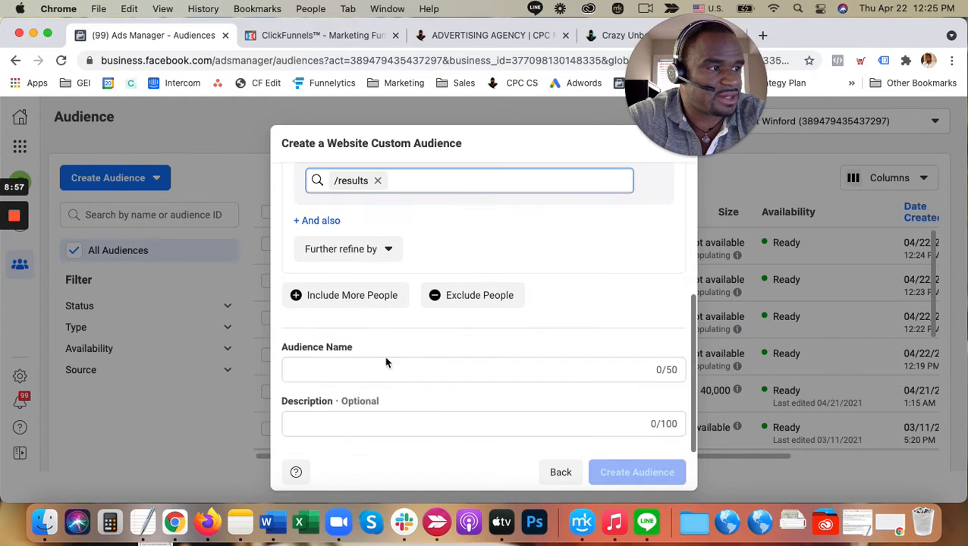
{"action": "left_click", "coordinate": [385, 370]}
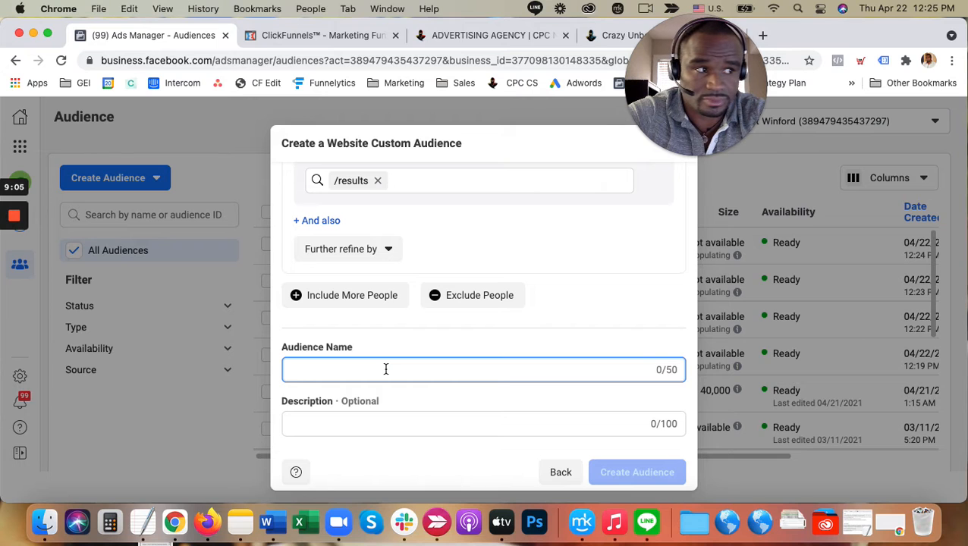
{"action": "type", "text": "T"}
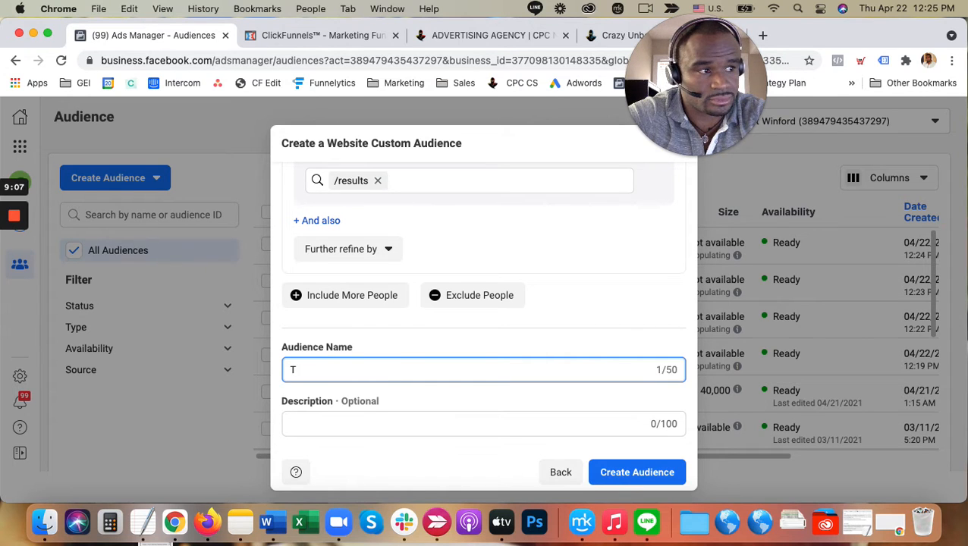
{"action": "key", "text": "BackSpace"}
{"action": "type", "text": "Results Pa"}
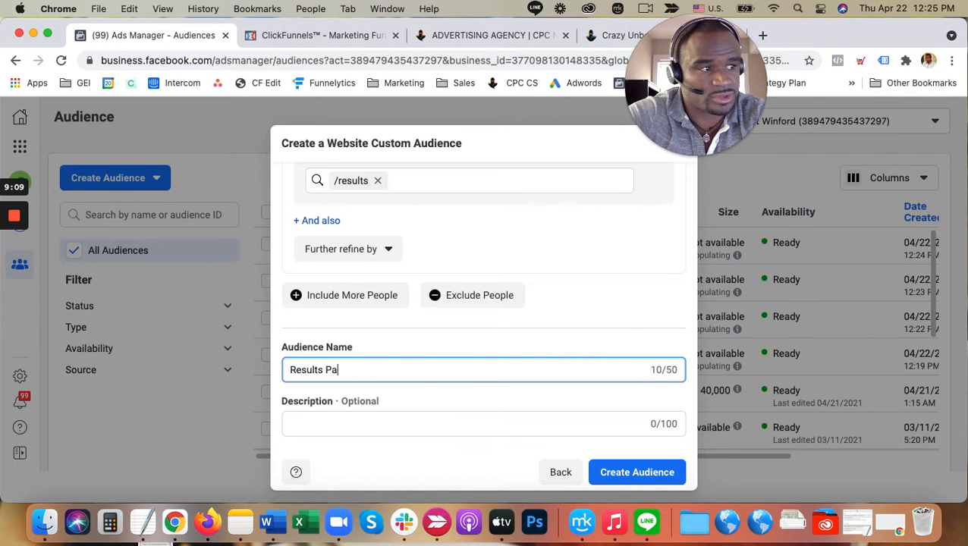
{"action": "type", "text": "ge on Website Visitors"}
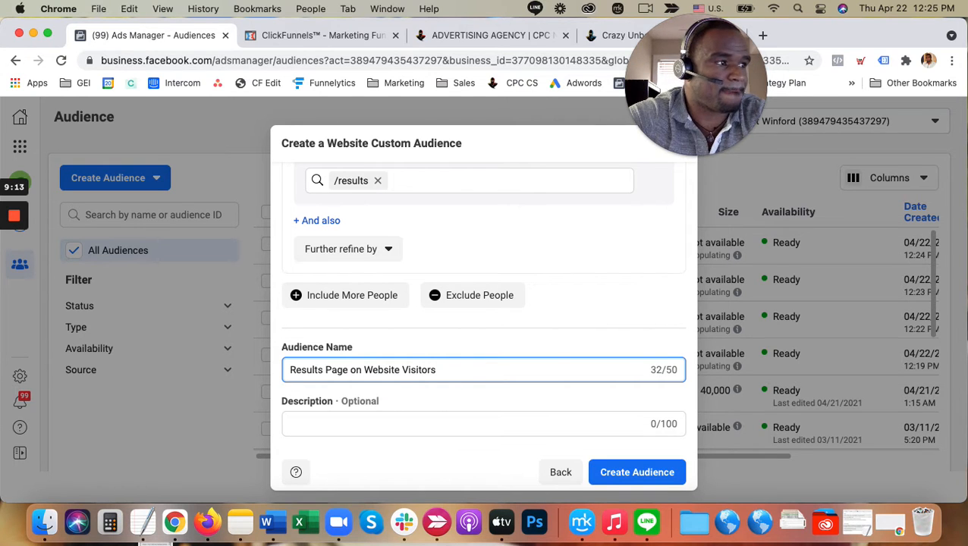
{"action": "type", "text": "  180 Days"}
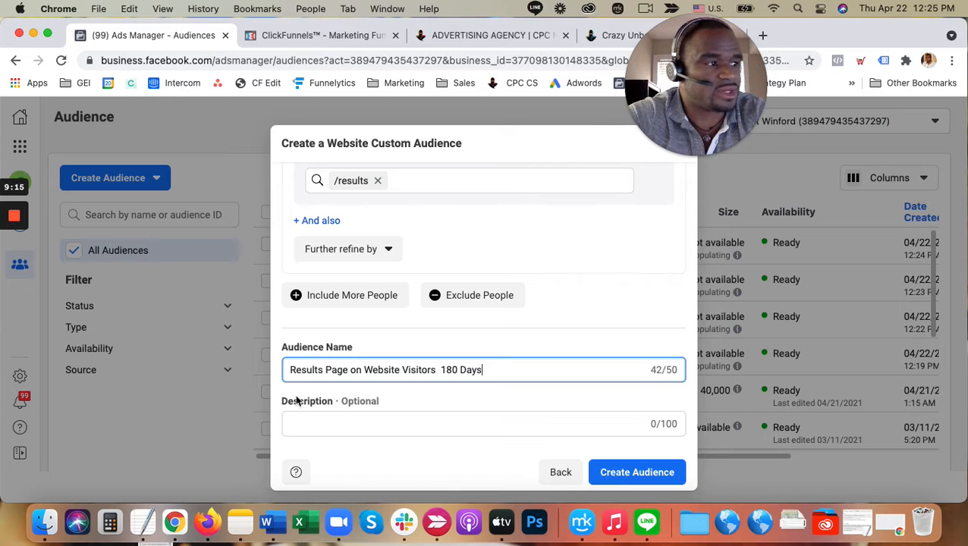
Step: Add the description "People who visit my /results page." and create the audience
{"action": "left_click", "coordinate": [319, 425]}
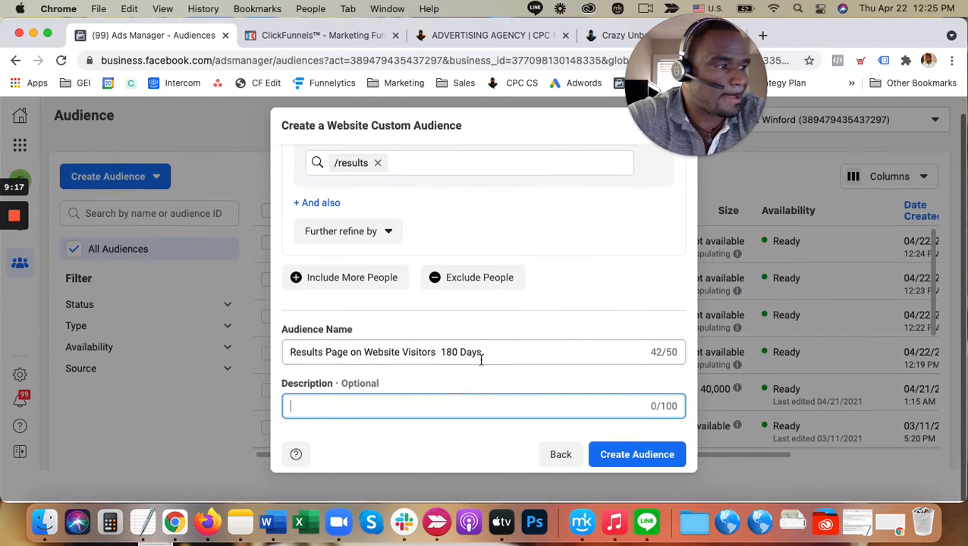
{"action": "type", "text": "People who "}
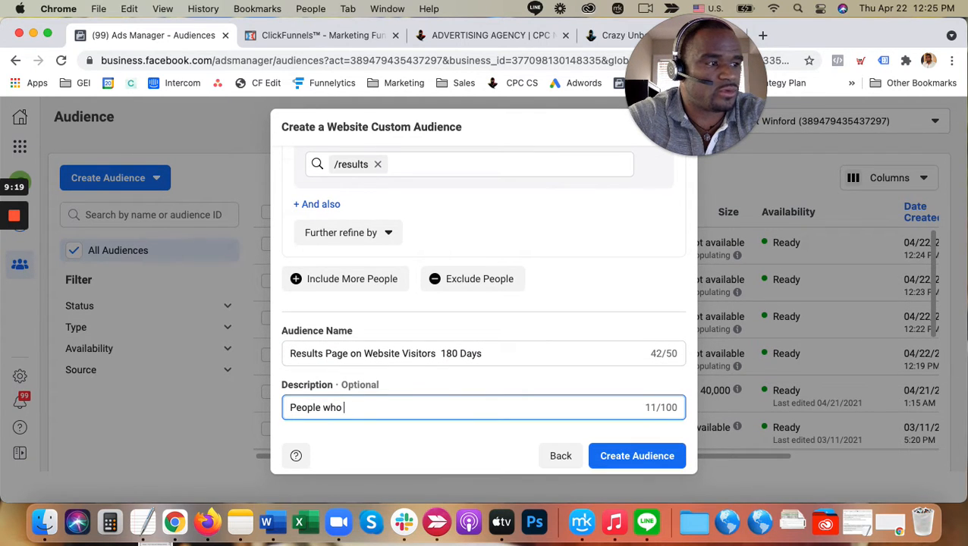
{"action": "type", "text": "visit my /results "}
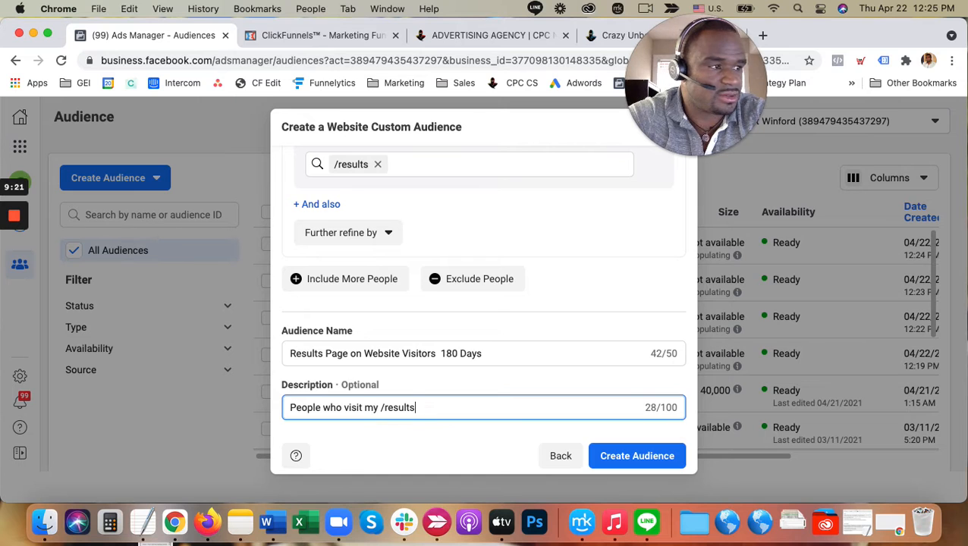
{"action": "type", "text": "page."}
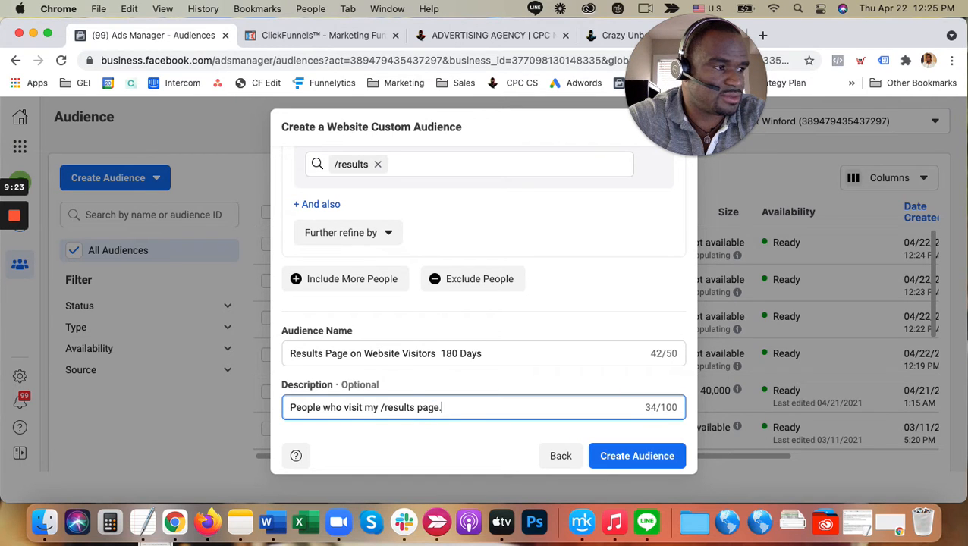
{"action": "left_click", "coordinate": [629, 457]}
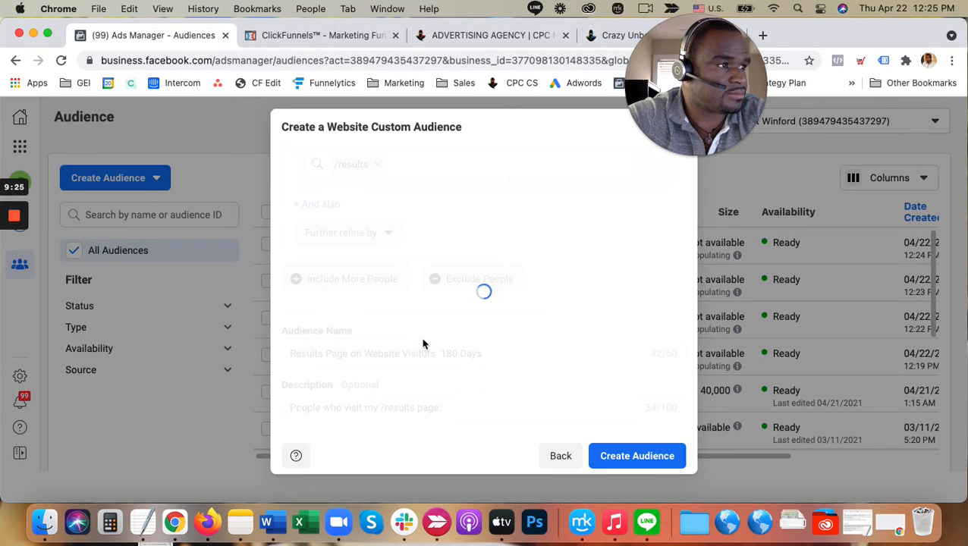
Step: Dismiss the finished /results audience dialog and close the testimonials results page
{"action": "left_click", "coordinate": [673, 472]}
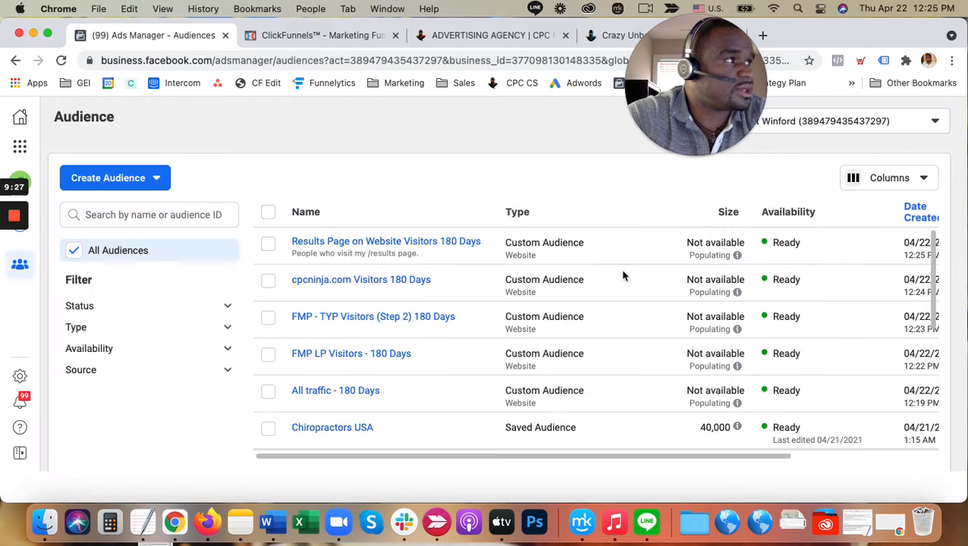
{"action": "left_click_drag", "start_coordinate": [683, 85], "coordinate": [832, 153]}
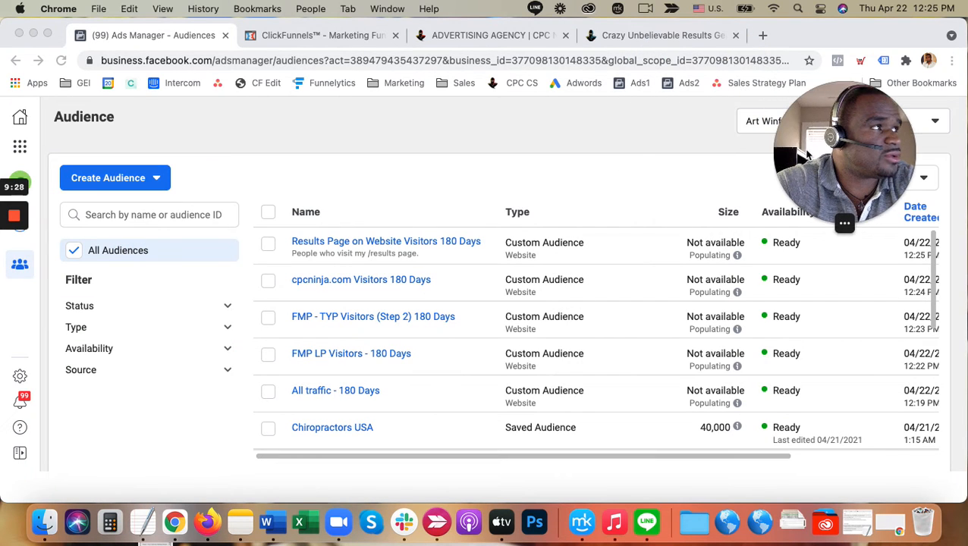
{"action": "left_click", "coordinate": [735, 36]}
Step: On the cpcninja.com site, open the Ad Services page and copy the /ads-management part of its URL
{"action": "left_click", "coordinate": [465, 35]}
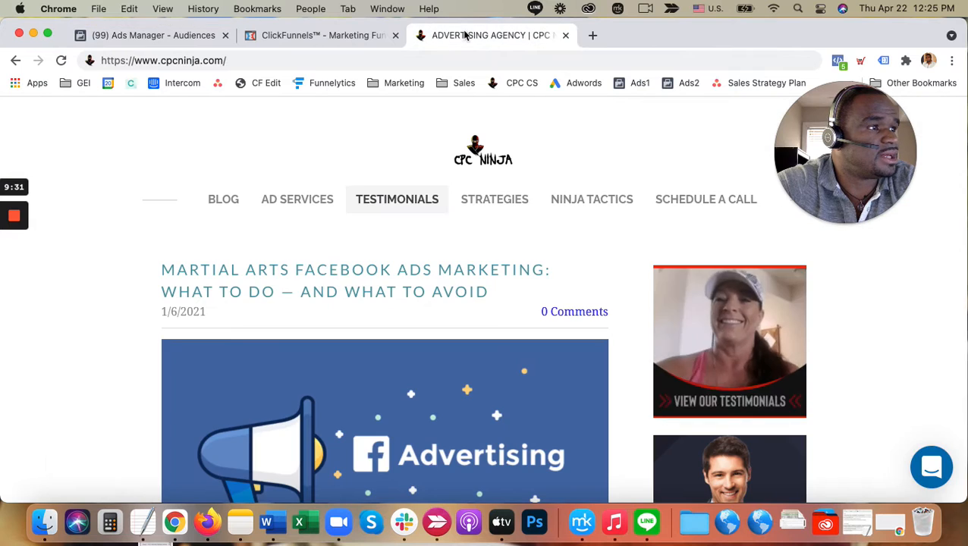
{"action": "left_click", "coordinate": [298, 204]}
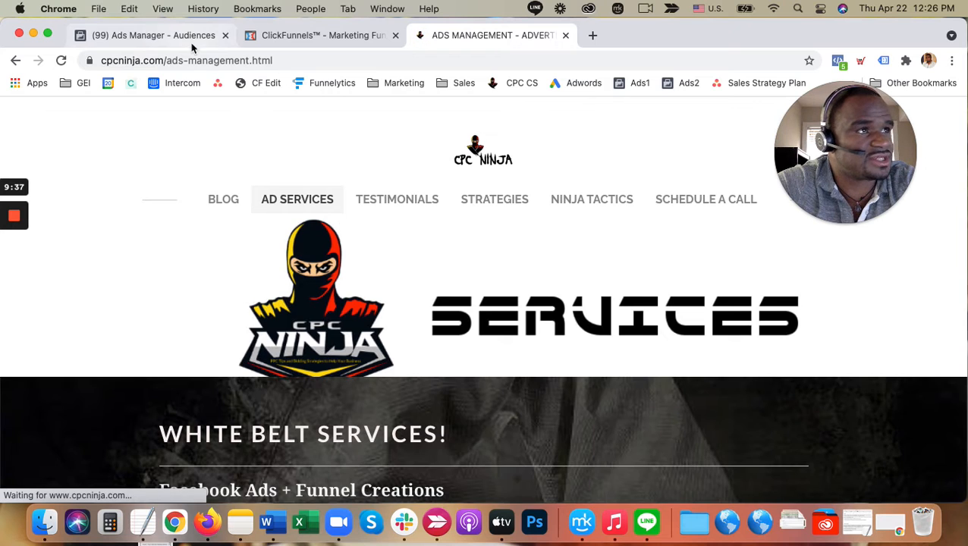
{"action": "left_click_drag", "start_coordinate": [163, 60], "coordinate": [238, 57]}
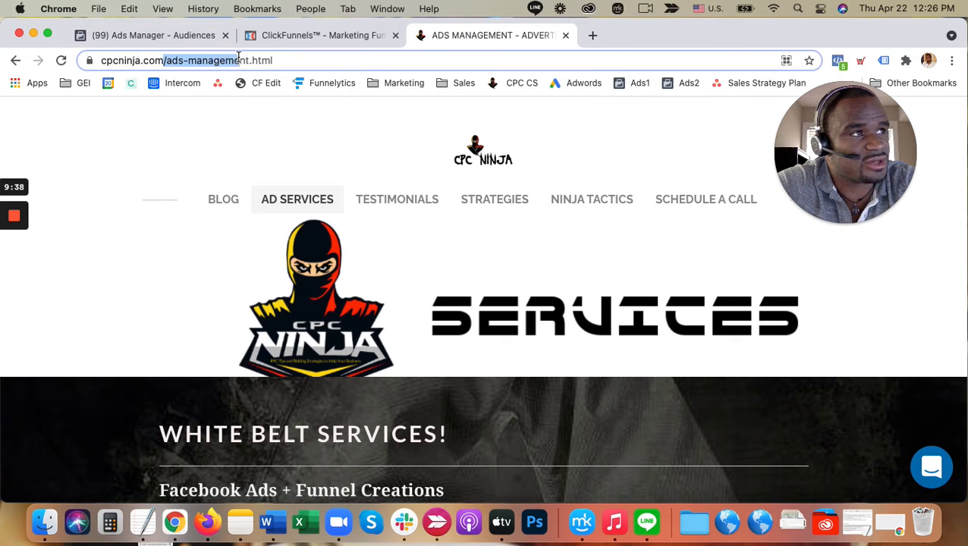
{"action": "key", "text": "super+c"}
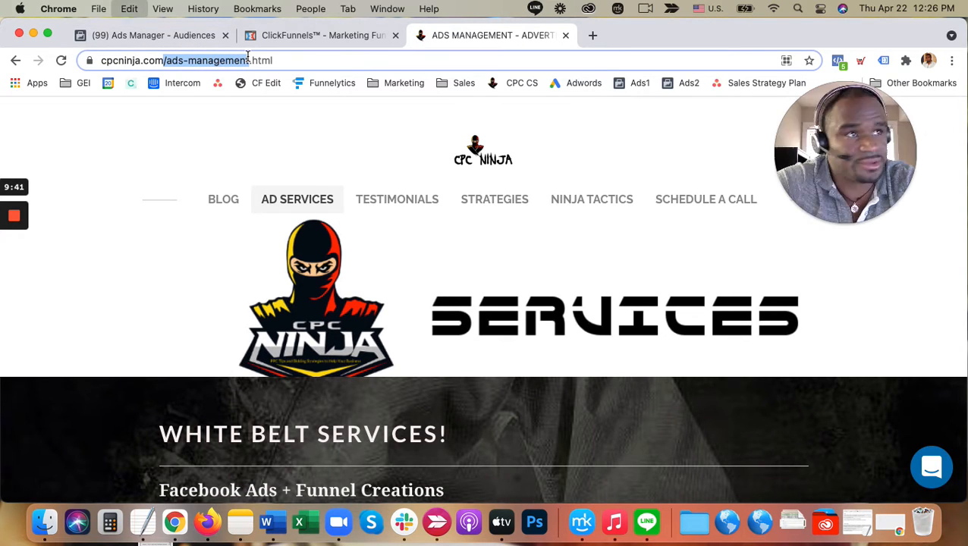
Step: Return to Ads Manager and start a new custom audience that uses Website as its source
{"action": "left_click", "coordinate": [140, 36]}
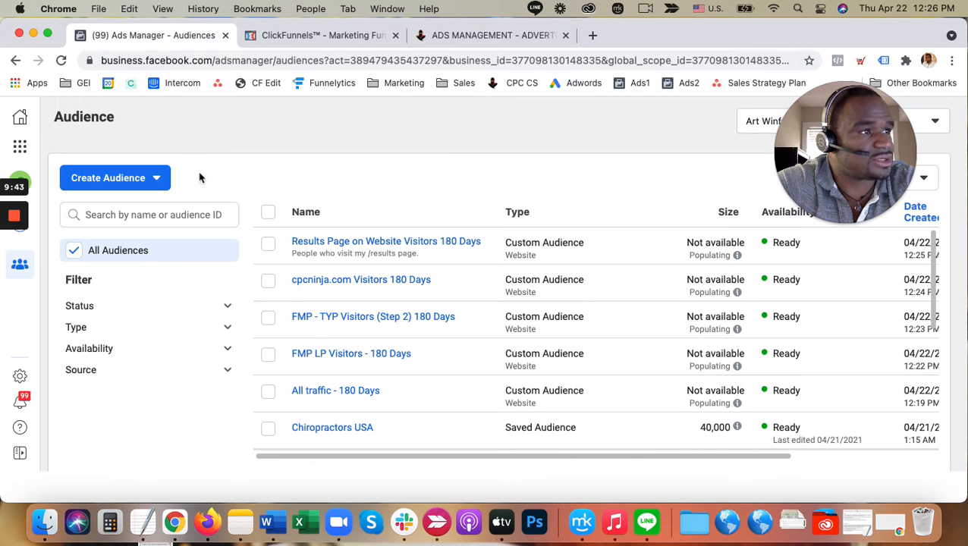
{"action": "left_click", "coordinate": [156, 177]}
{"action": "left_click", "coordinate": [143, 216]}
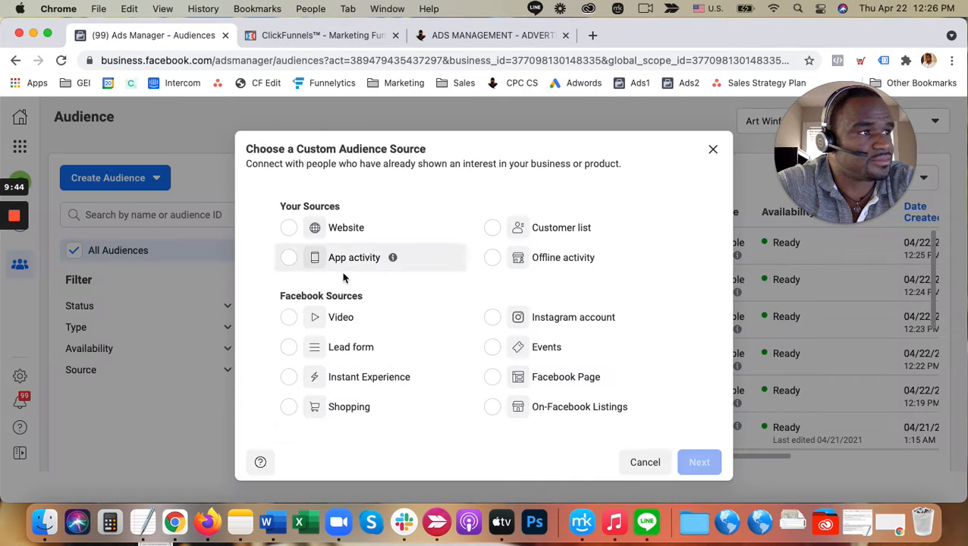
{"action": "left_click", "coordinate": [349, 230]}
{"action": "left_click", "coordinate": [698, 460]}
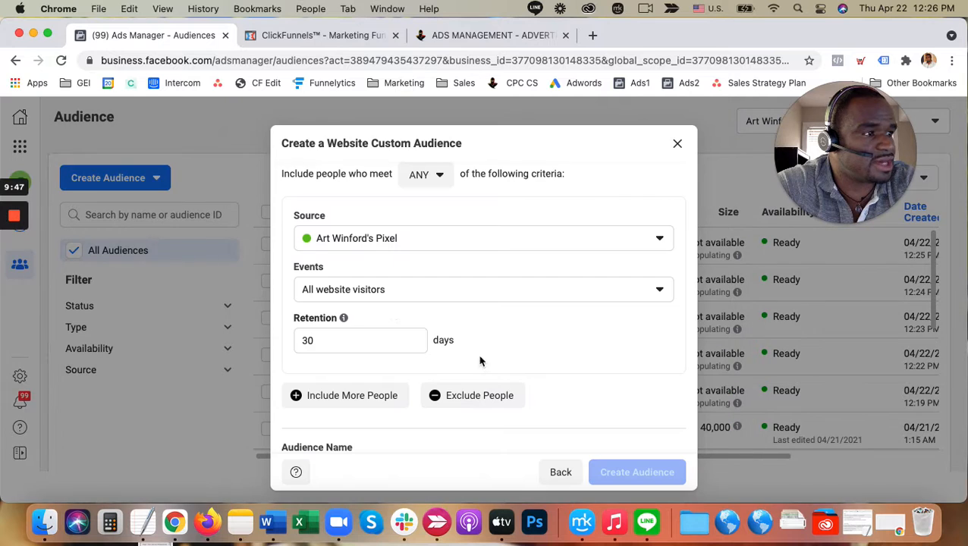
Step: Target people who visited specific web pages with a URL containing /ads-management, with retention set to 180 days
{"action": "left_click", "coordinate": [370, 292]}
{"action": "left_click", "coordinate": [370, 399]}
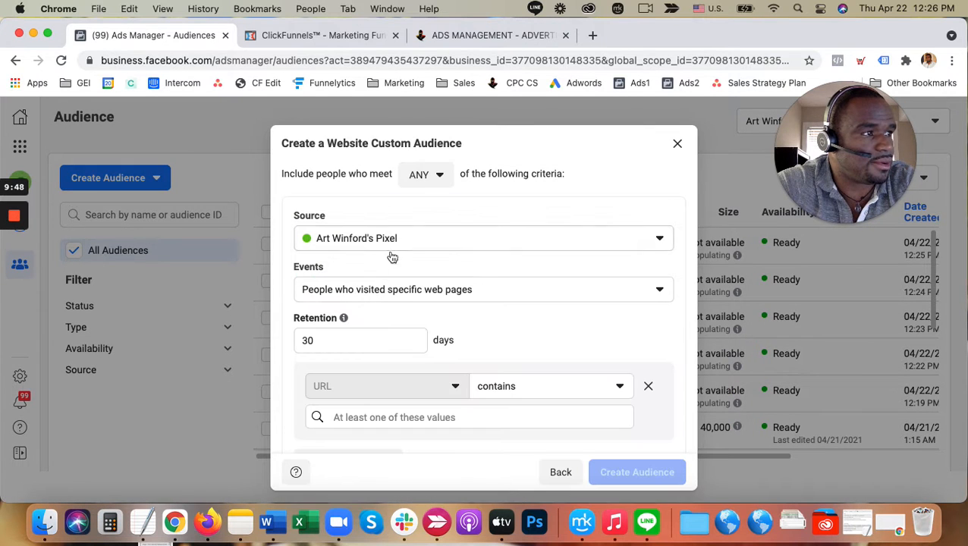
{"action": "double_click", "coordinate": [372, 339]}
{"action": "type", "text": "180"}
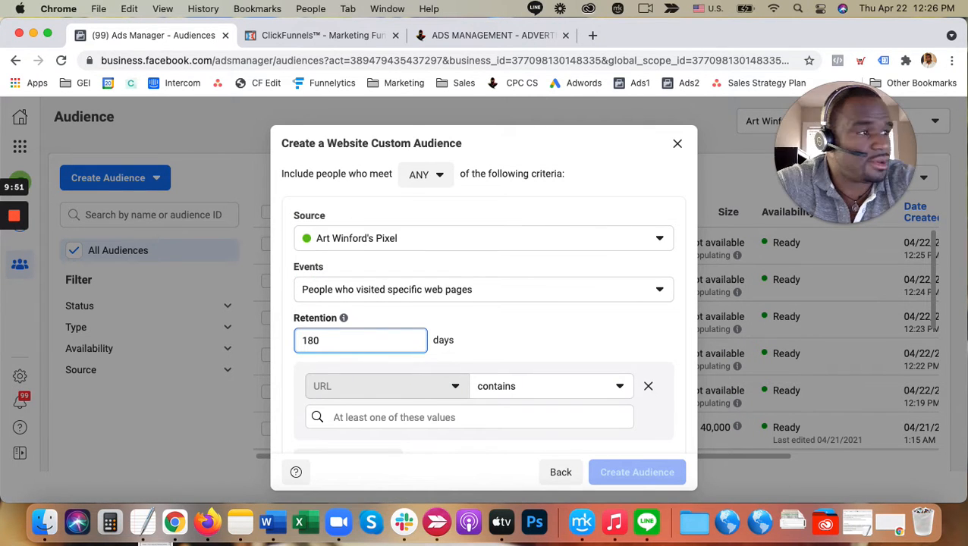
{"action": "left_click", "coordinate": [429, 416]}
{"action": "key", "text": "super+v"}
{"action": "scroll", "coordinate": [524, 367], "scroll_direction": "down", "scroll_amount": 3}
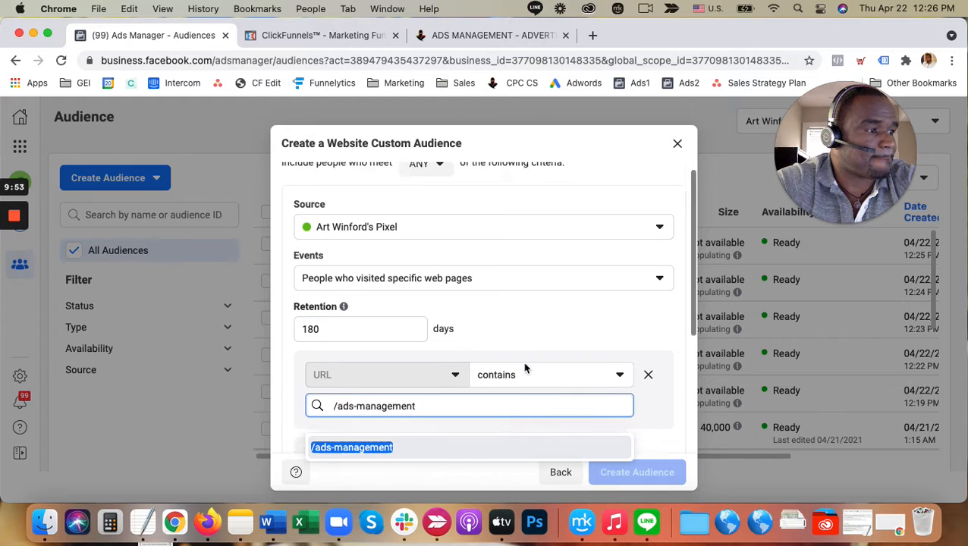
{"action": "key", "text": "Return"}
Step: Name the /ads-management audience "Ads Services Page Visitors 180 Days"
{"action": "scroll", "coordinate": [491, 394], "scroll_direction": "down", "scroll_amount": 3}
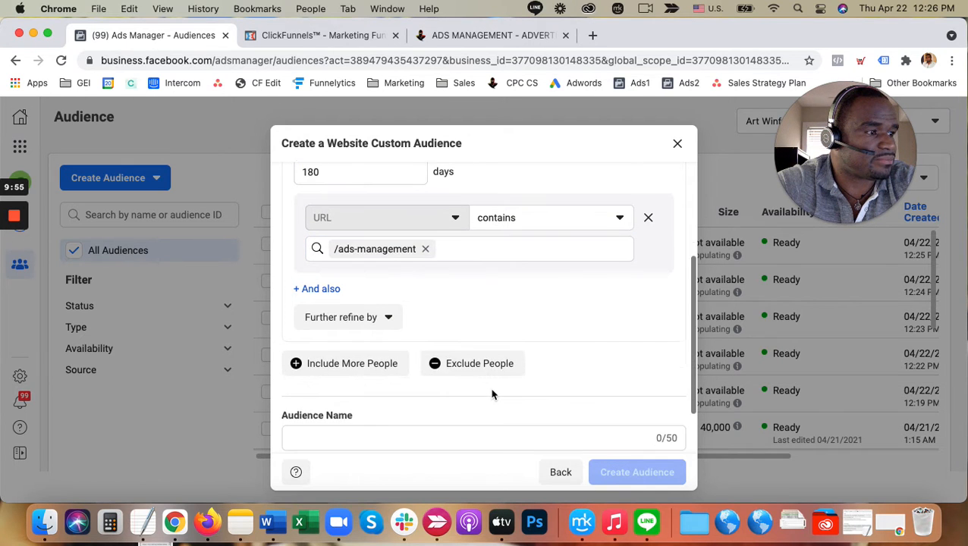
{"action": "scroll", "coordinate": [378, 396], "scroll_direction": "down", "scroll_amount": 1}
{"action": "left_click", "coordinate": [377, 397]}
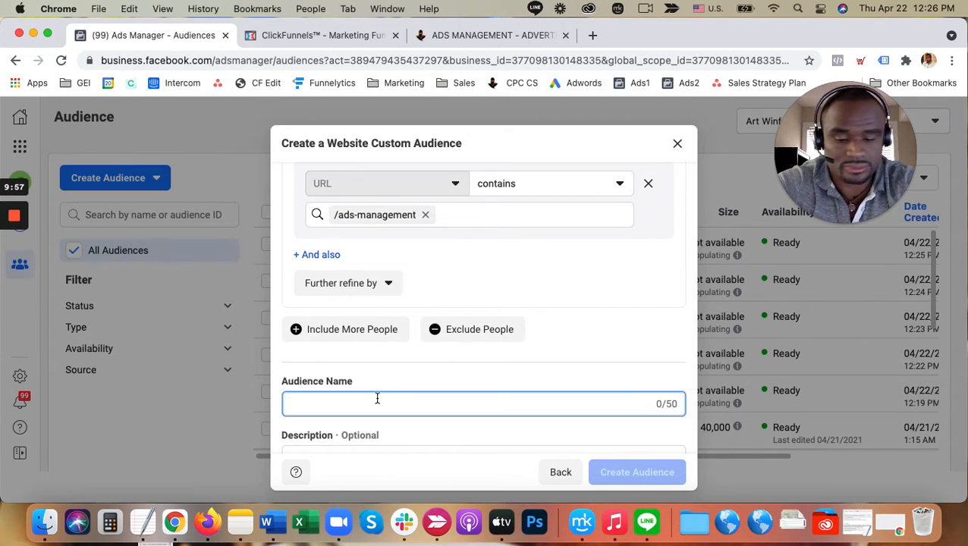
{"action": "type", "text": "Ads"}
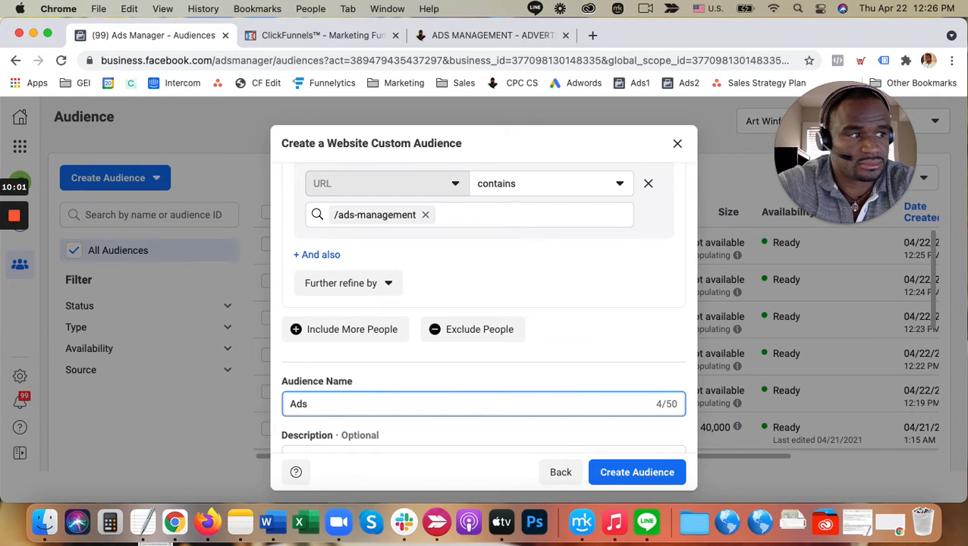
{"action": "left_click", "coordinate": [487, 36]}
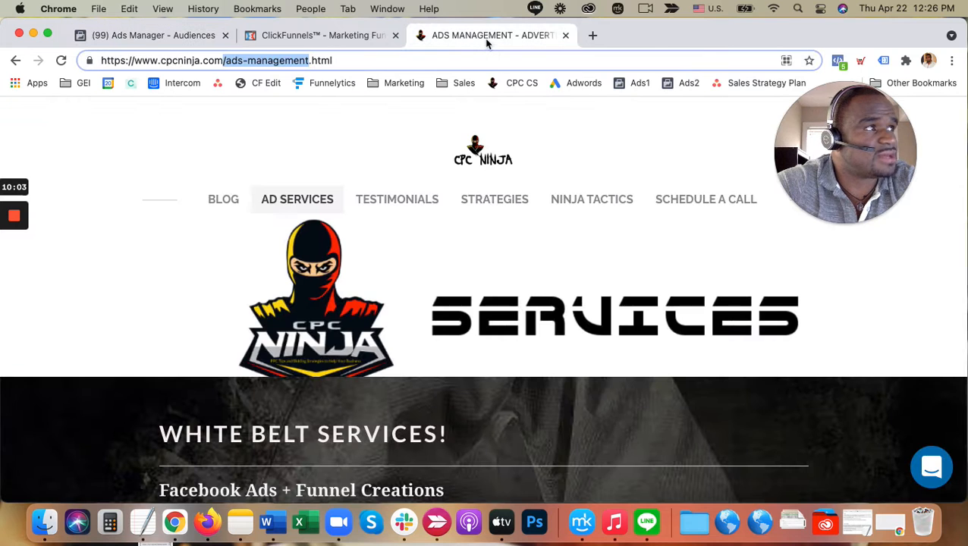
{"action": "left_click", "coordinate": [180, 42]}
{"action": "type", "text": "SEr"}
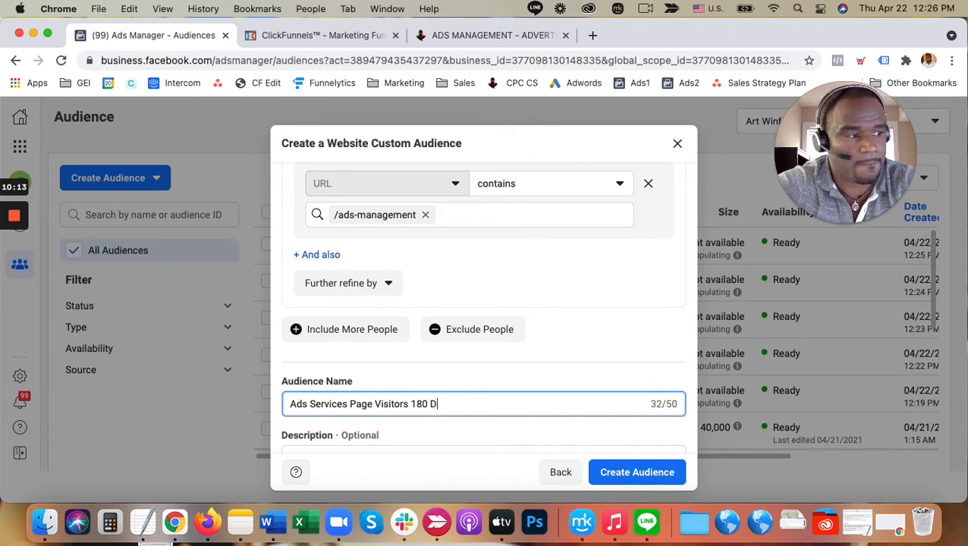
Step: Add the description "people who visit the ad services page to see what we do." and create the audience
{"action": "scroll", "coordinate": [344, 337], "scroll_direction": "down", "scroll_amount": 1}
{"action": "left_click", "coordinate": [373, 428]}
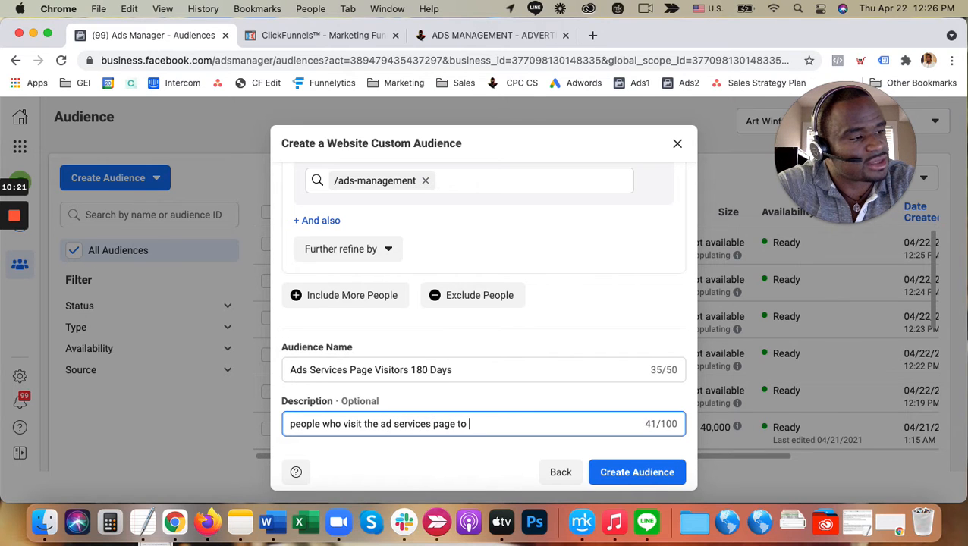
{"action": "type", "text": "e what we do."}
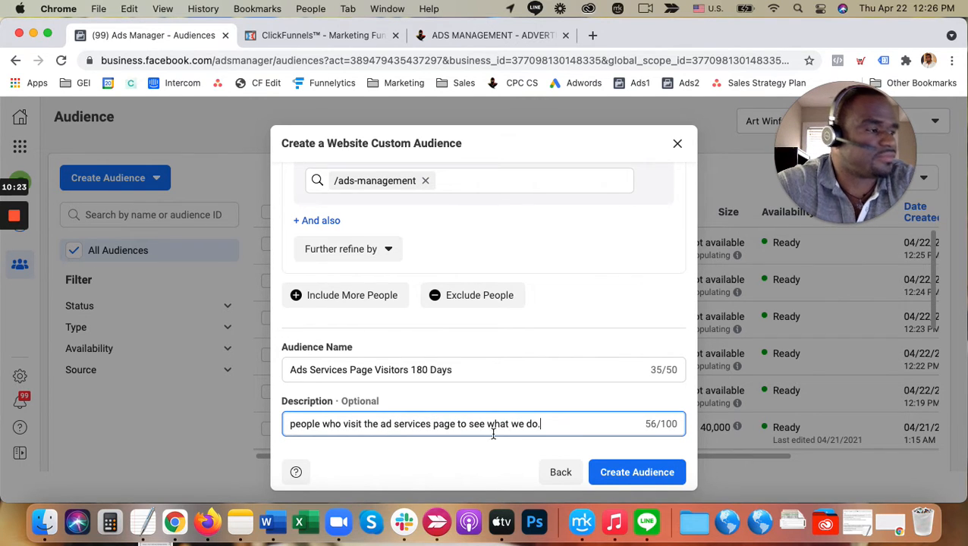
{"action": "left_click", "coordinate": [624, 470]}
Step: Open the Schedule a Call page from the cpcninja.com site and copy the /application-pgv2 part of its URL
{"action": "left_click", "coordinate": [500, 38]}
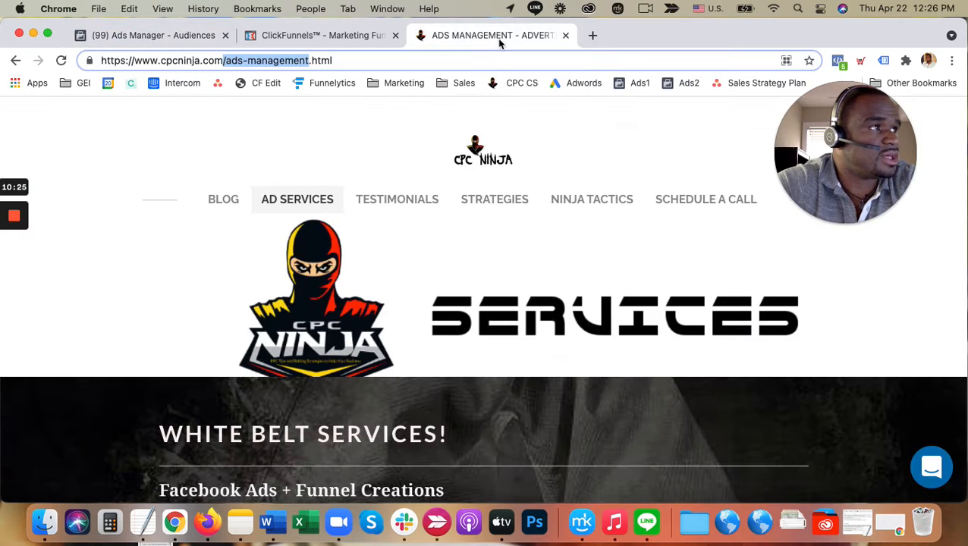
{"action": "left_click", "coordinate": [704, 200]}
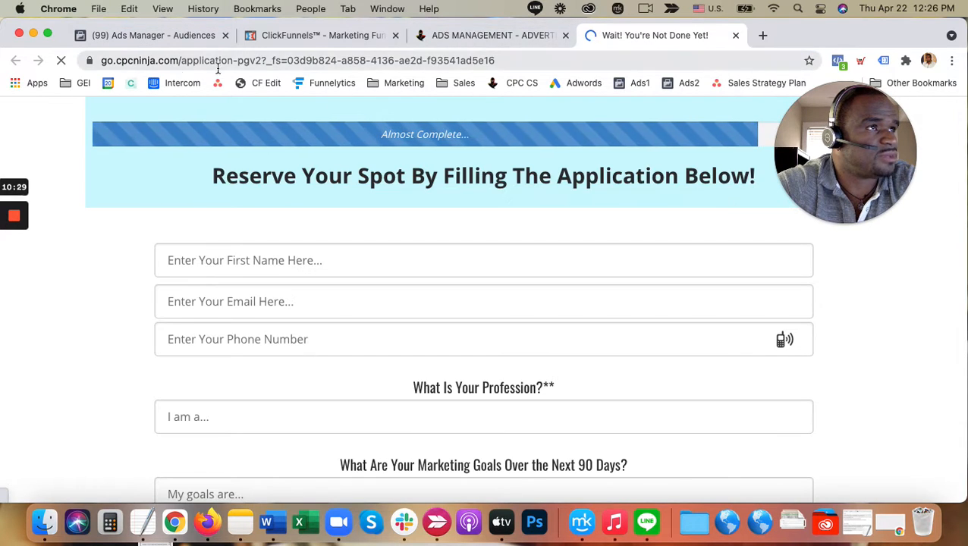
{"action": "left_click_drag", "start_coordinate": [179, 61], "coordinate": [263, 62]}
{"action": "key", "text": "ctrl+c"}
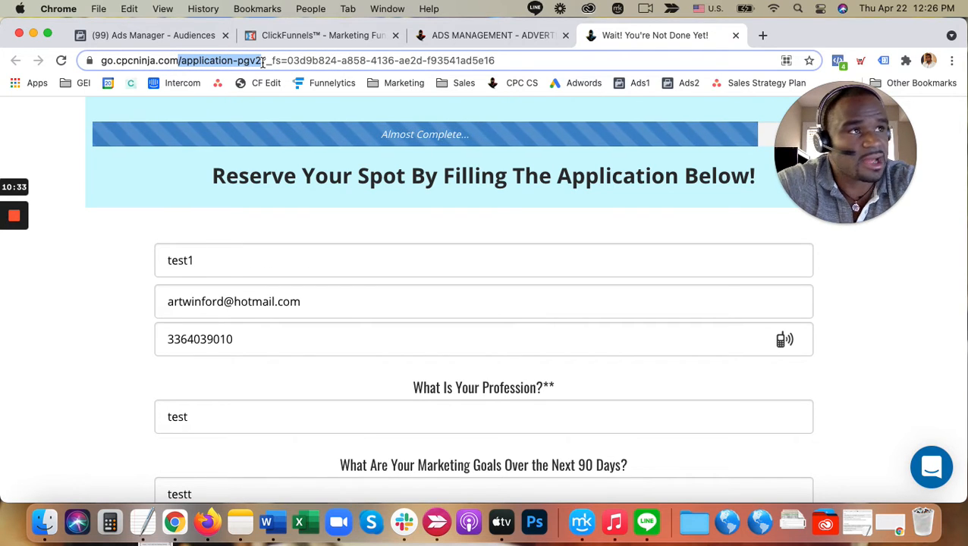
Step: Back in Ads Manager, dismiss the finished ad services audience dialog and start another custom audience from the Website source
{"action": "left_click", "coordinate": [193, 36]}
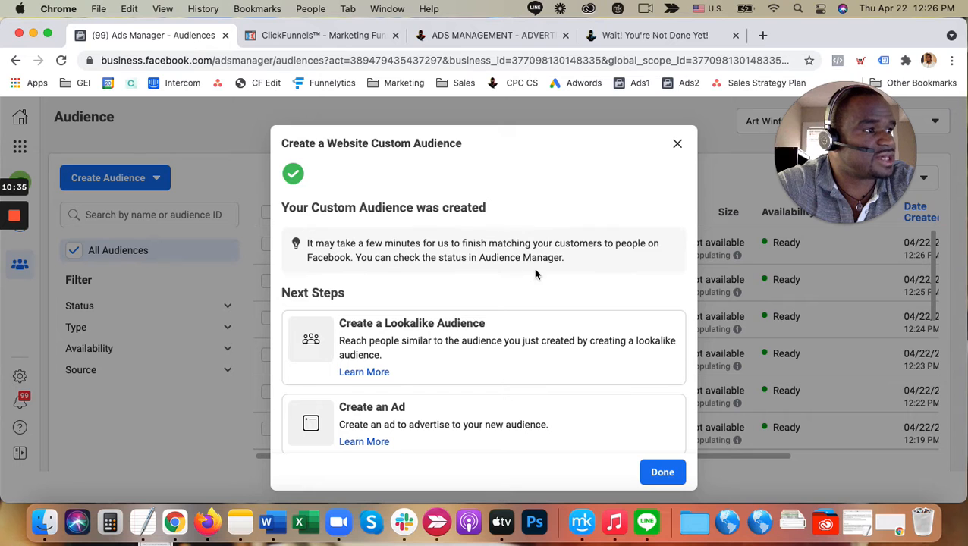
{"action": "left_click", "coordinate": [657, 471]}
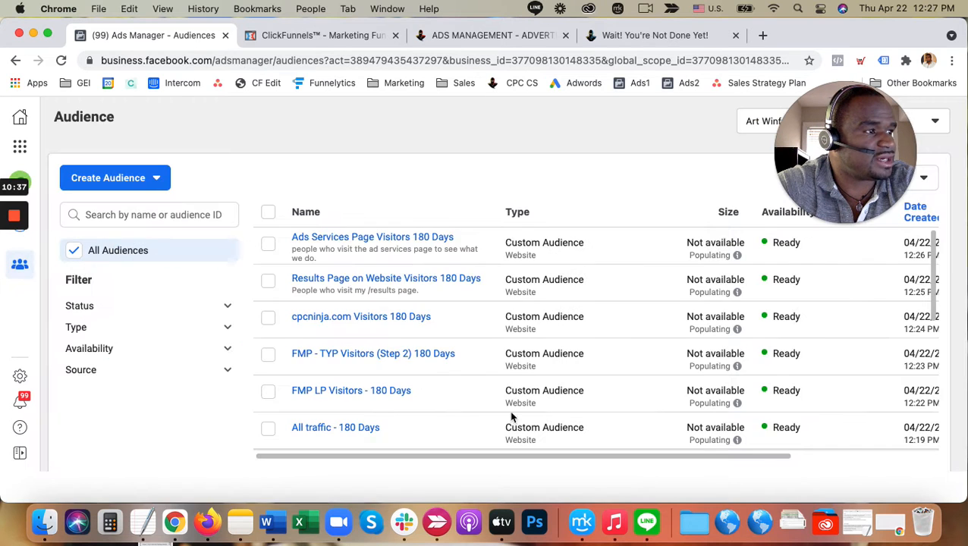
{"action": "left_click", "coordinate": [137, 179]}
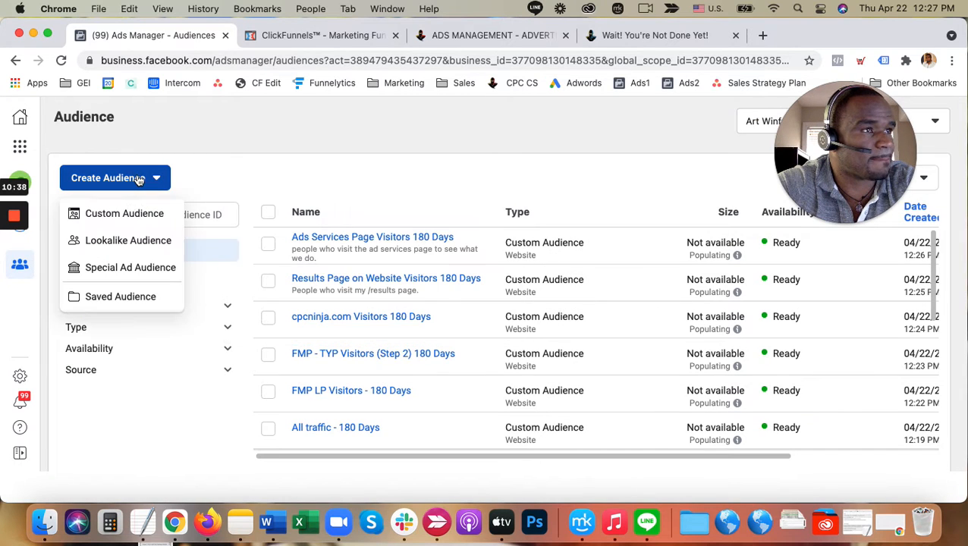
{"action": "left_click", "coordinate": [136, 215]}
{"action": "left_click", "coordinate": [346, 221]}
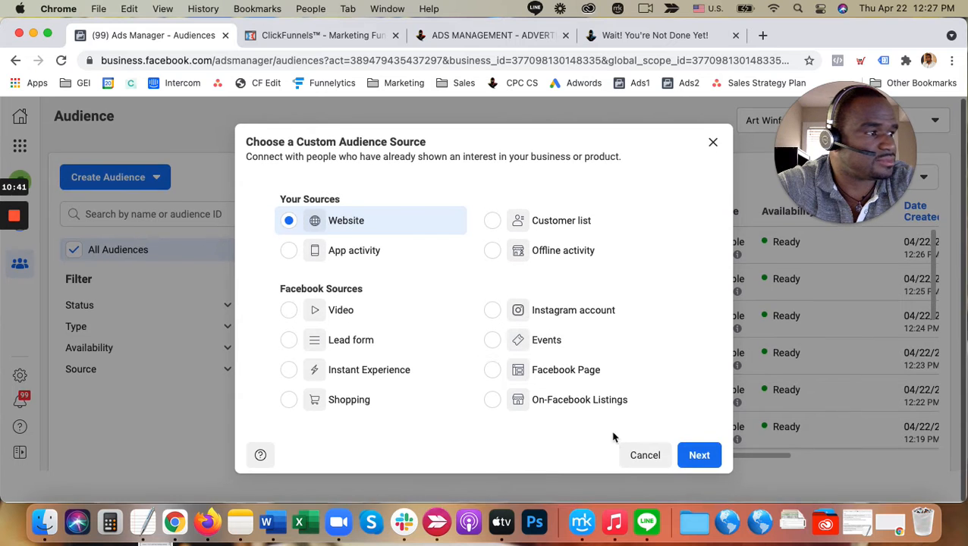
{"action": "left_click", "coordinate": [698, 455]}
Step: Target people who visited specific web pages with a URL containing /application-pgv2, with retention set to 180 days
{"action": "left_click", "coordinate": [381, 288]}
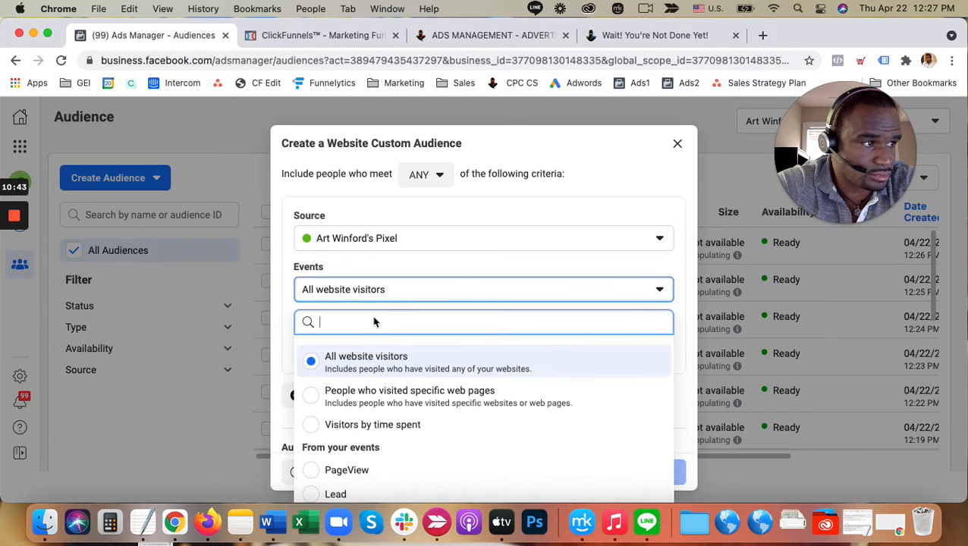
{"action": "left_click", "coordinate": [368, 396]}
{"action": "double_click", "coordinate": [370, 342]}
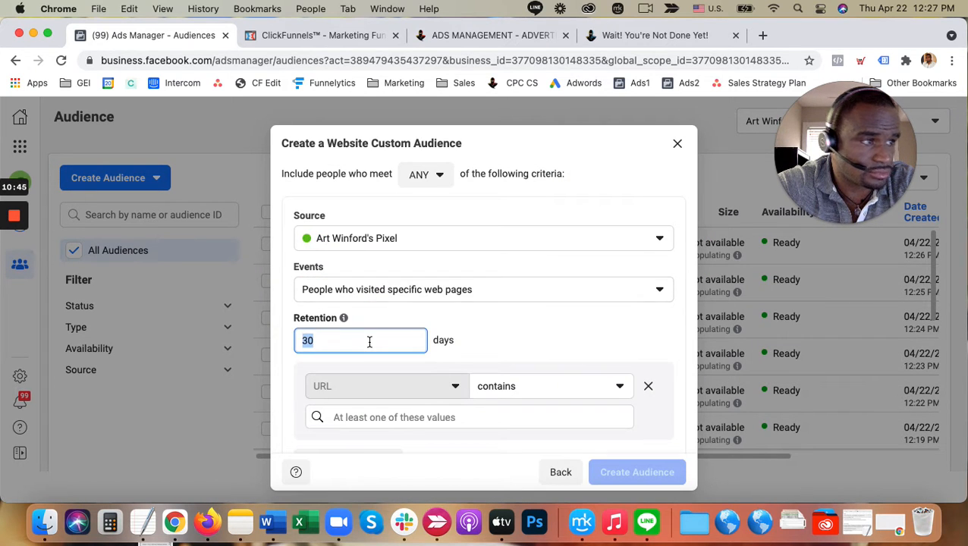
{"action": "type", "text": "180"}
{"action": "scroll", "coordinate": [429, 304], "scroll_direction": "down", "scroll_amount": 2}
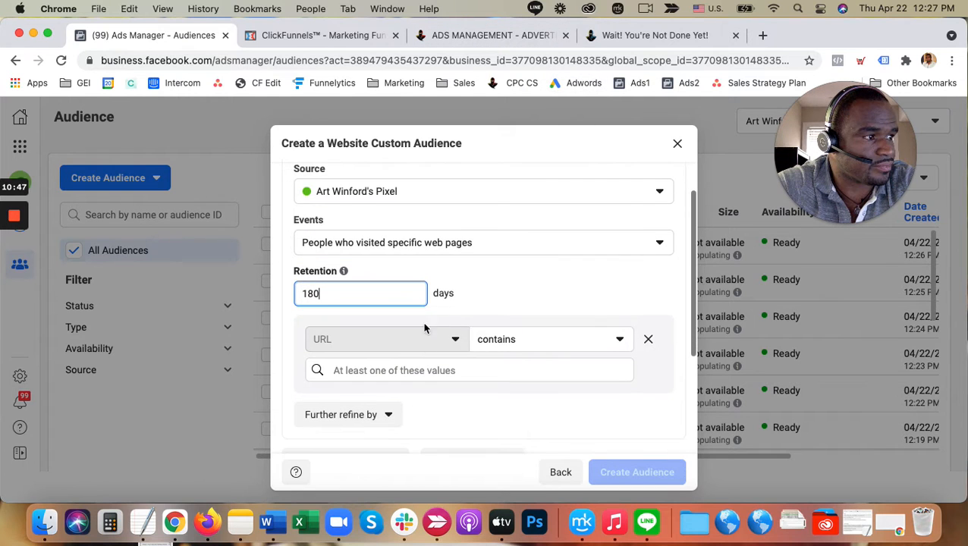
{"action": "left_click", "coordinate": [422, 369]}
{"action": "key", "text": "ctrl+v"}
{"action": "left_click", "coordinate": [455, 399]}
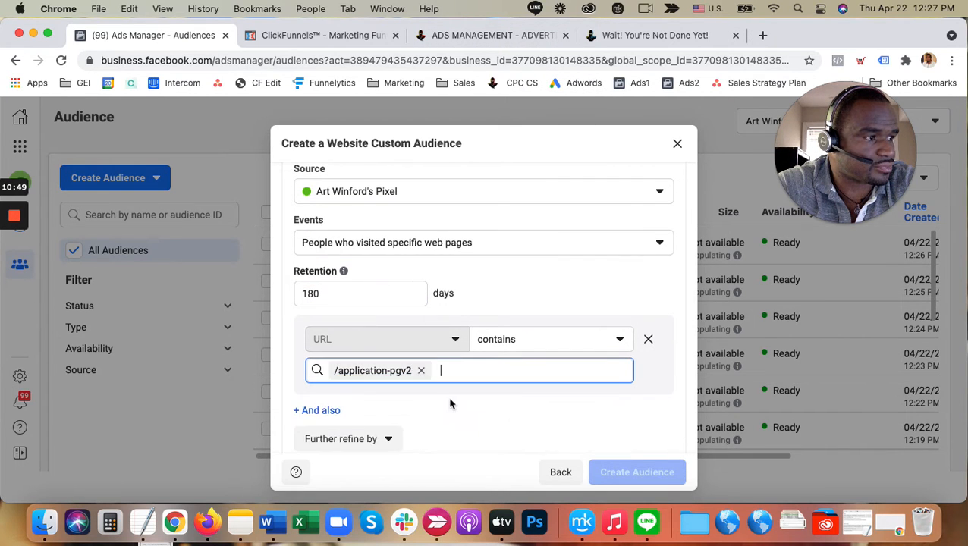
Step: Name the /application-pgv2 audience "Application Pg Visitors 180 Days"
{"action": "scroll", "coordinate": [447, 404], "scroll_direction": "down", "scroll_amount": 3}
{"action": "scroll", "coordinate": [364, 379], "scroll_direction": "down", "scroll_amount": 3}
{"action": "left_click", "coordinate": [354, 365]}
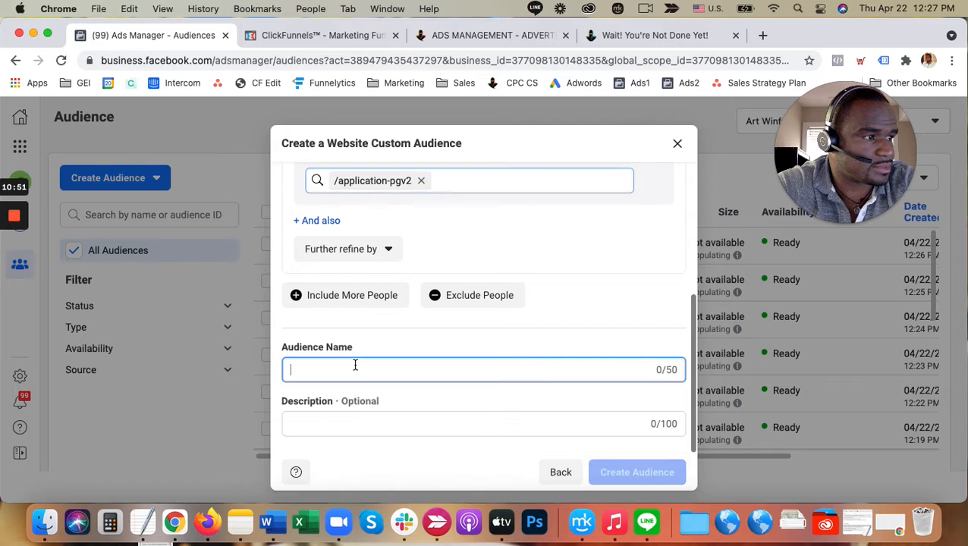
{"action": "type", "text": "Pa"}
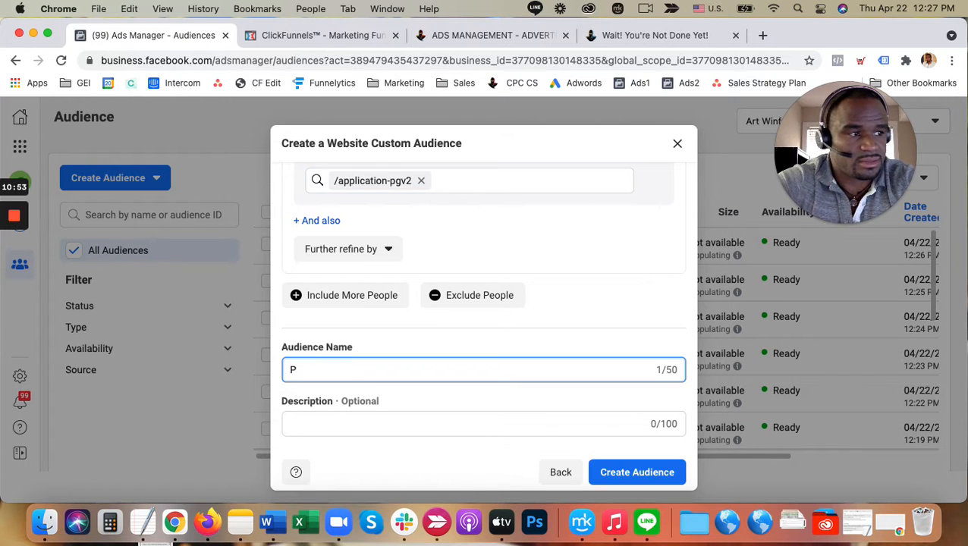
{"action": "key", "text": "BackSpace"}
{"action": "type", "text": "Application Pg Visitors  180"}
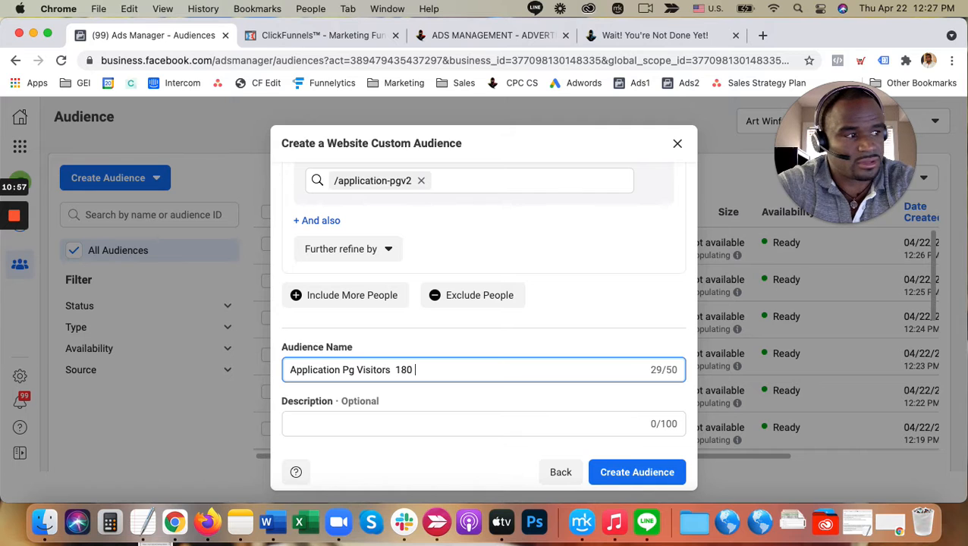
Step: Describe the application page audience as "people who visit my application page and may be interested.", create it and dismiss the finished dialog
{"action": "left_click", "coordinate": [355, 421]}
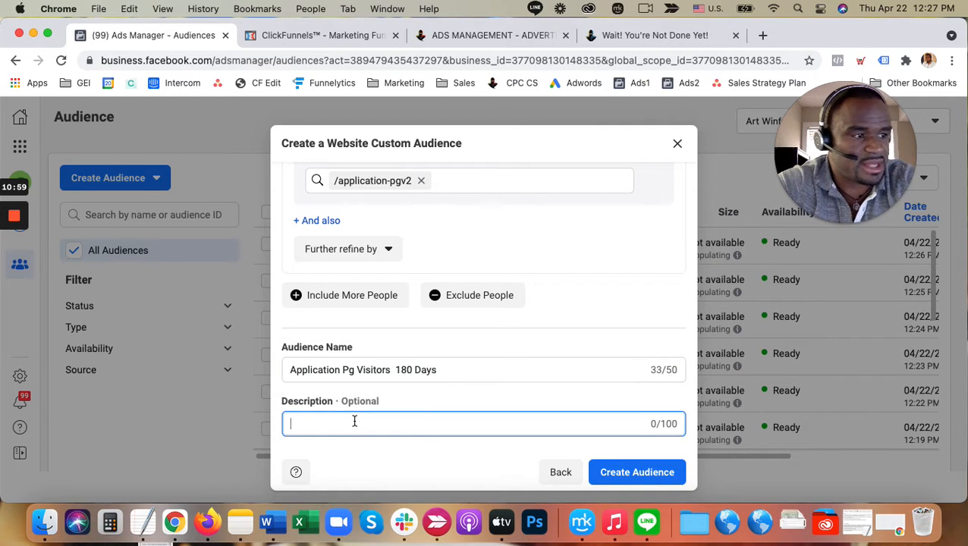
{"action": "type", "text": "people who visit my"}
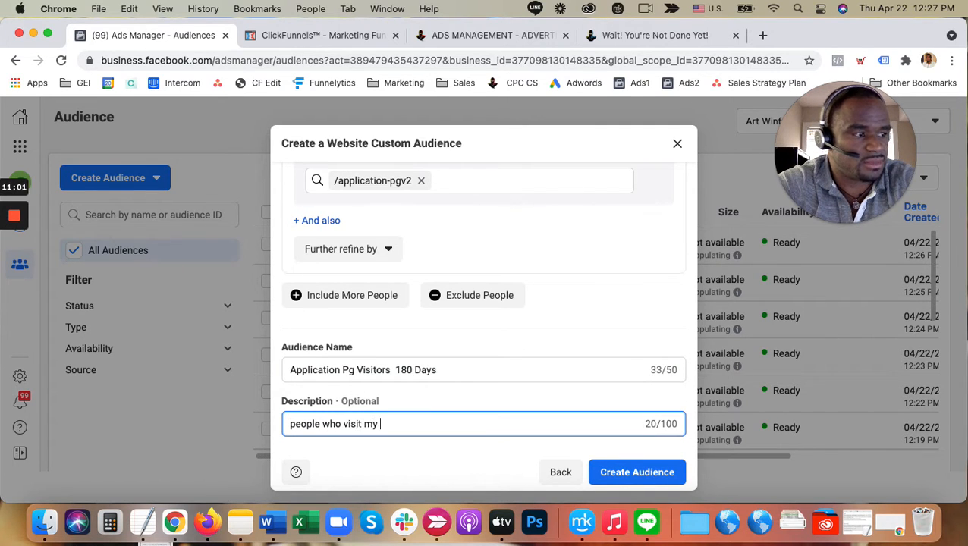
{"action": "type", "text": " application page and may be interested."}
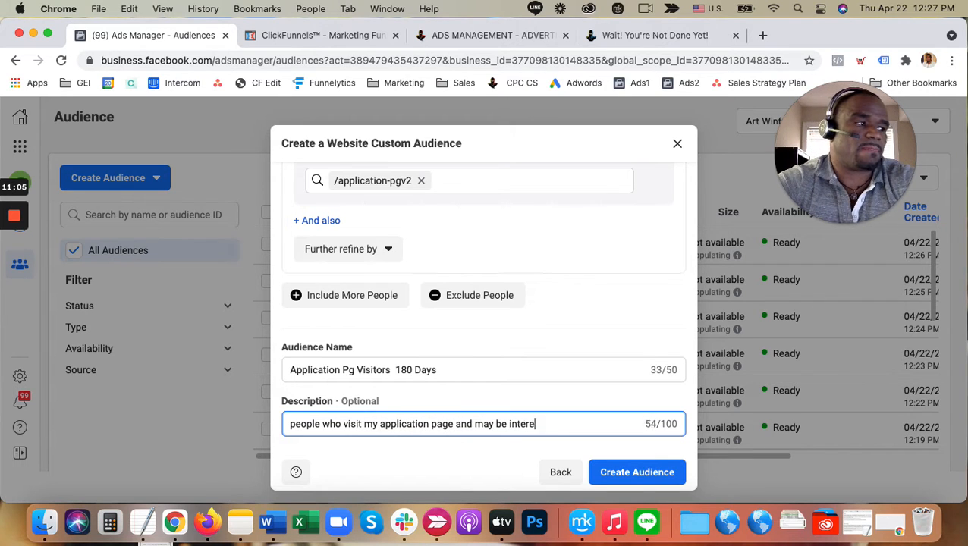
{"action": "left_click", "coordinate": [613, 474]}
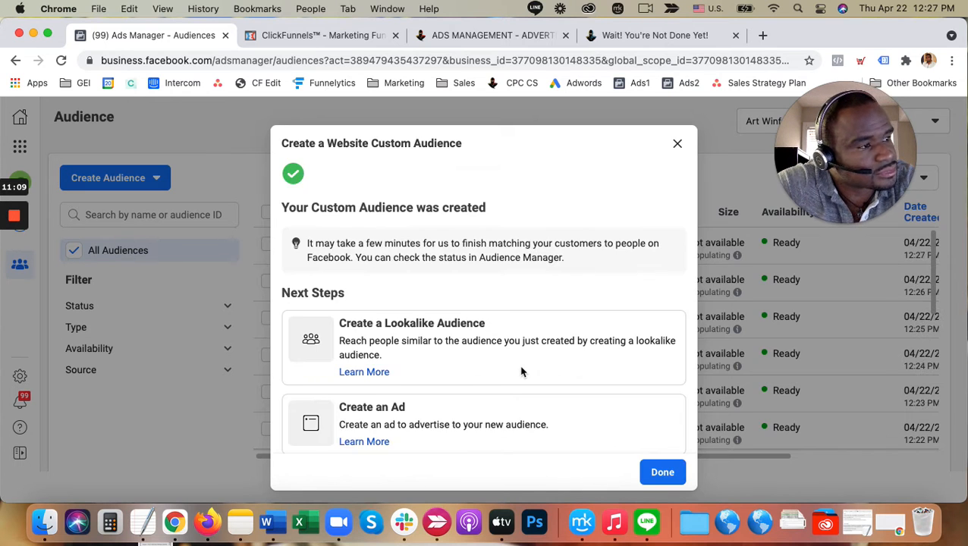
{"action": "scroll", "coordinate": [621, 447], "scroll_direction": "down", "scroll_amount": 3}
{"action": "left_click", "coordinate": [661, 473]}
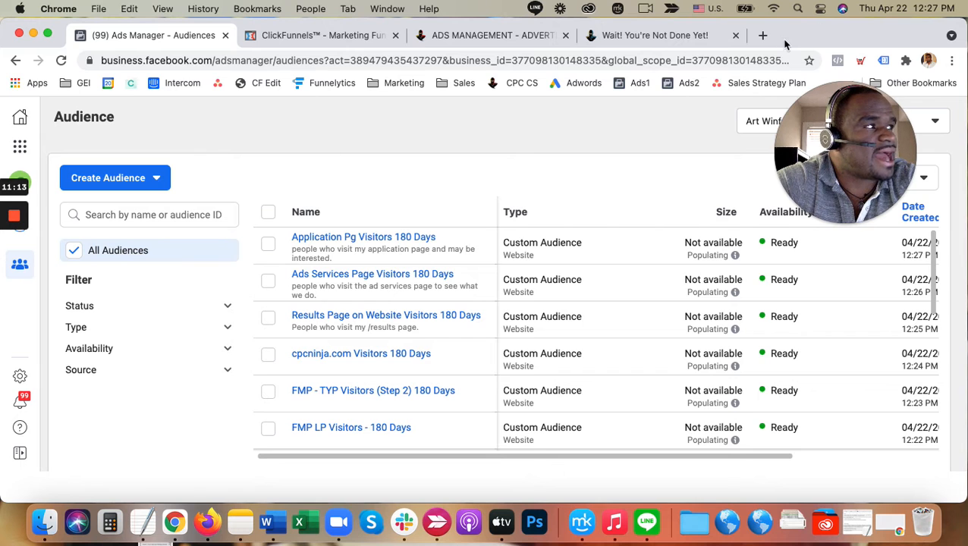
Step: Open Schedule Once in a new browser tab and sign in to OnceHub with the prefilled credentials
{"action": "left_click", "coordinate": [762, 35]}
{"action": "type", "text": "o"}
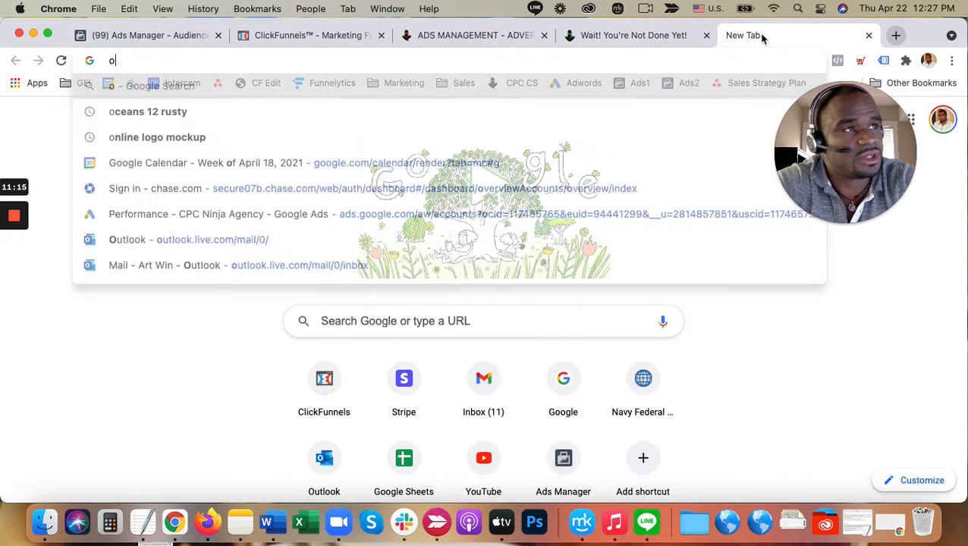
{"action": "type", "text": "nce"}
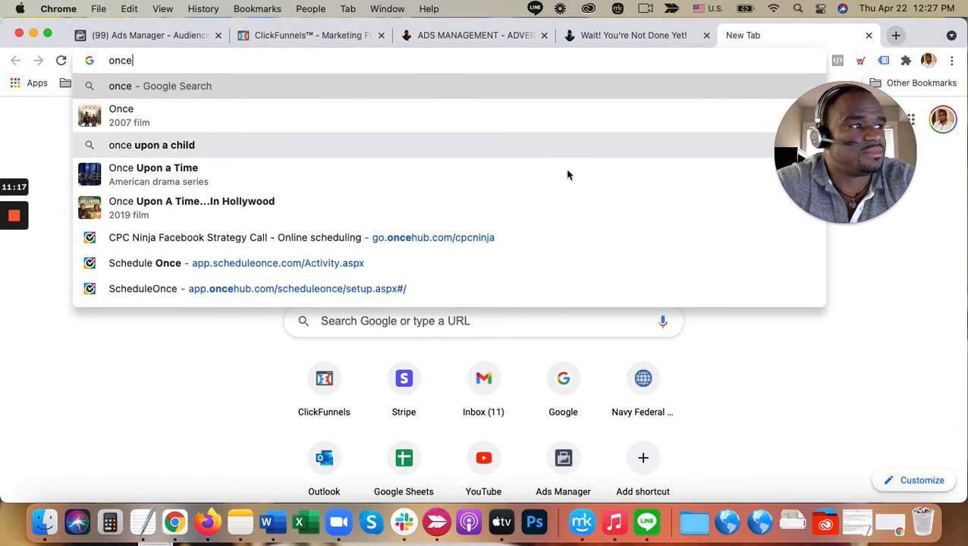
{"action": "left_click", "coordinate": [256, 264]}
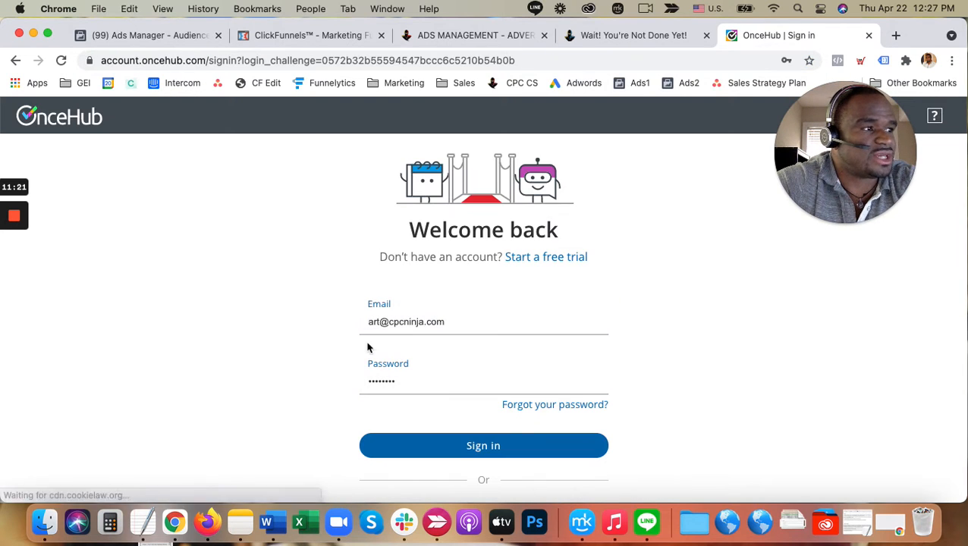
{"action": "left_click", "coordinate": [455, 446]}
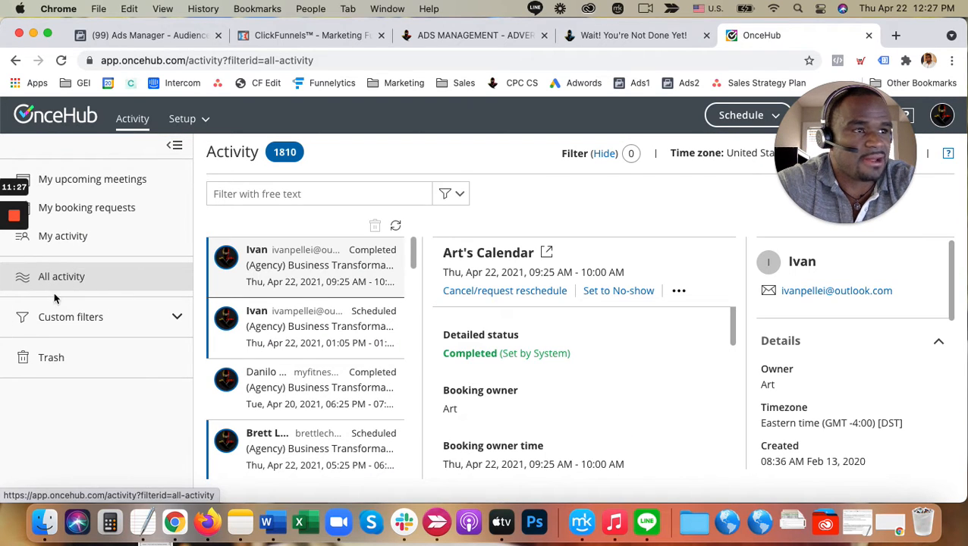
Step: Go to the ScheduleOnce setup and open the go.oncehub.com/cpcninja booking page for editing
{"action": "left_click", "coordinate": [193, 120]}
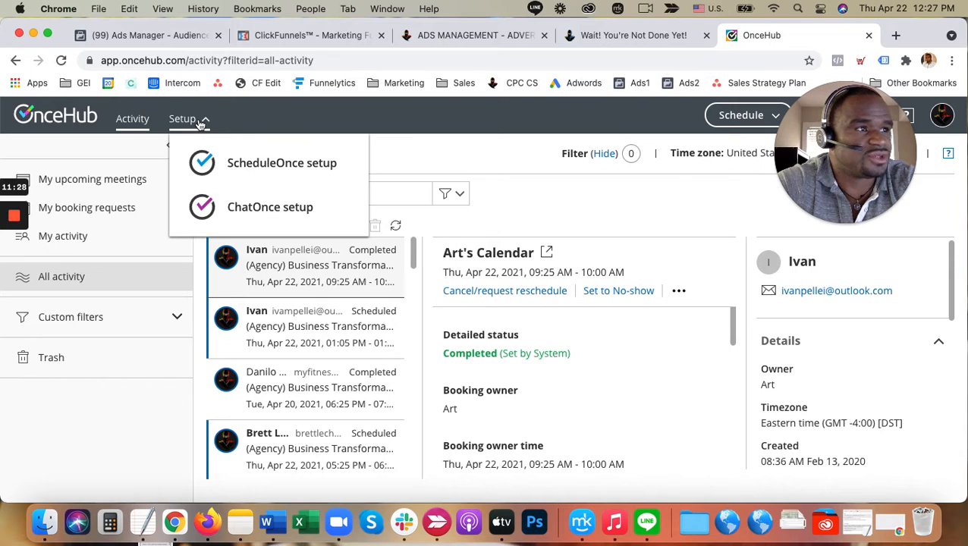
{"action": "left_click", "coordinate": [251, 160]}
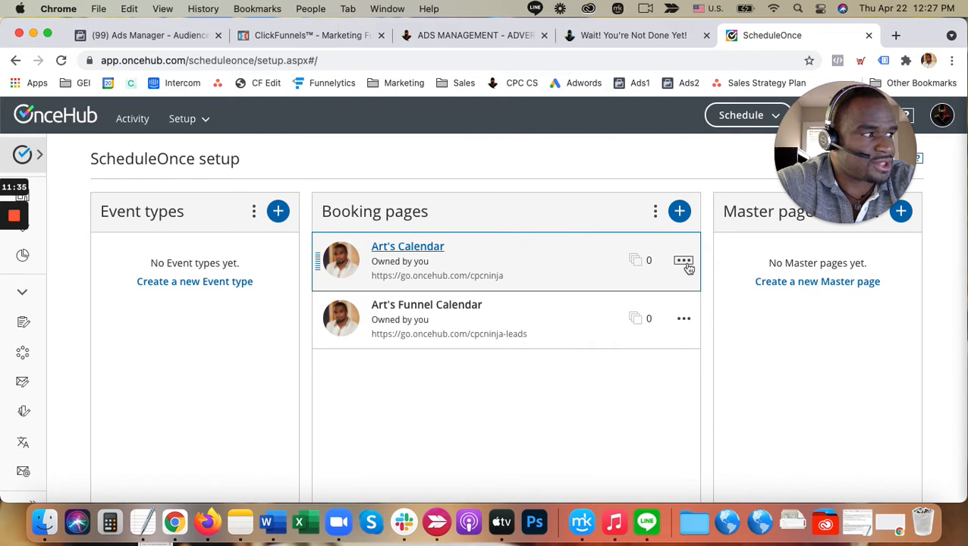
{"action": "left_click", "coordinate": [684, 261]}
{"action": "left_click", "coordinate": [608, 293]}
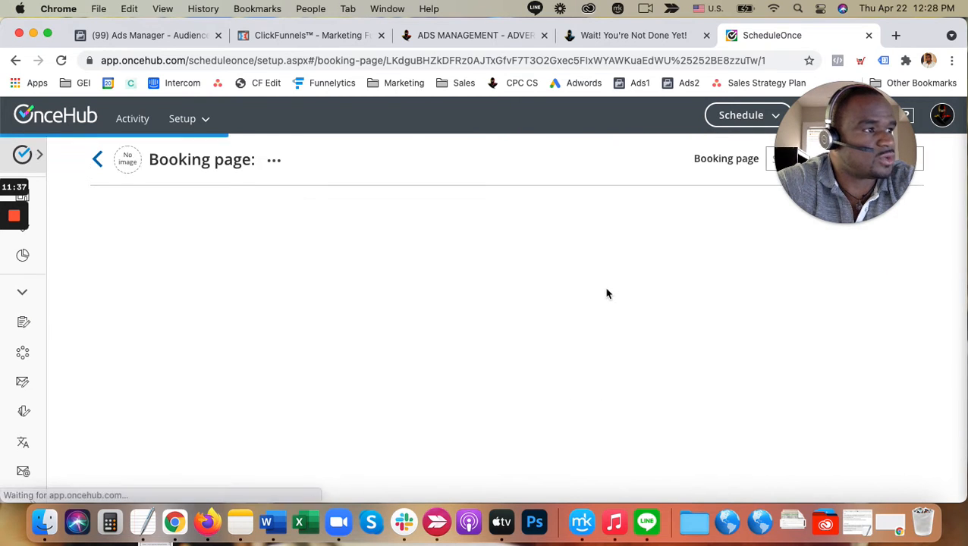
Step: In the booking form and redirect settings, copy the /used-ads-agency-before part of the redirect URL used when a customer schedules
{"action": "scroll", "coordinate": [118, 310], "scroll_direction": "down", "scroll_amount": 5}
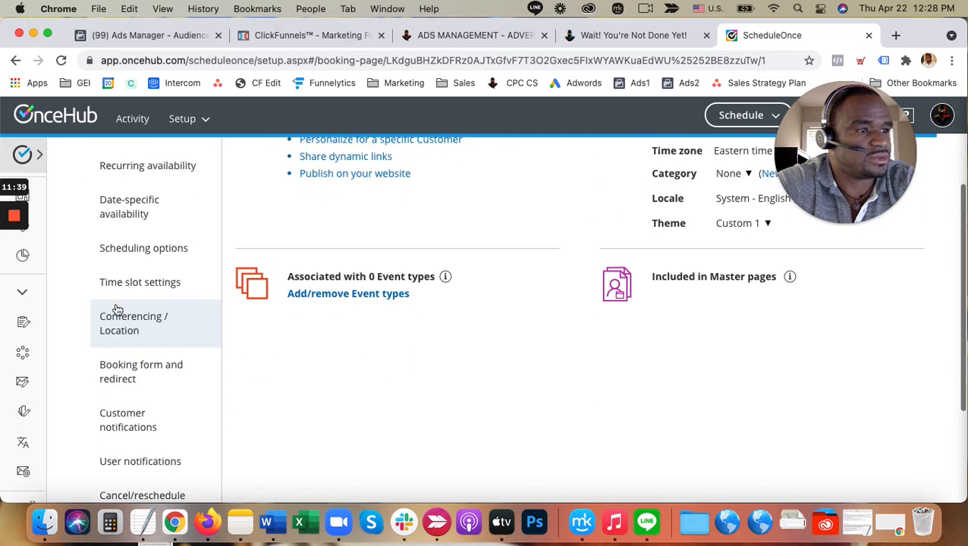
{"action": "left_click", "coordinate": [120, 313]}
{"action": "scroll", "coordinate": [514, 346], "scroll_direction": "down", "scroll_amount": 10}
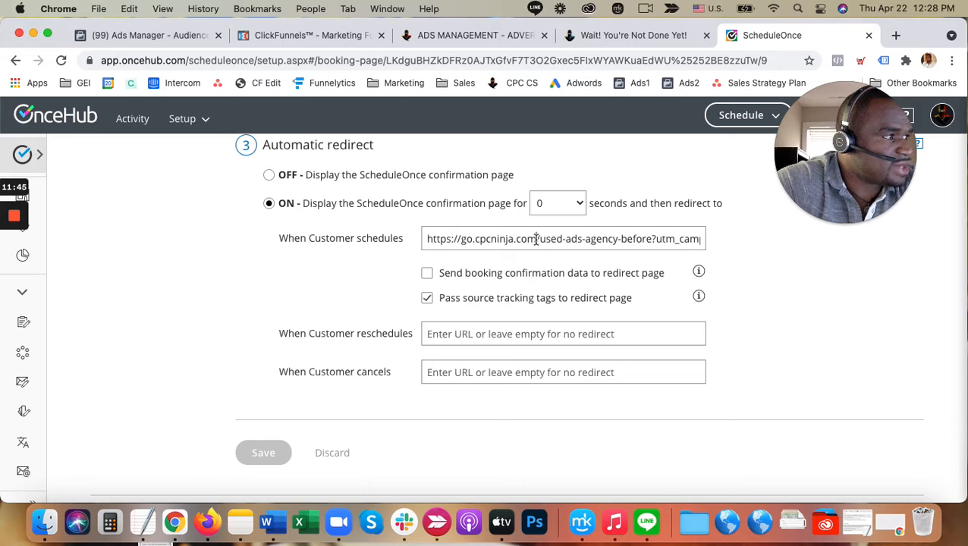
{"action": "left_click_drag", "start_coordinate": [544, 240], "coordinate": [648, 239]}
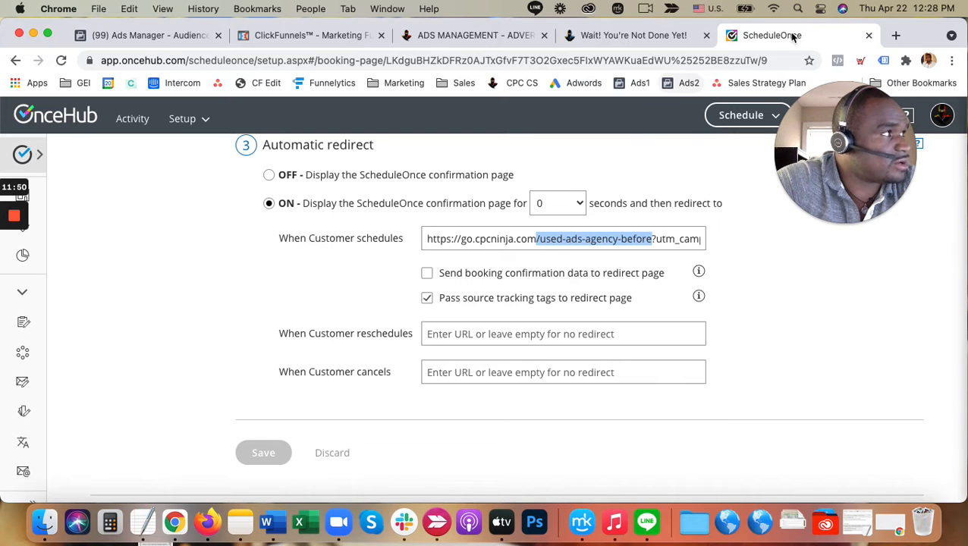
Step: Close the ScheduleOnce and application page tabs, return to Ads Manager and start another custom audience from the Website source
{"action": "left_click", "coordinate": [869, 35]}
{"action": "left_click", "coordinate": [721, 38]}
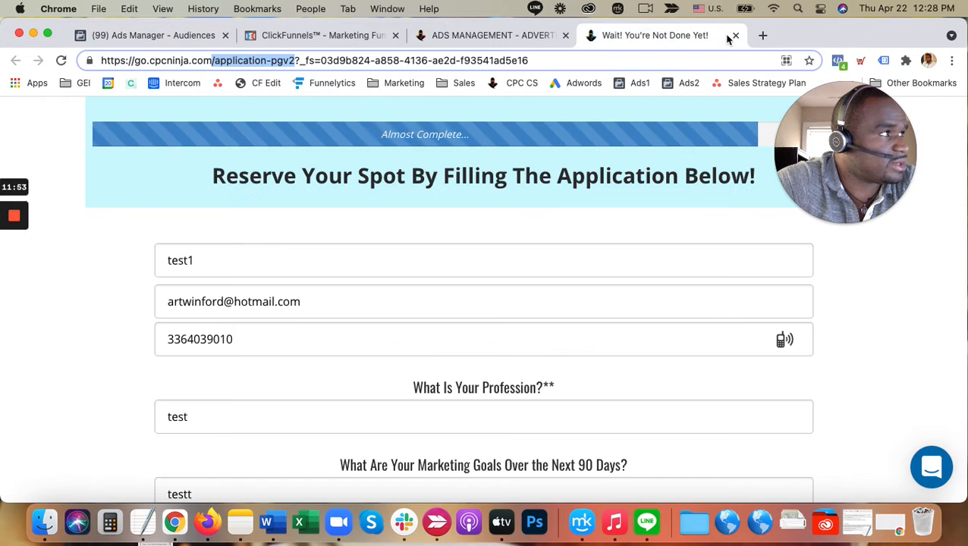
{"action": "left_click", "coordinate": [735, 35]}
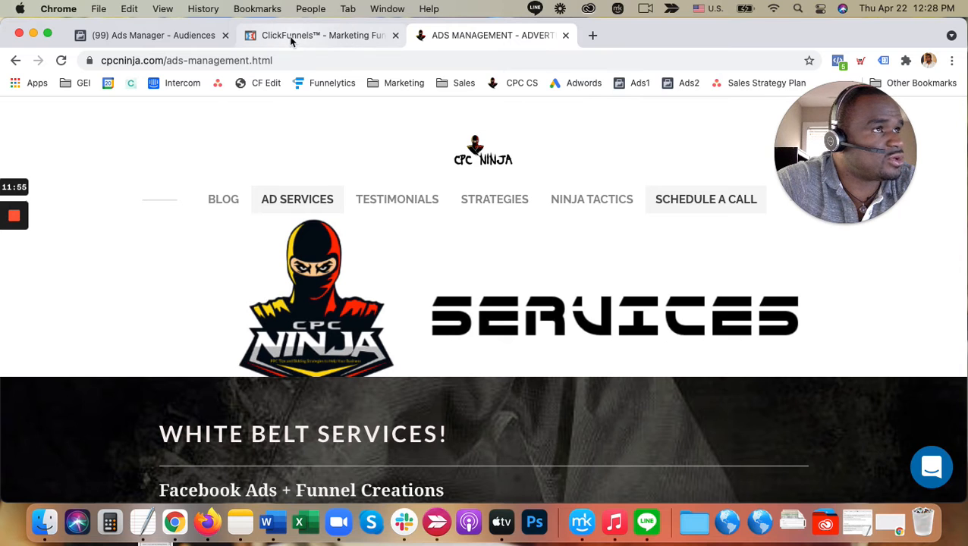
{"action": "left_click", "coordinate": [189, 38]}
{"action": "left_click", "coordinate": [139, 178]}
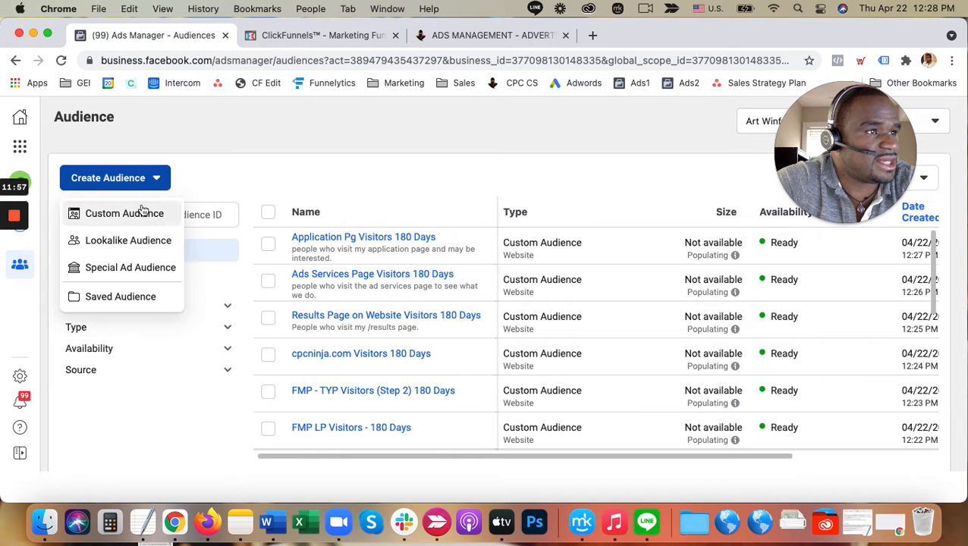
{"action": "left_click", "coordinate": [141, 216]}
{"action": "left_click", "coordinate": [334, 236]}
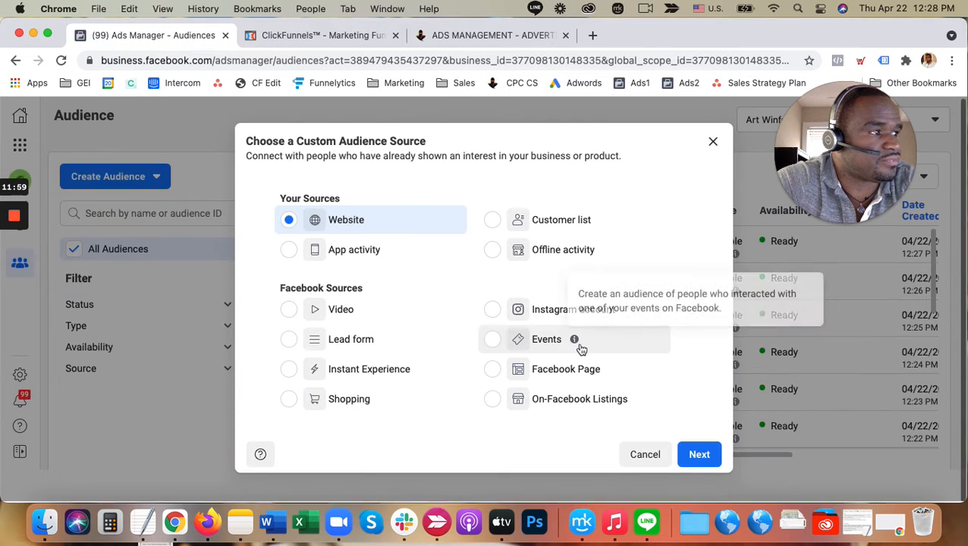
{"action": "left_click", "coordinate": [700, 462]}
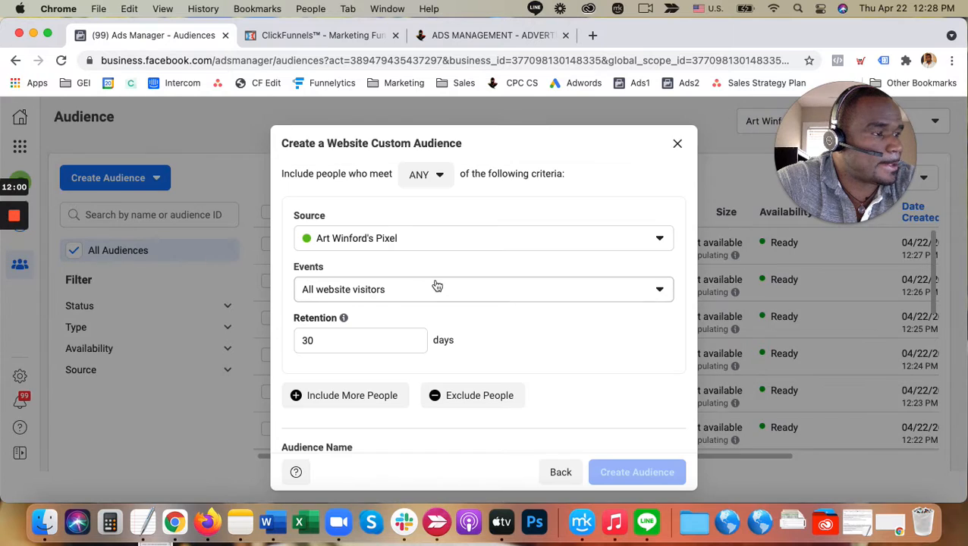
Step: Target people who visited specific web pages with a URL containing /used-ads-agency-before, with retention set to 180 days
{"action": "left_click", "coordinate": [400, 292]}
{"action": "left_click", "coordinate": [370, 388]}
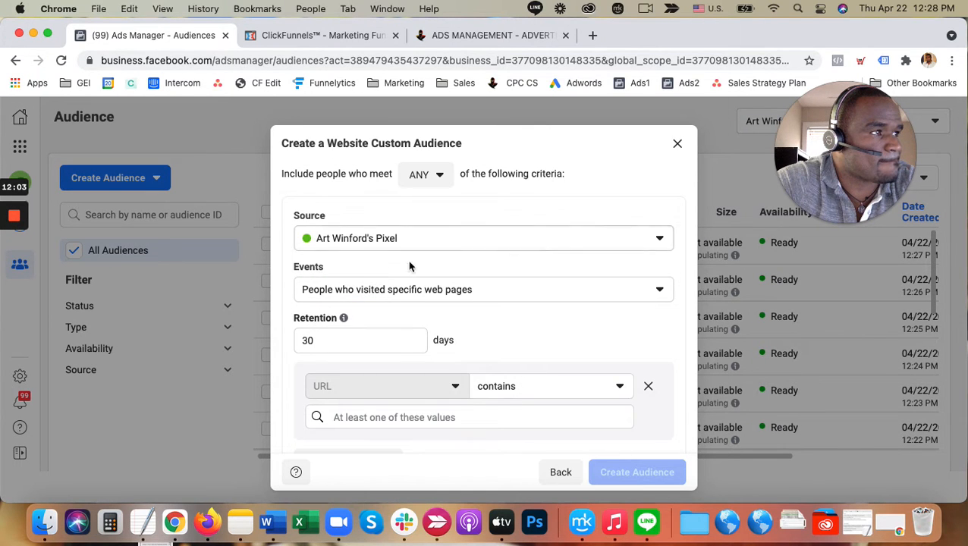
{"action": "left_click", "coordinate": [369, 345]}
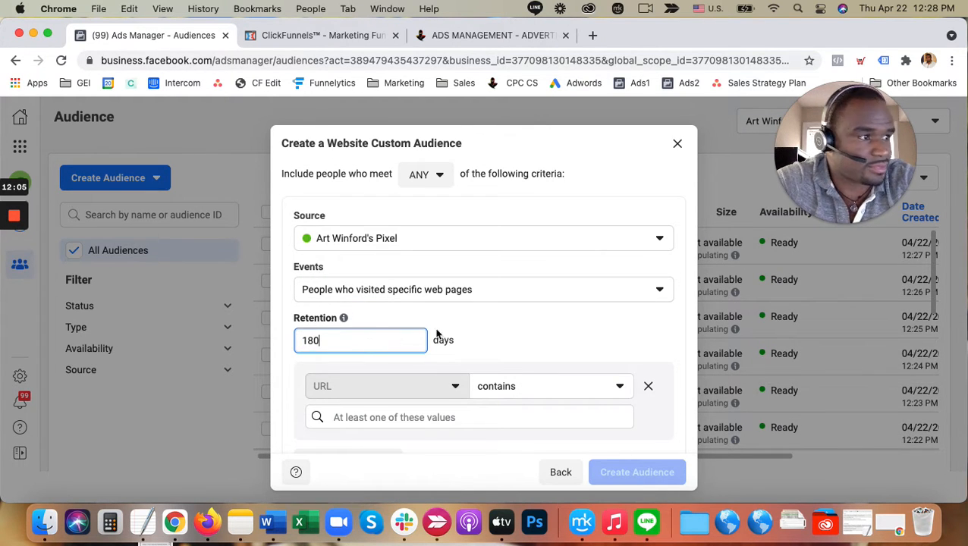
{"action": "scroll", "coordinate": [447, 342], "scroll_direction": "down", "scroll_amount": 2}
{"action": "left_click", "coordinate": [458, 353]}
{"action": "type", "text": "/used-ads-agency-before"}
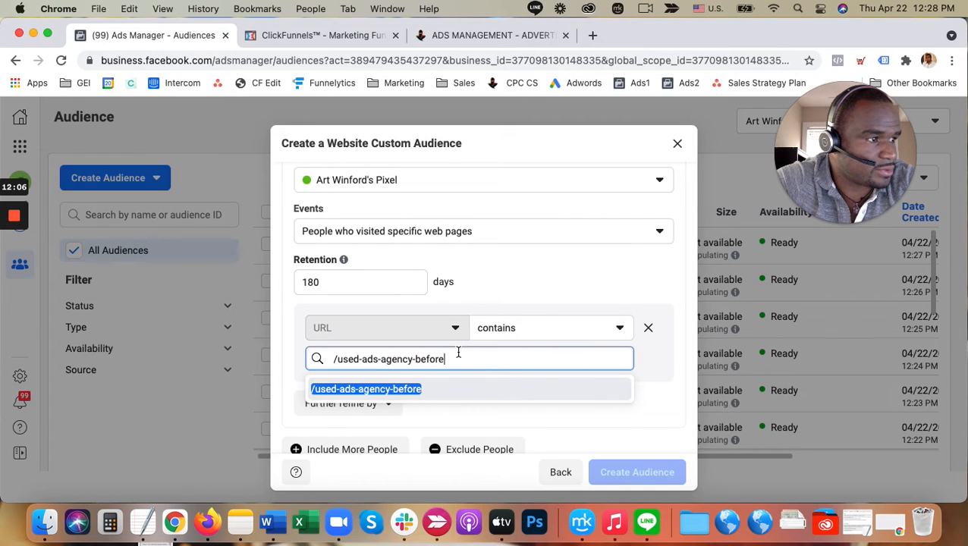
{"action": "left_click", "coordinate": [419, 389]}
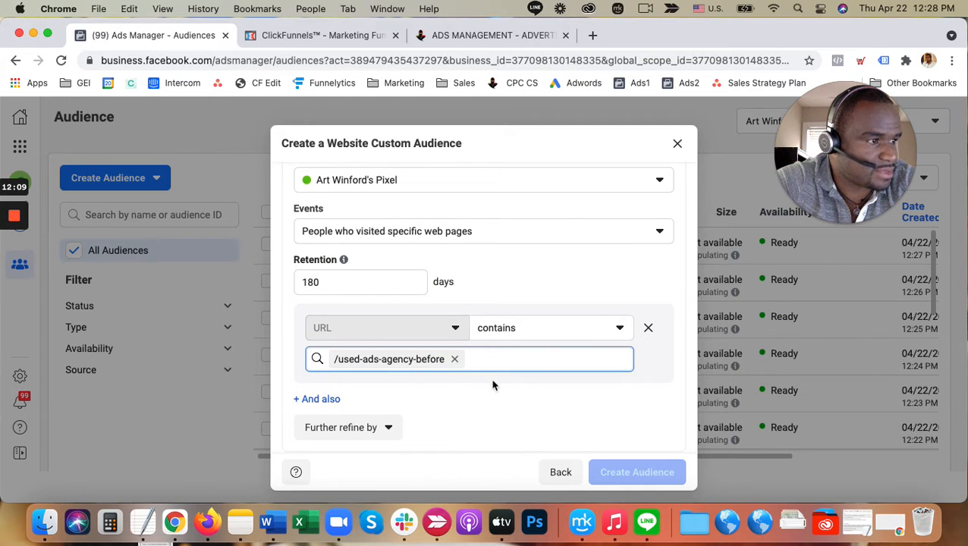
Step: Name the /used-ads-agency-before audience "Booked Appointment Already Visitors 180 Days"
{"action": "scroll", "coordinate": [492, 385], "scroll_direction": "down", "scroll_amount": 5}
{"action": "left_click", "coordinate": [449, 385]}
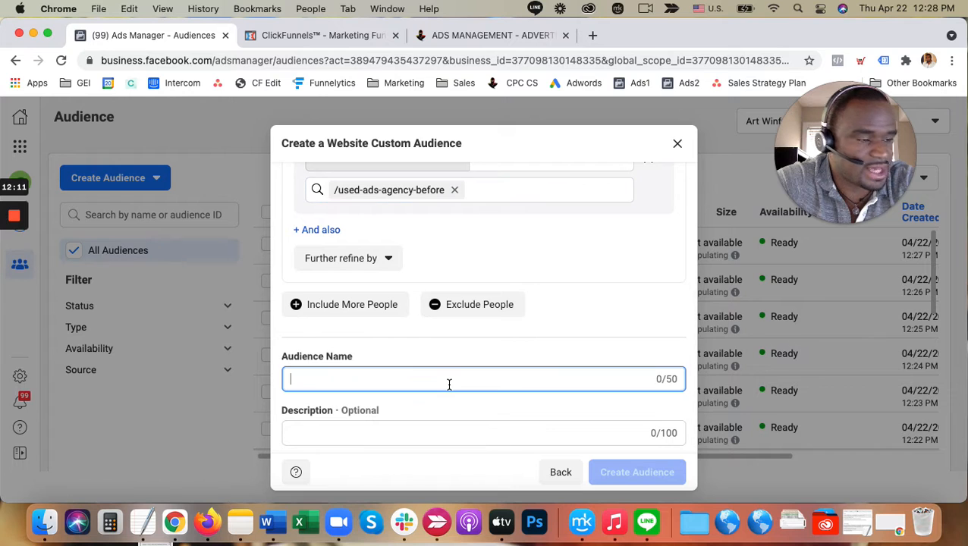
{"action": "type", "text": "Booked Appointment"}
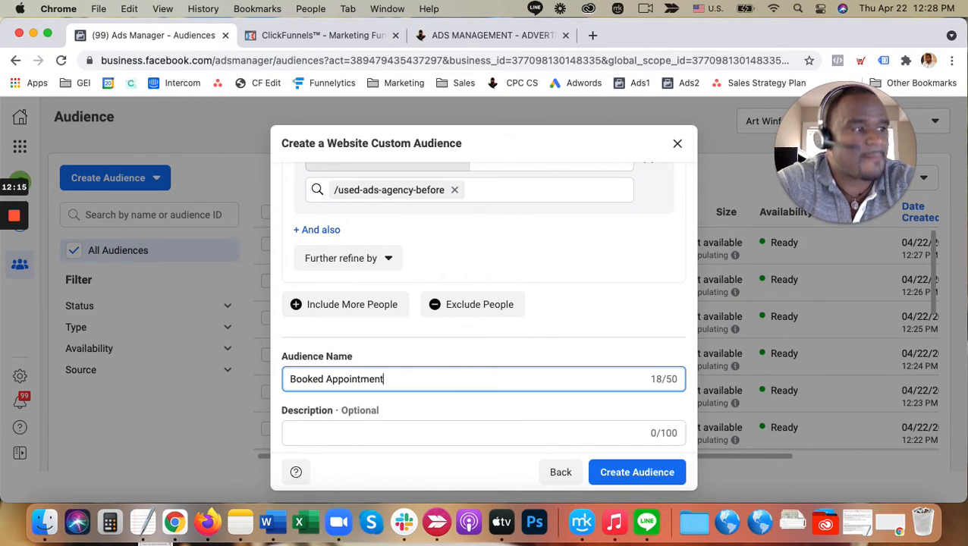
{"action": "type", "text": " Already "}
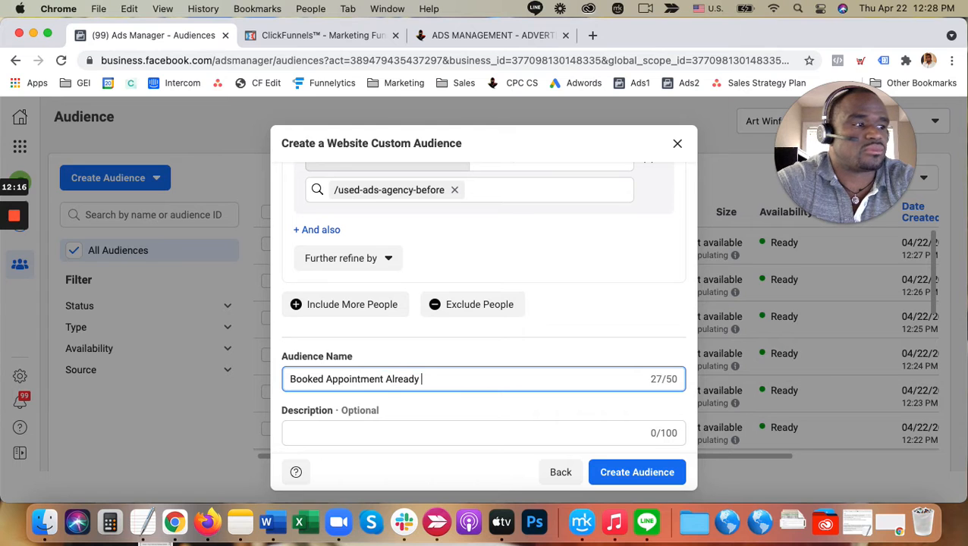
{"action": "type", "text": "Vistiors"}
{"action": "key", "text": "BackSpace"}
{"action": "key", "text": "BackSpace"}
{"action": "key", "text": "BackSpace"}
{"action": "key", "text": "BackSpace"}
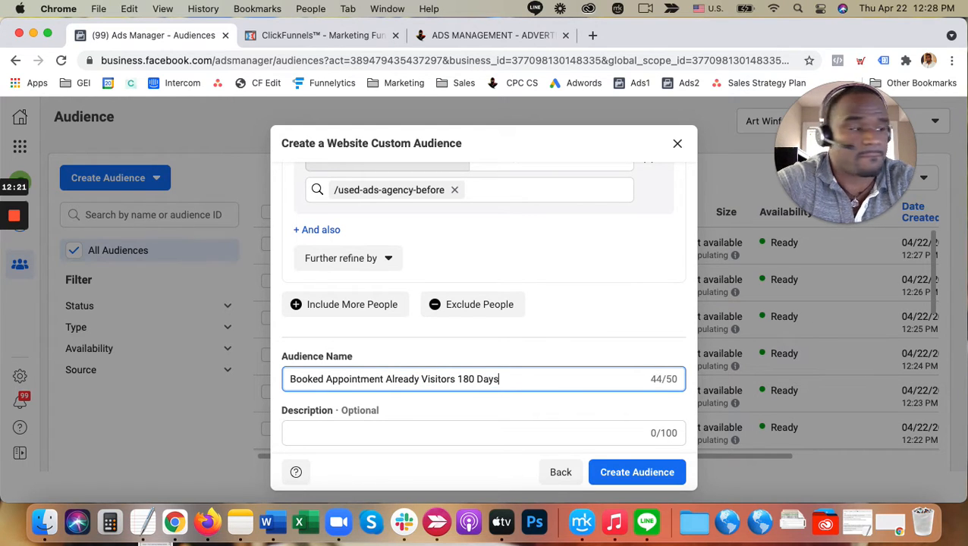
Step: Describe the booked appointment audience as "These people have already booked an appointment.", create it and dismiss the finished dialog
{"action": "scroll", "coordinate": [572, 367], "scroll_direction": "down", "scroll_amount": 1}
{"action": "left_click", "coordinate": [571, 423]}
{"action": "type", "text": "These"}
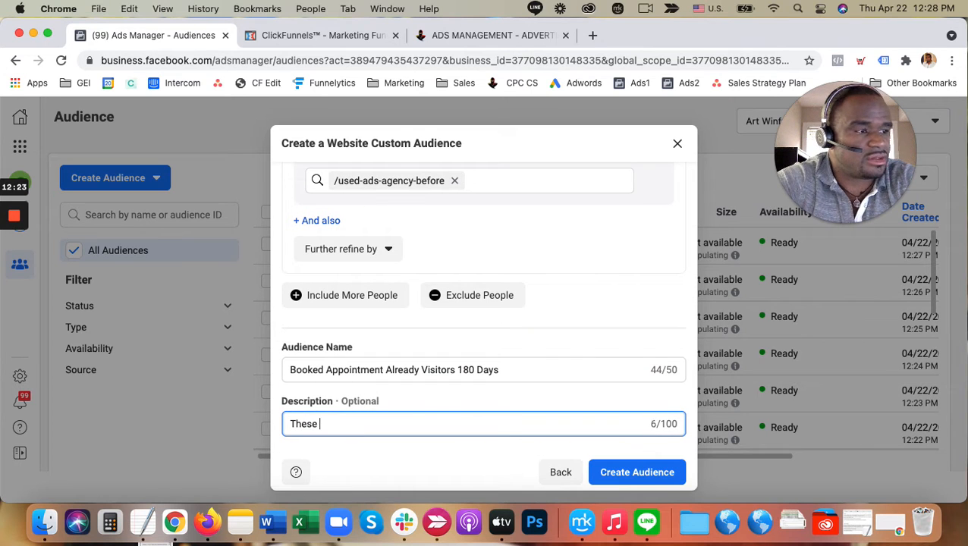
{"action": "type", "text": " people have alrea"}
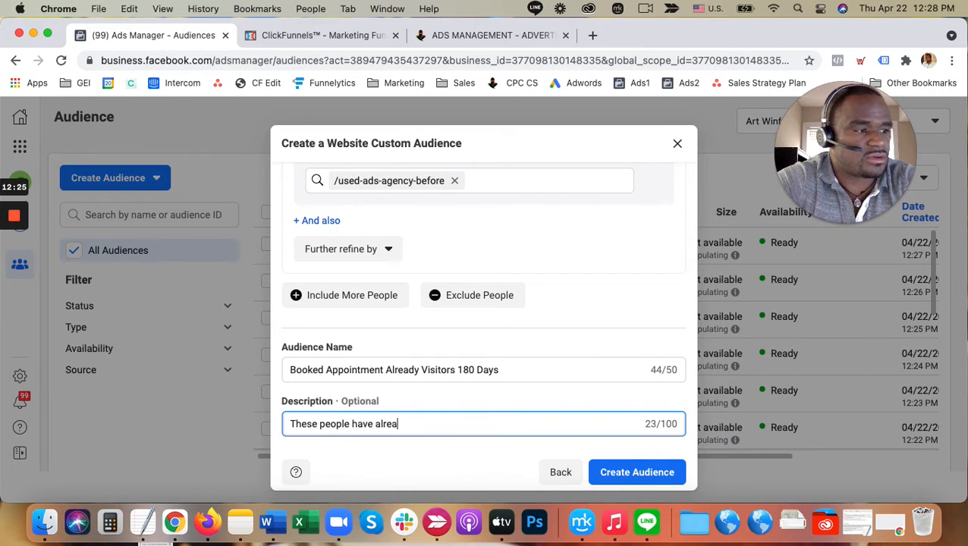
{"action": "type", "text": "yd bo"}
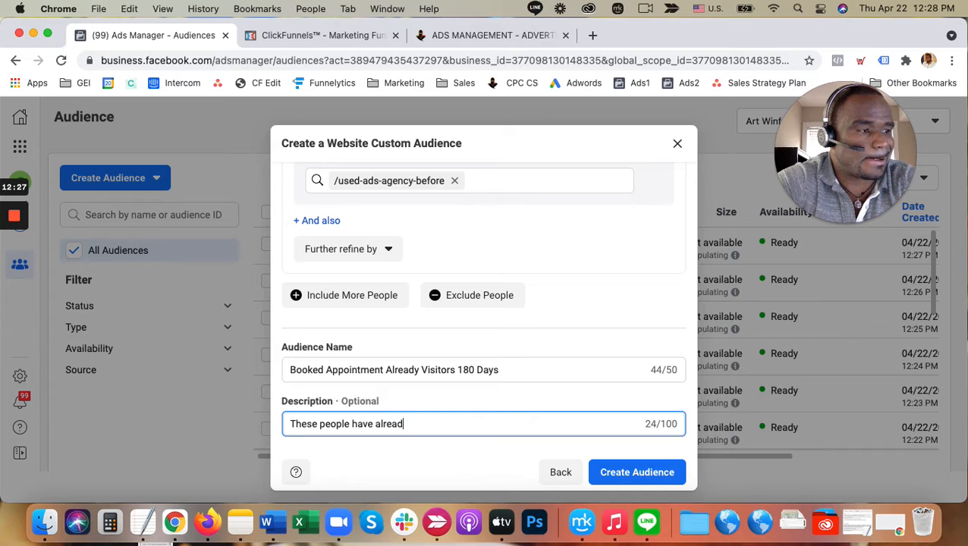
{"action": "type", "text": "oked an appointment."}
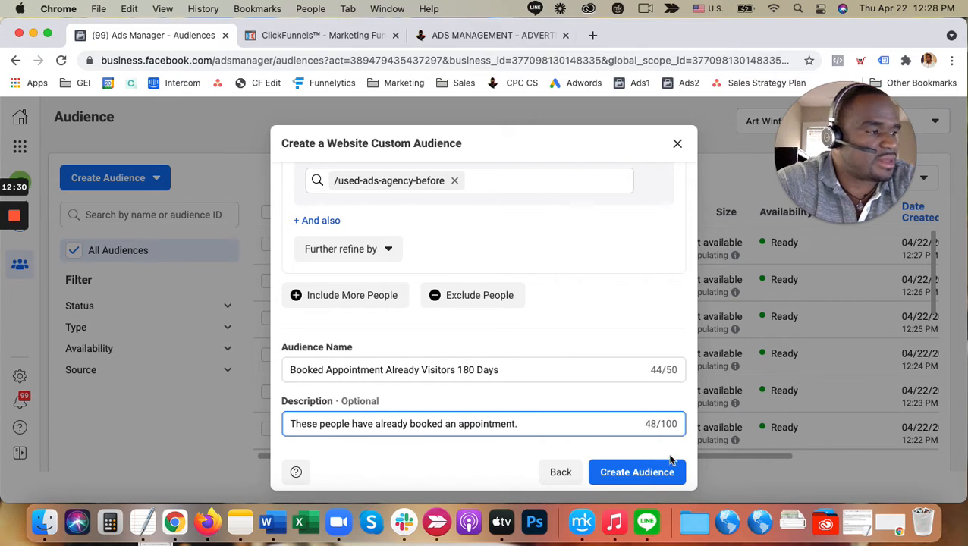
{"action": "left_click", "coordinate": [651, 472]}
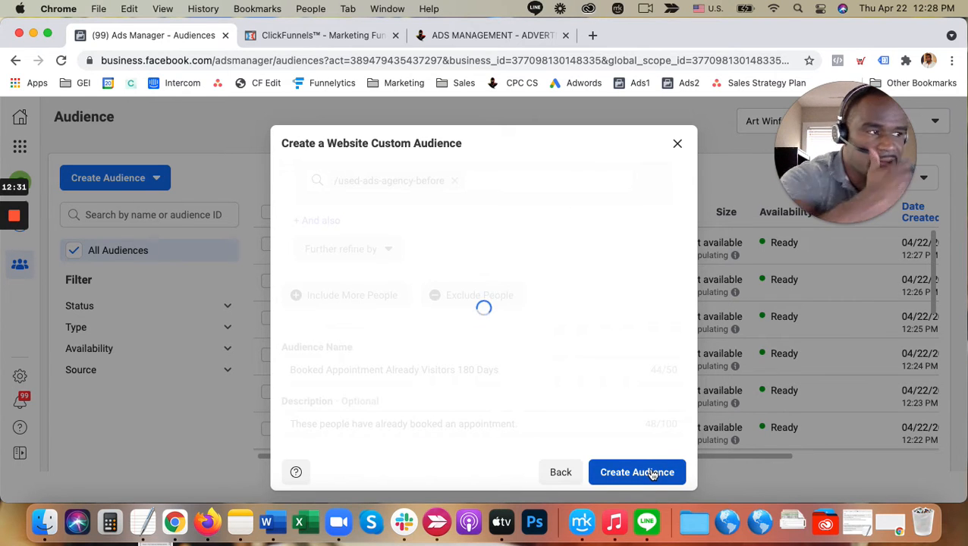
{"action": "left_click", "coordinate": [651, 473]}
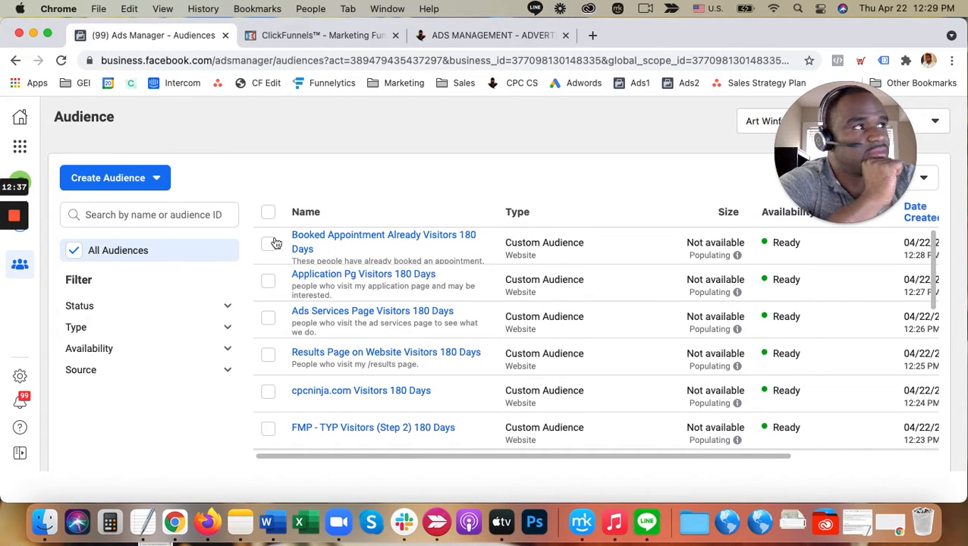
{"action": "left_click", "coordinate": [13, 272]}
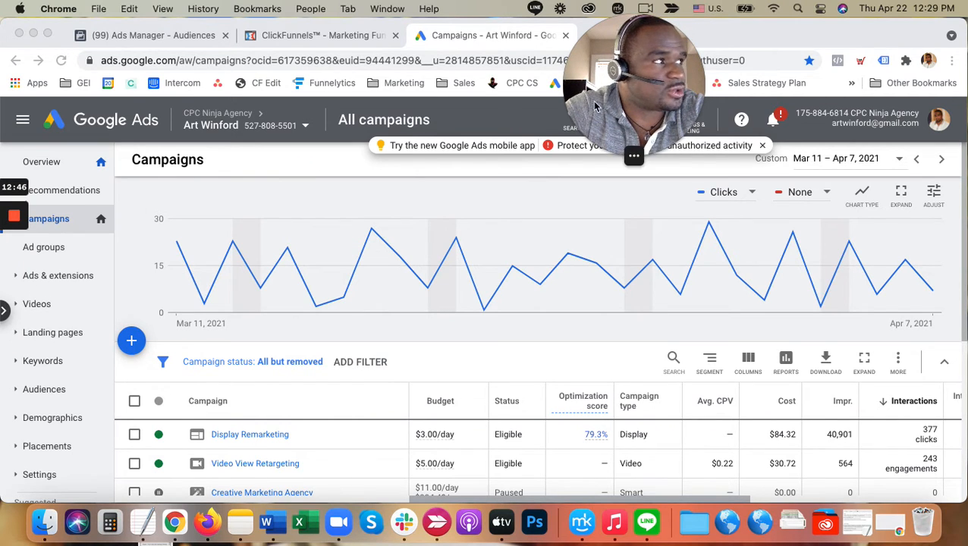
Step: Open the Audience manager in the Google Ads account
{"action": "left_click_drag", "start_coordinate": [628, 110], "coordinate": [877, 283]}
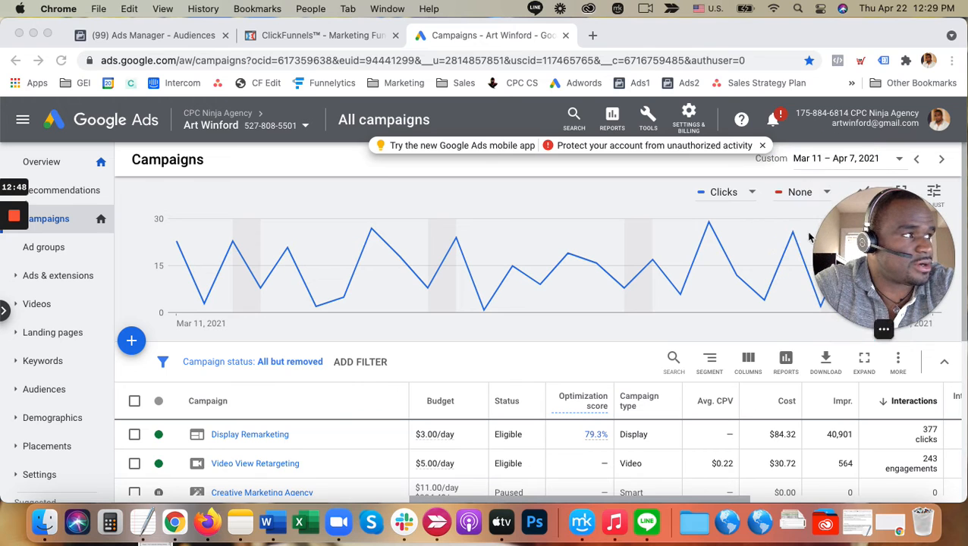
{"action": "left_click", "coordinate": [649, 125]}
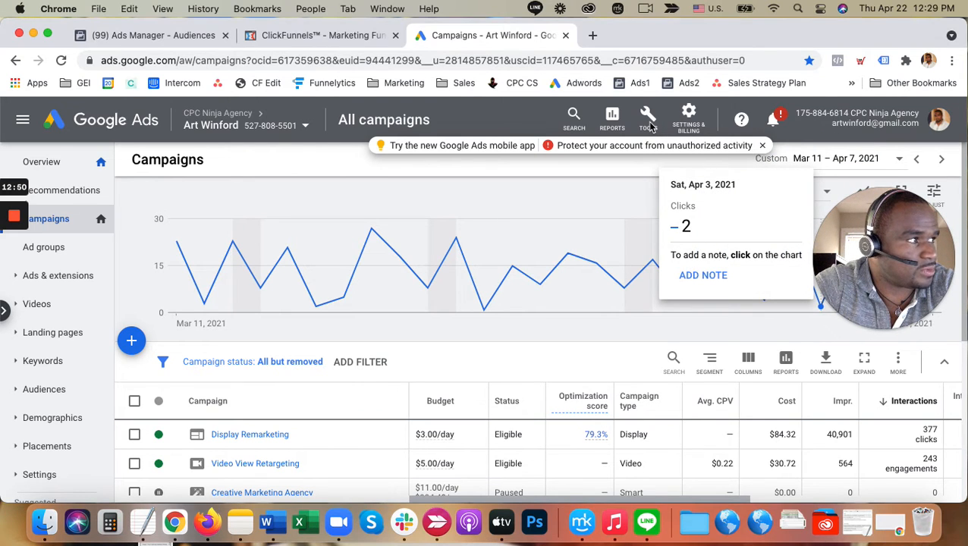
{"action": "left_click", "coordinate": [644, 121]}
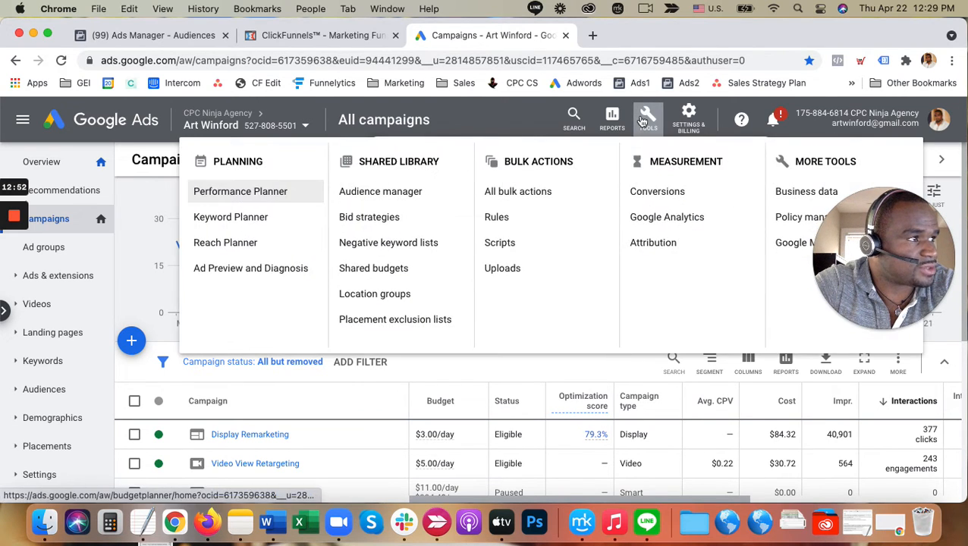
{"action": "left_click", "coordinate": [387, 193]}
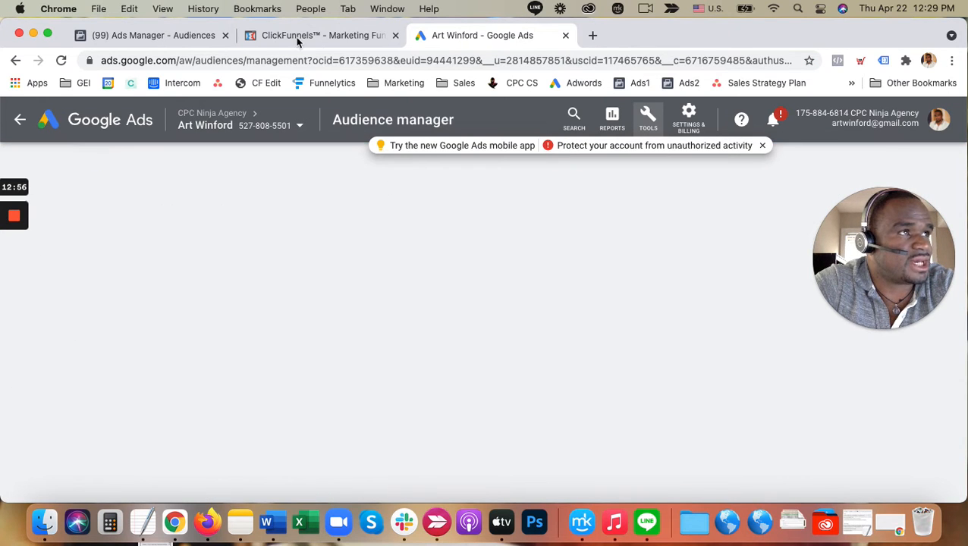
Step: Reorder the browser tabs so Ads Manager sits between ClickFunnels and Google Ads, and dismiss the Google Ads notification banner
{"action": "left_click", "coordinate": [176, 38]}
{"action": "left_click_drag", "start_coordinate": [148, 44], "coordinate": [353, 38]}
{"action": "left_click", "coordinate": [478, 38]}
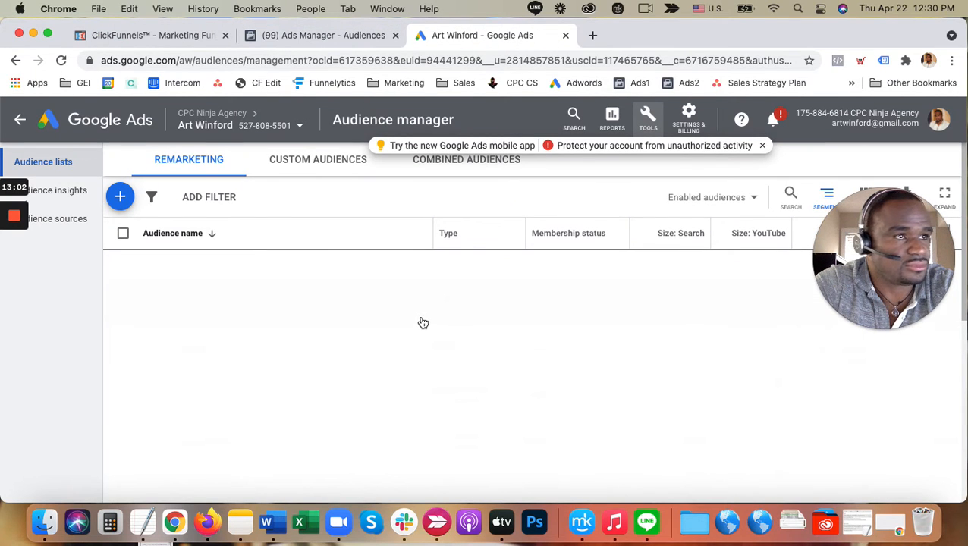
{"action": "left_click", "coordinate": [763, 147]}
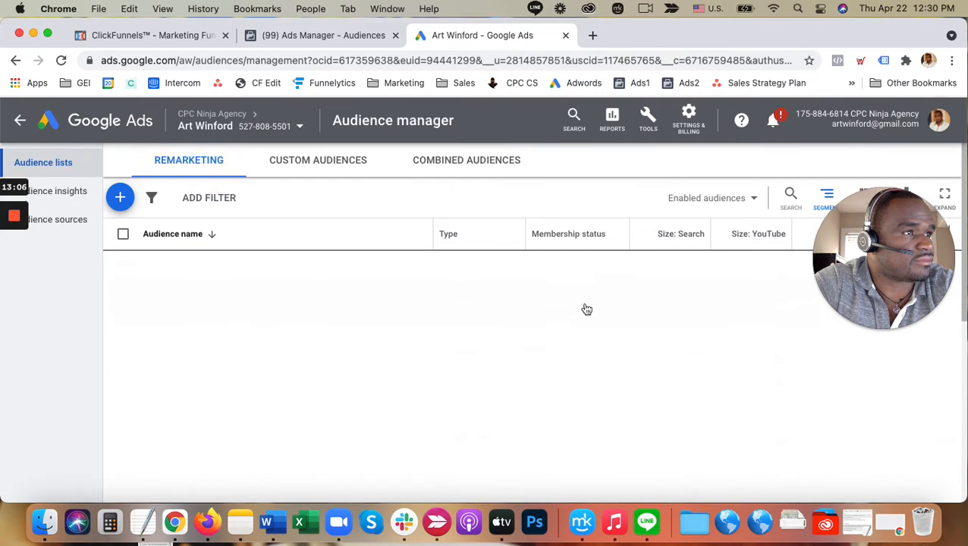
Step: Start a new website visitors remarketing audience and name it "All Traffic", checking the Facebook audience list for reference
{"action": "left_click", "coordinate": [121, 197]}
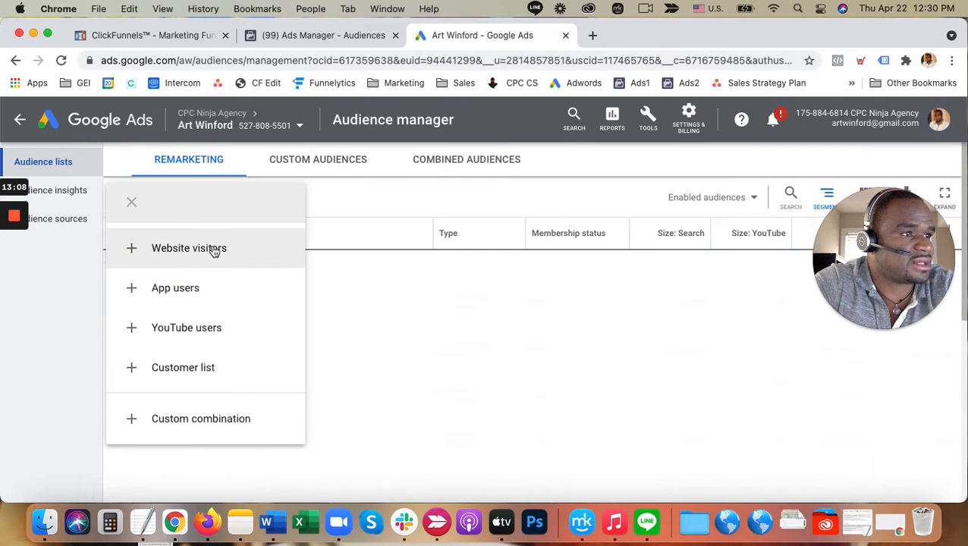
{"action": "left_click", "coordinate": [190, 254]}
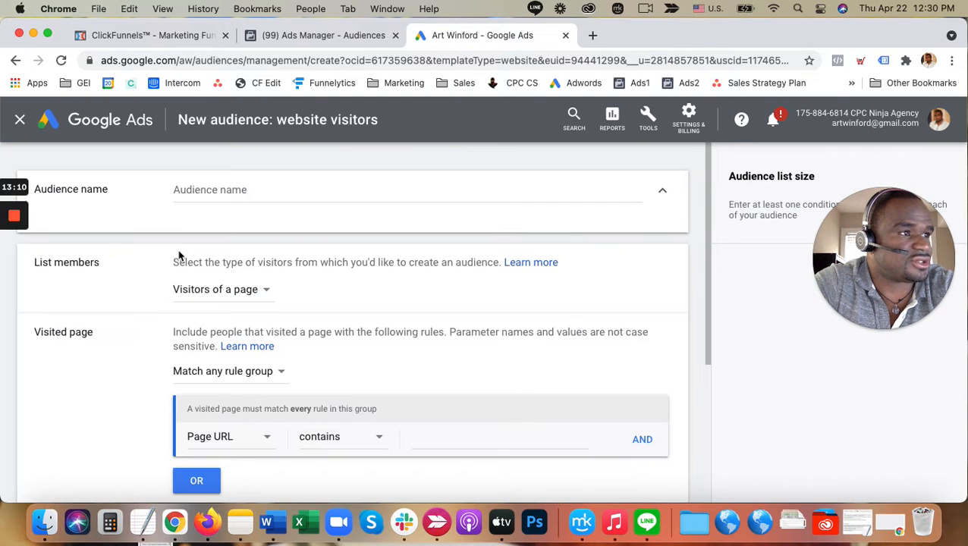
{"action": "left_click", "coordinate": [326, 35]}
{"action": "mouse_move", "coordinate": [376, 284]}
{"action": "scroll", "coordinate": [376, 284], "scroll_direction": "down", "scroll_amount": 5}
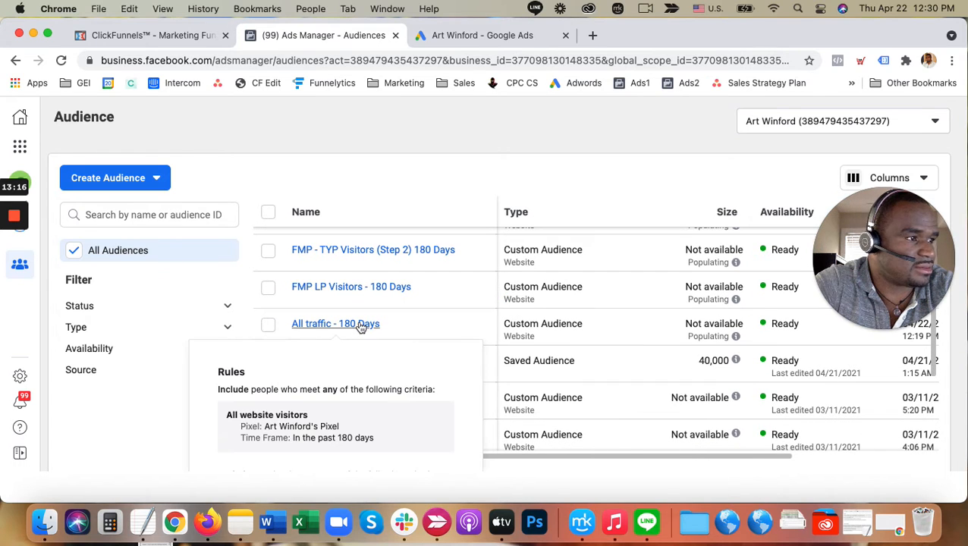
{"action": "left_click", "coordinate": [451, 36]}
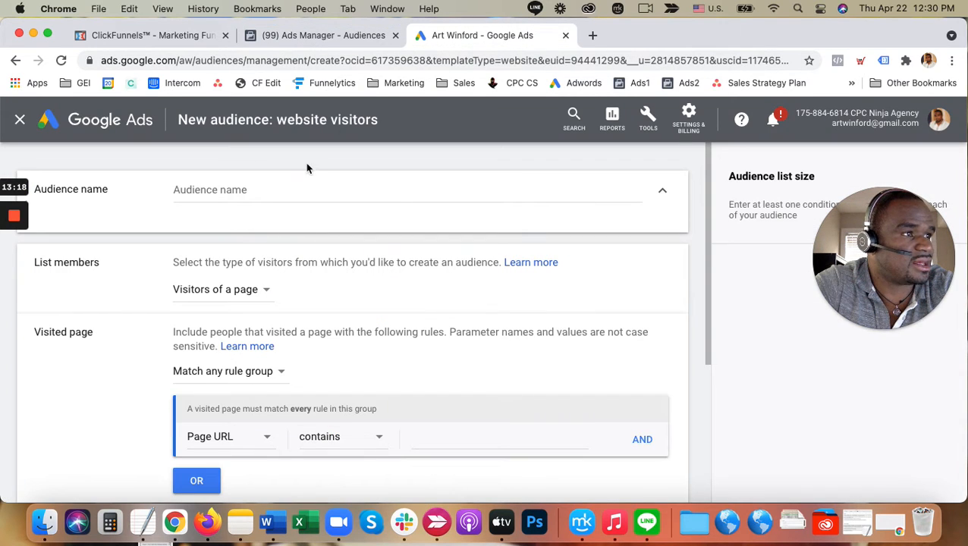
{"action": "left_click", "coordinate": [297, 189]}
{"action": "type", "text": "All Traffic"}
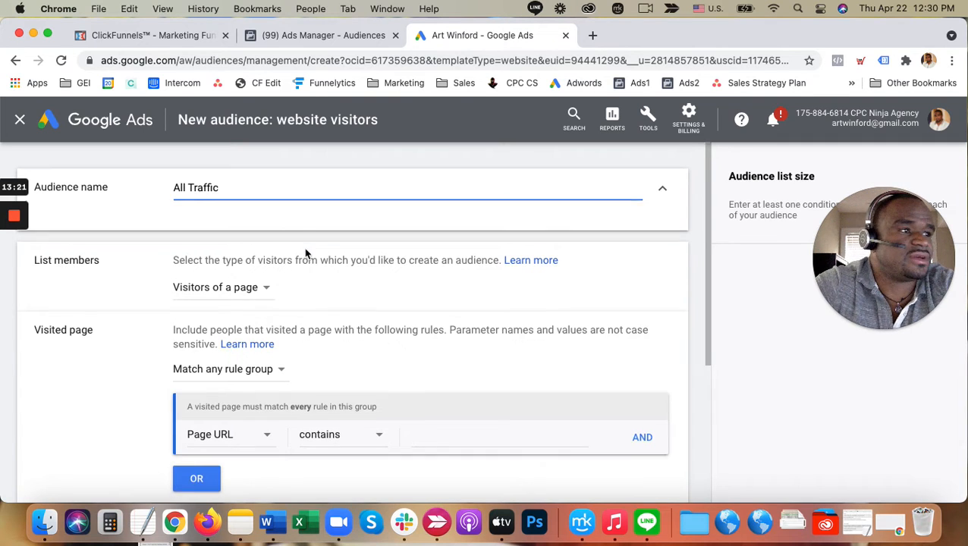
Step: Try a visited-page rule where the Page URL contains "/", keeping Visitors of a page and Match any rule group
{"action": "scroll", "coordinate": [262, 258], "scroll_direction": "down", "scroll_amount": 1}
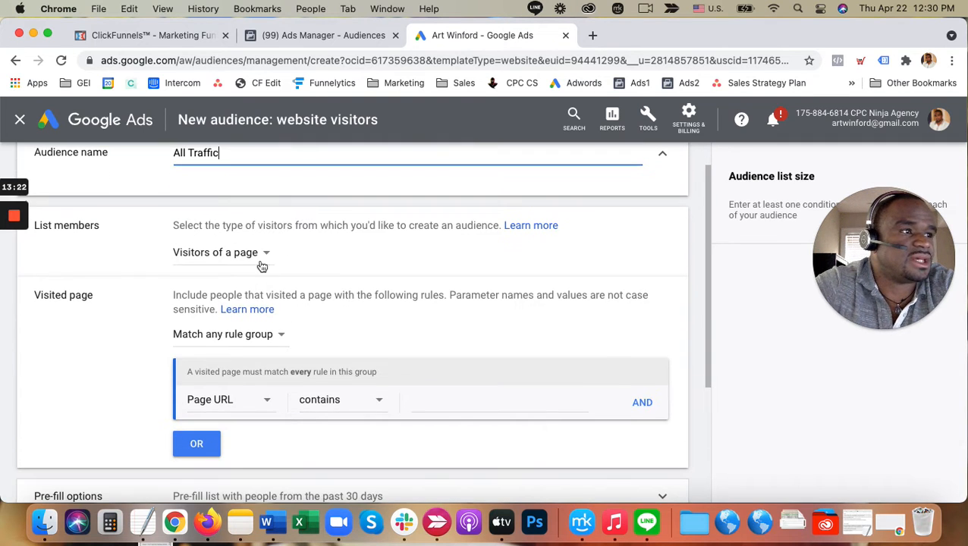
{"action": "left_click", "coordinate": [252, 261]}
{"action": "left_click", "coordinate": [255, 275]}
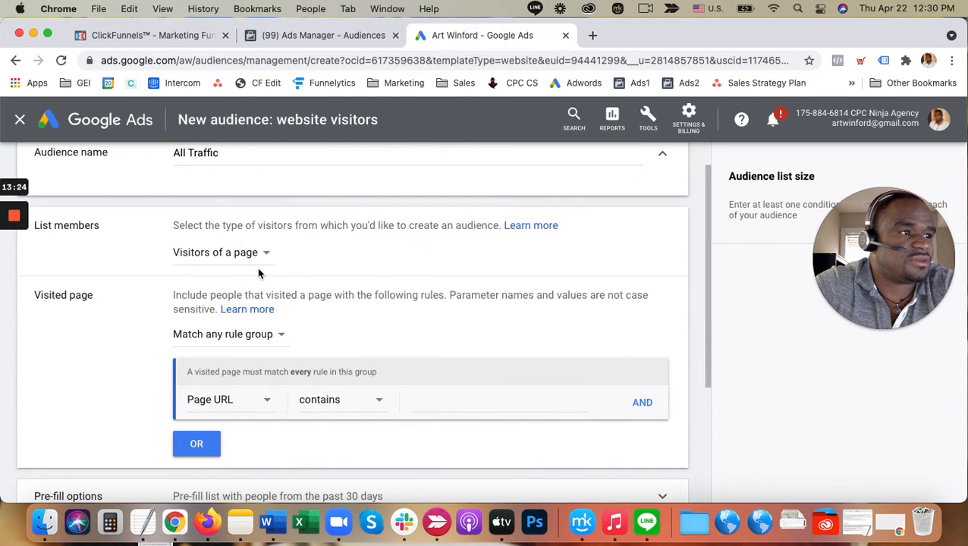
{"action": "scroll", "coordinate": [422, 257], "scroll_direction": "down", "scroll_amount": 3}
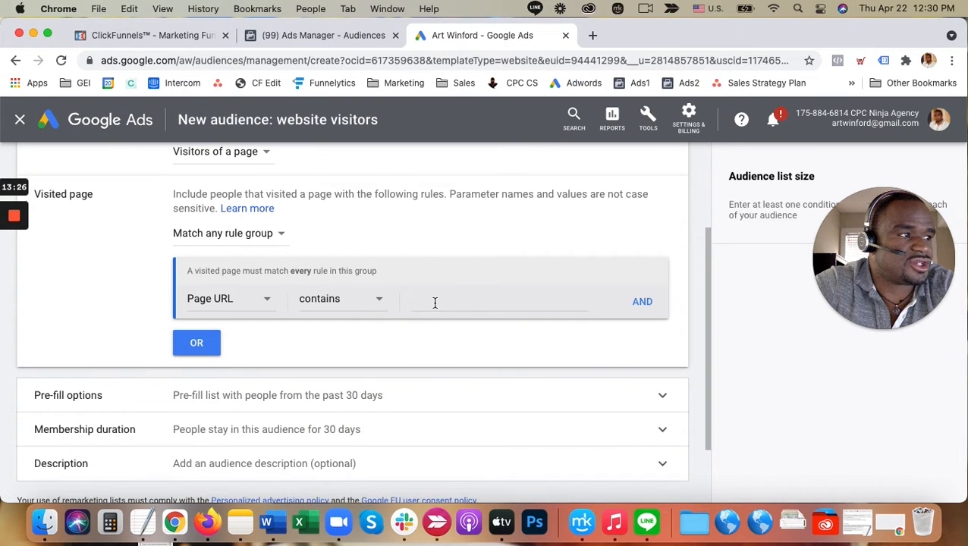
{"action": "left_click", "coordinate": [436, 302]}
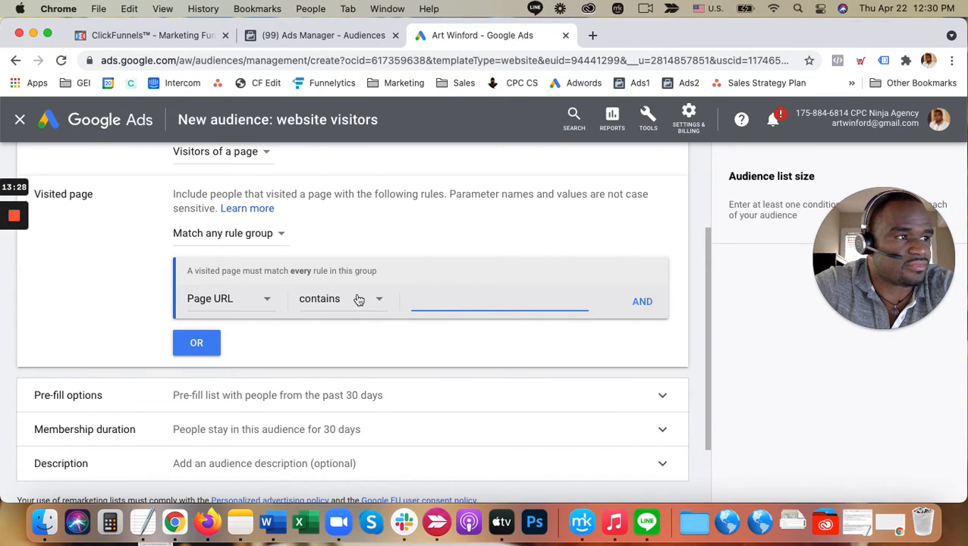
{"action": "left_click", "coordinate": [240, 239]}
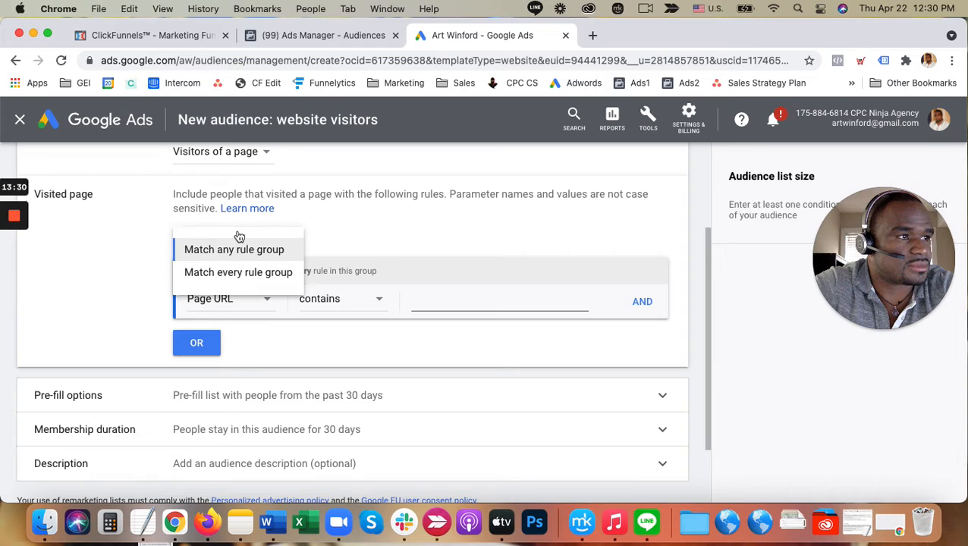
{"action": "scroll", "coordinate": [239, 236], "scroll_direction": "up", "scroll_amount": 4}
{"action": "left_click", "coordinate": [243, 293]}
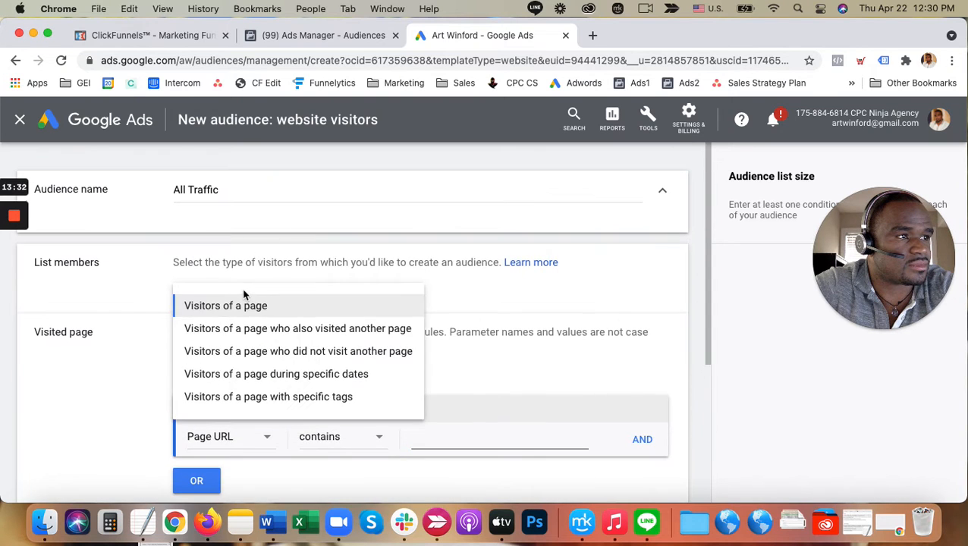
{"action": "left_click", "coordinate": [584, 300]}
{"action": "scroll", "coordinate": [585, 300], "scroll_direction": "down", "scroll_amount": 3}
{"action": "left_click", "coordinate": [447, 325]}
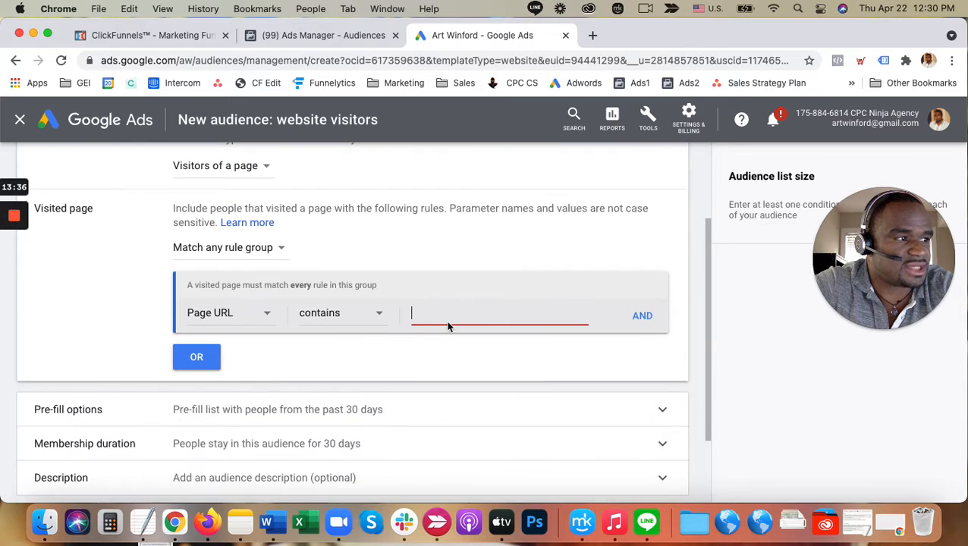
{"action": "type", "text": "/"}
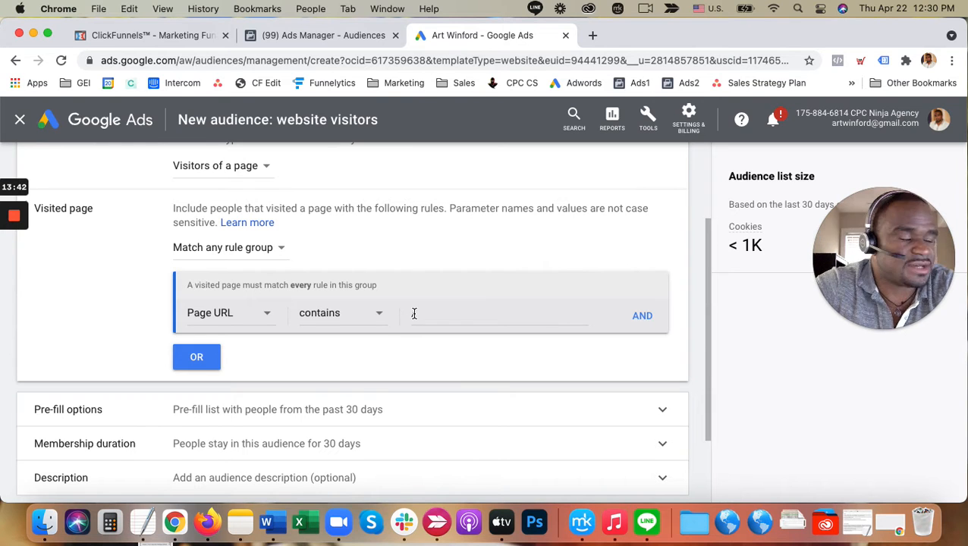
Step: Review the audience's pre-fill options without changing them, and set the membership duration to 540 days
{"action": "scroll", "coordinate": [342, 365], "scroll_direction": "down", "scroll_amount": 2}
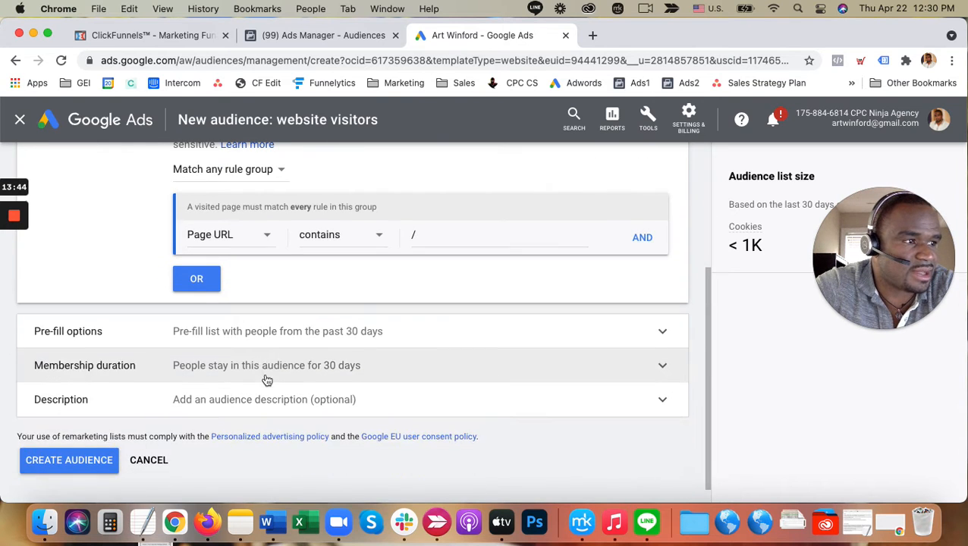
{"action": "left_click", "coordinate": [270, 334]}
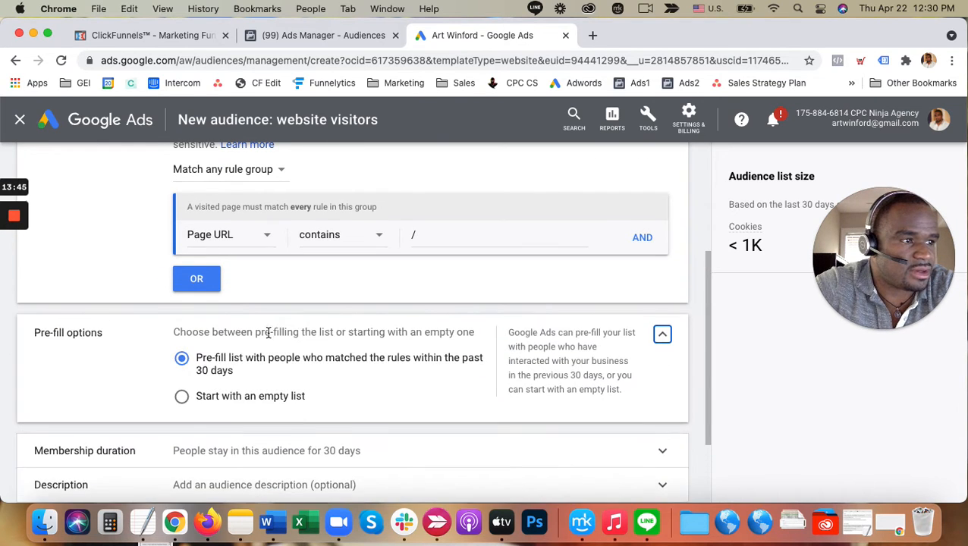
{"action": "left_click", "coordinate": [663, 335]}
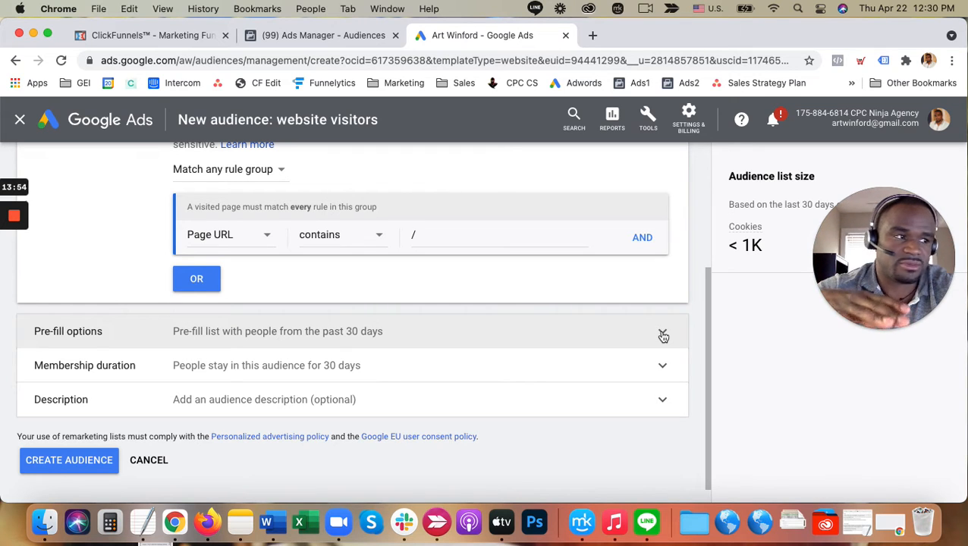
{"action": "scroll", "coordinate": [561, 340], "scroll_direction": "down", "scroll_amount": 1}
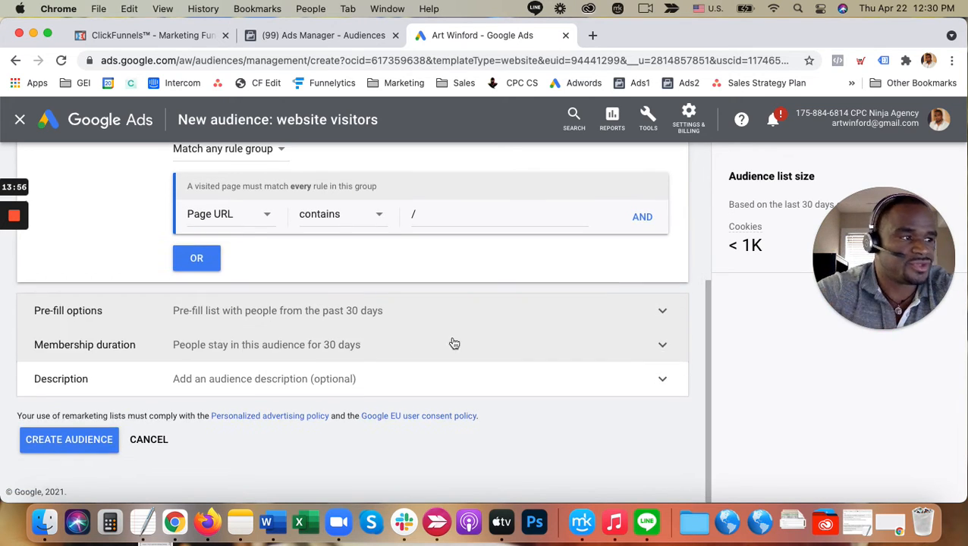
{"action": "left_click", "coordinate": [362, 348]}
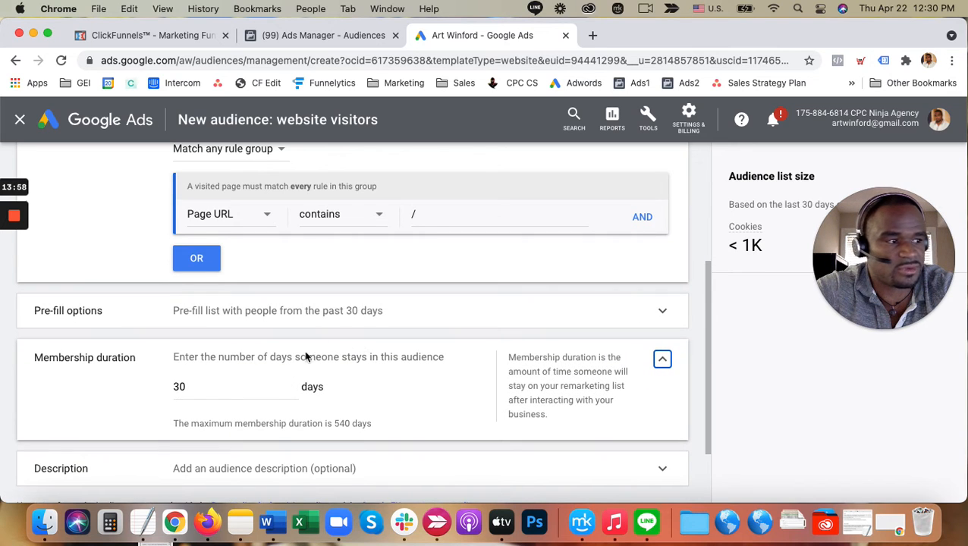
{"action": "left_click_drag", "start_coordinate": [335, 425], "coordinate": [345, 424]}
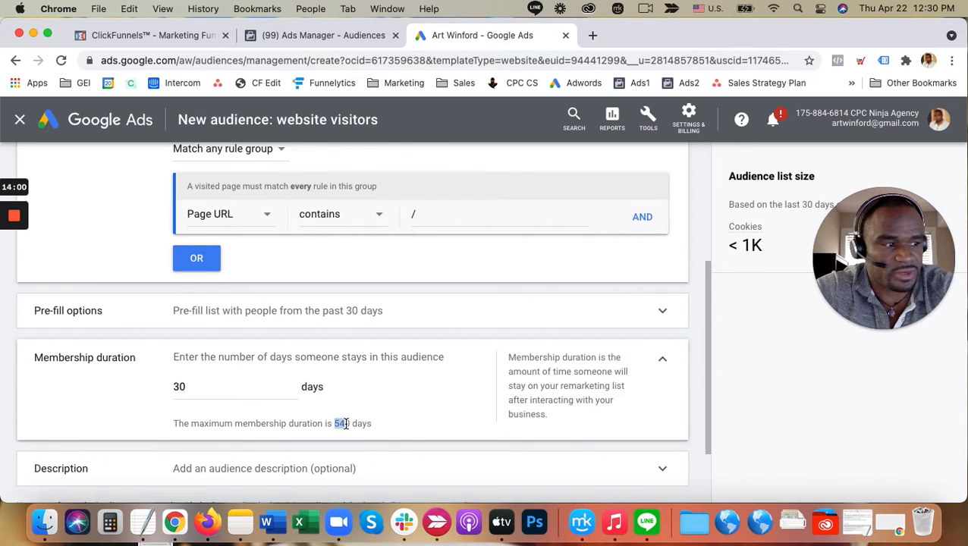
{"action": "double_click", "coordinate": [217, 387]}
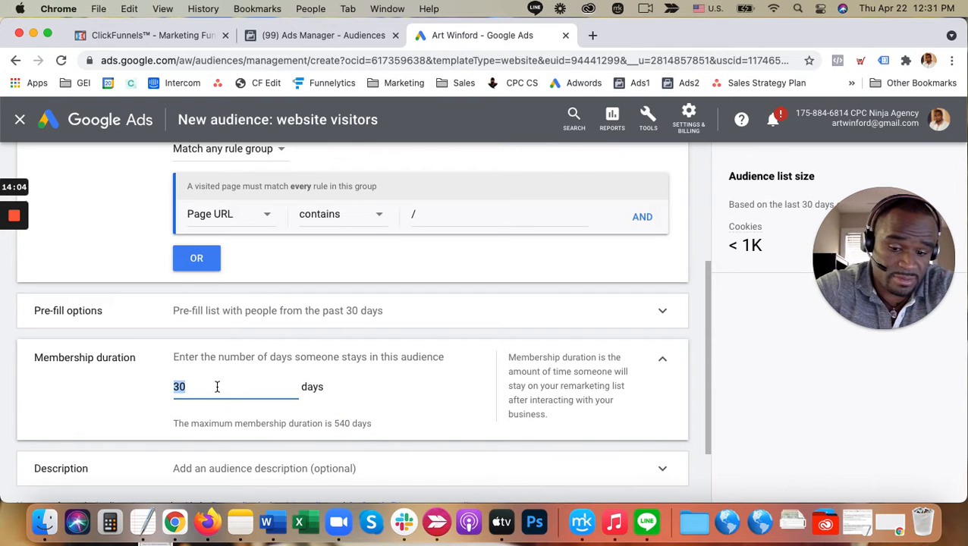
{"action": "type", "text": "540"}
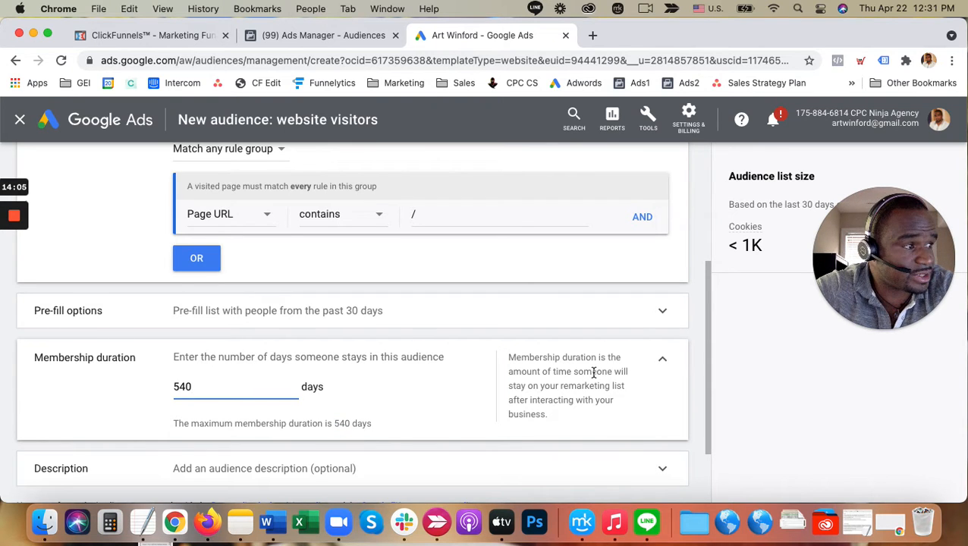
{"action": "left_click", "coordinate": [664, 361]}
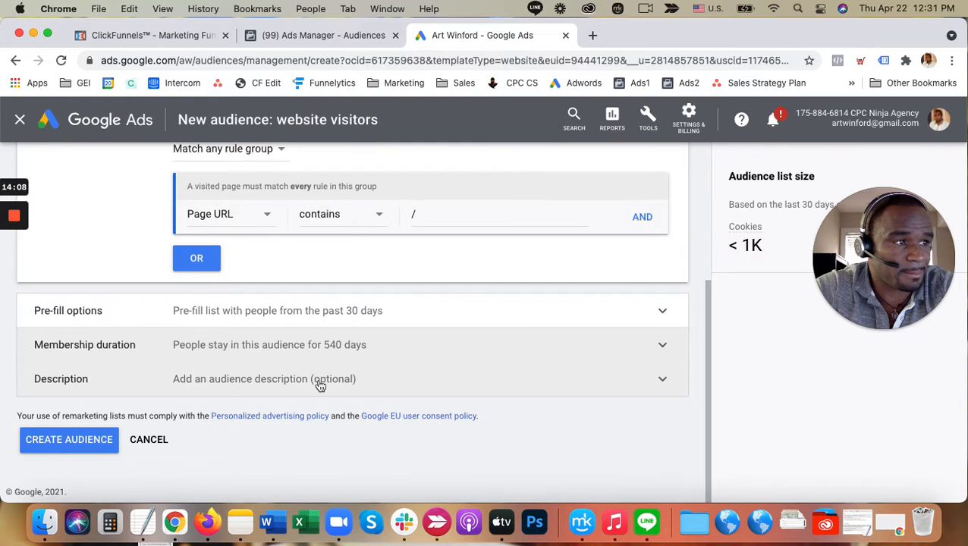
Step: Clear the value of the audience's Page URL contains rule
{"action": "scroll", "coordinate": [320, 387], "scroll_direction": "up", "scroll_amount": 6}
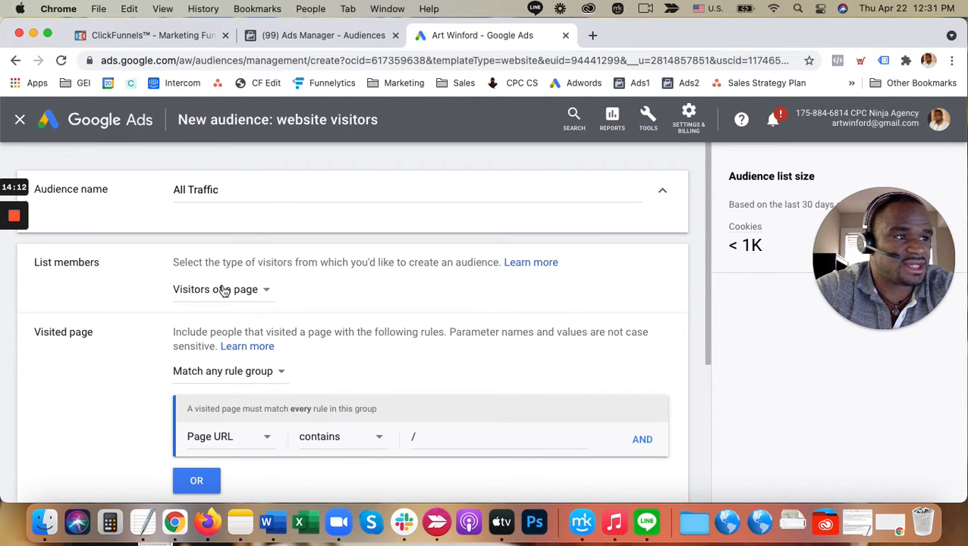
{"action": "scroll", "coordinate": [463, 302], "scroll_direction": "down", "scroll_amount": 3}
{"action": "left_click", "coordinate": [439, 324]}
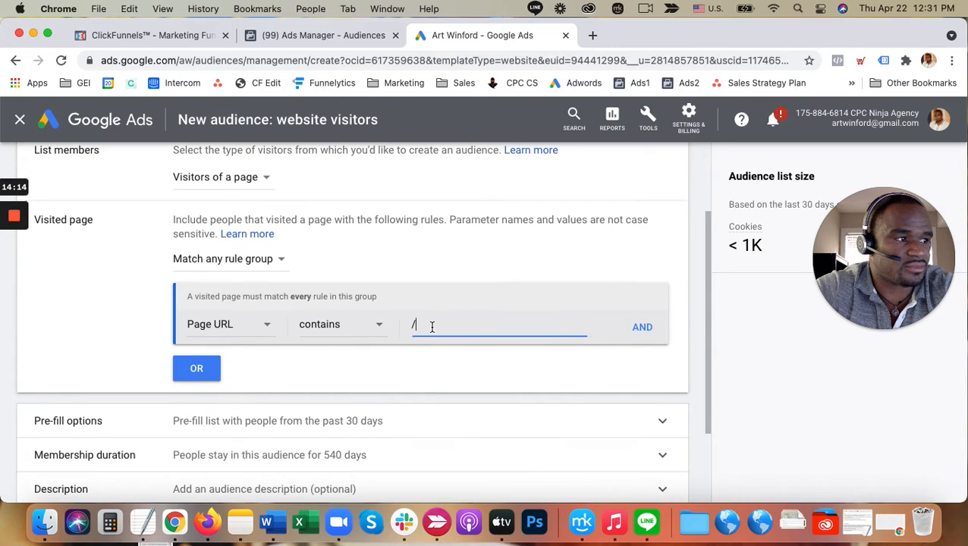
{"action": "key", "text": "BackSpace"}
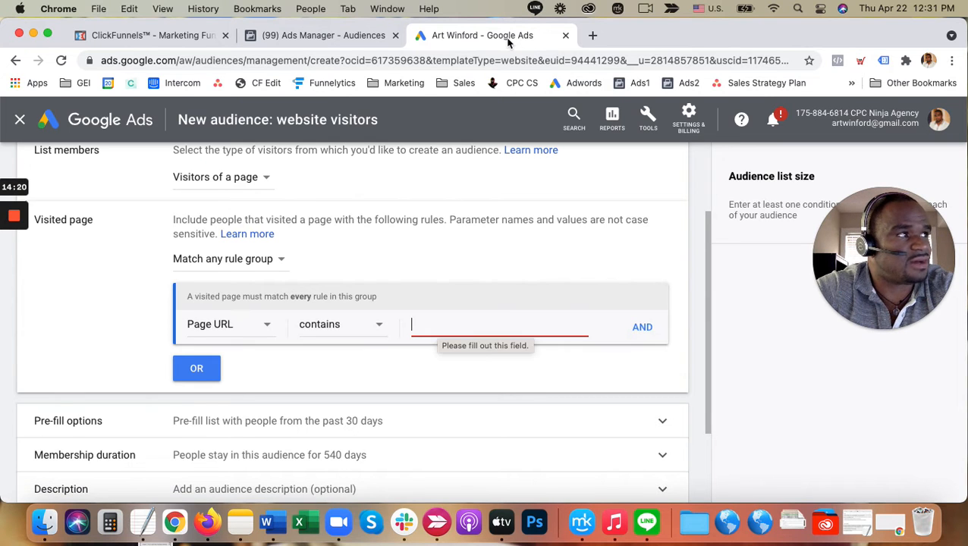
Step: Open cpcninja.com in a new browser tab, examine its full address, and return to the Google Ads audience form
{"action": "left_click", "coordinate": [593, 36]}
{"action": "type", "text": "cpc"}
{"action": "key", "text": "Return"}
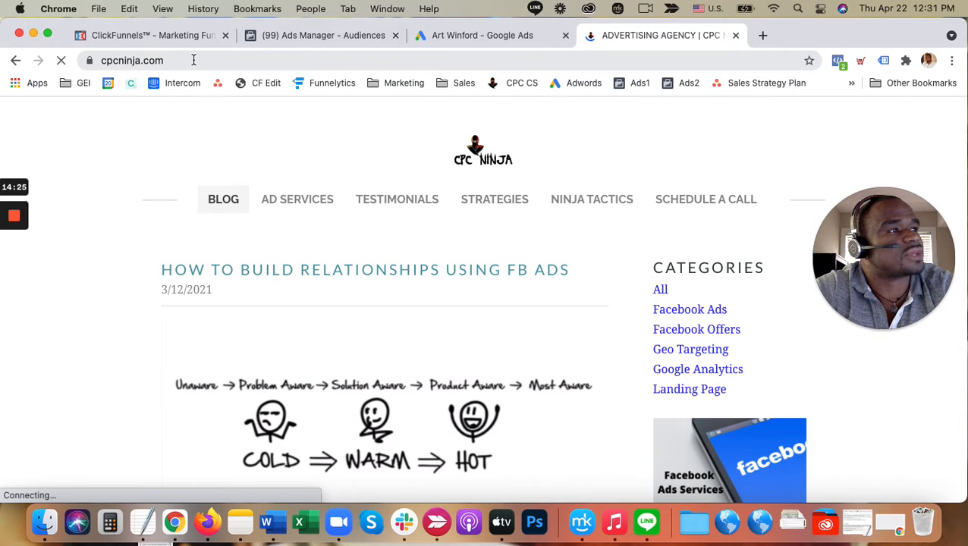
{"action": "left_click_drag", "start_coordinate": [140, 61], "coordinate": [163, 61]}
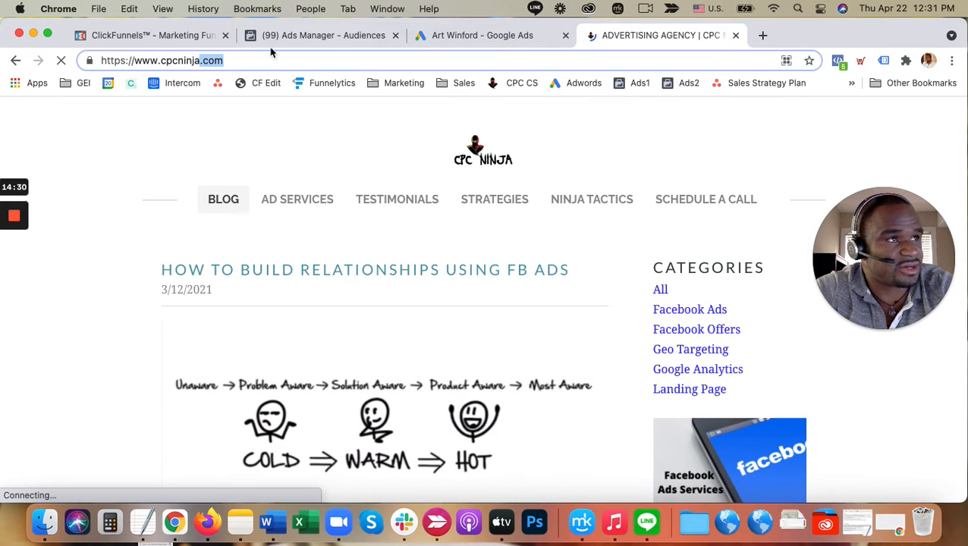
{"action": "left_click", "coordinate": [135, 63]}
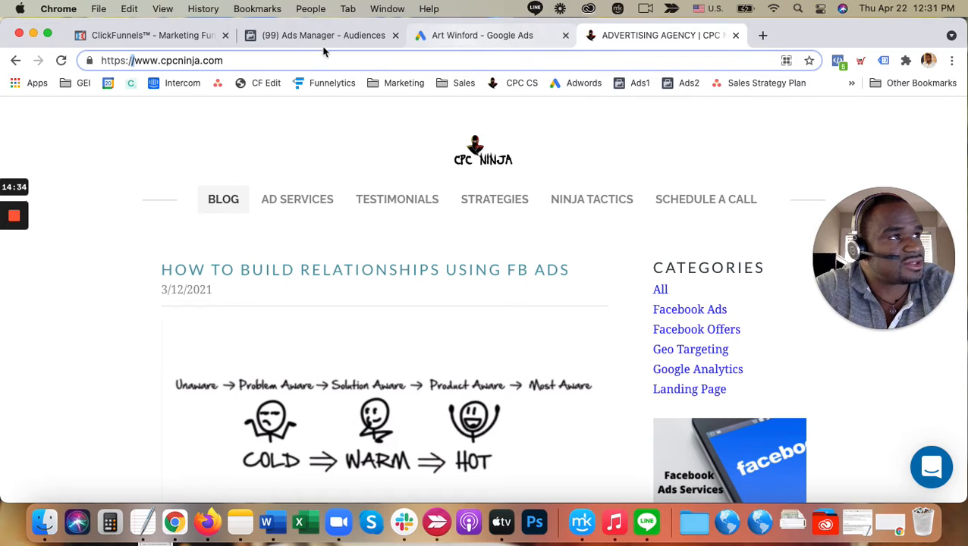
{"action": "left_click", "coordinate": [486, 38]}
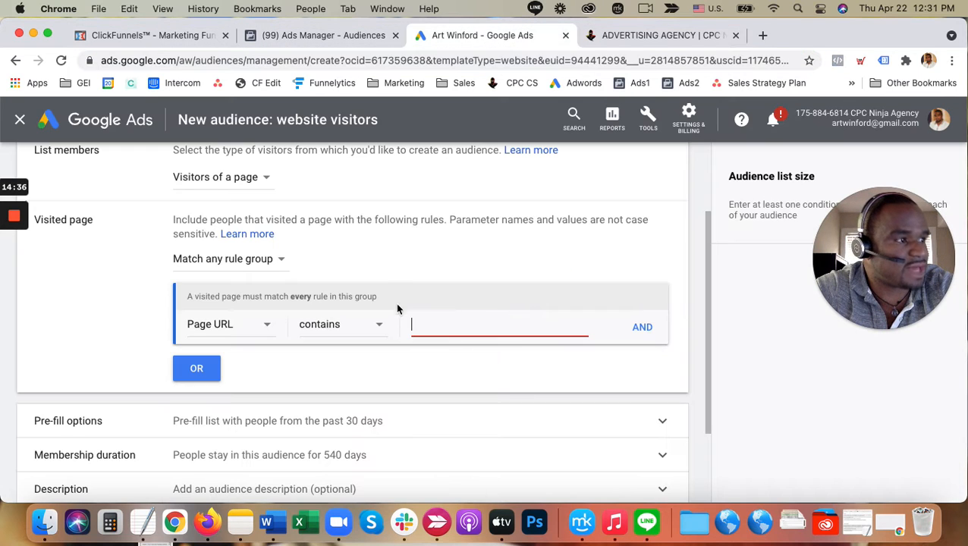
Step: Define the visited-page rules as Page URL contains "/" or, in a second rule group, Page URL contains ".com"
{"action": "type", "text": "/"}
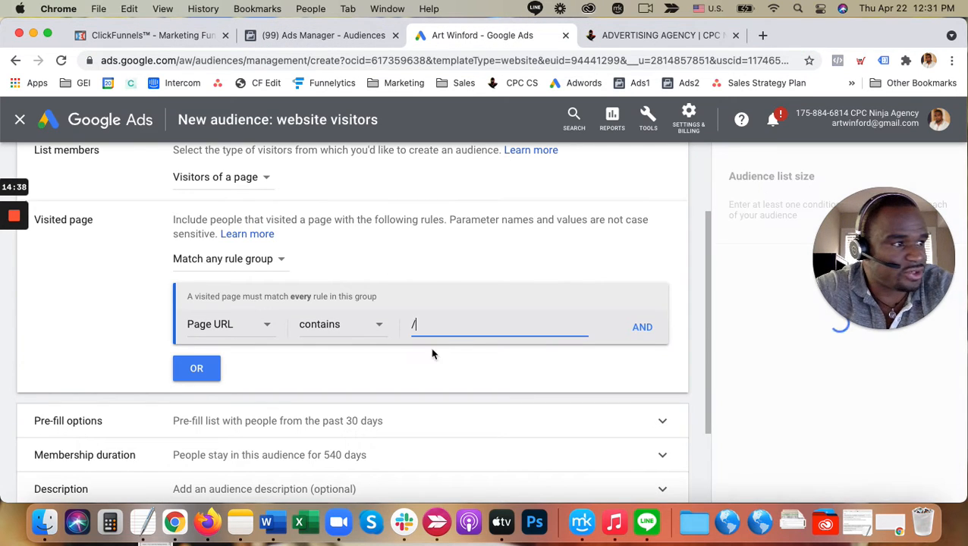
{"action": "left_click", "coordinate": [201, 369]}
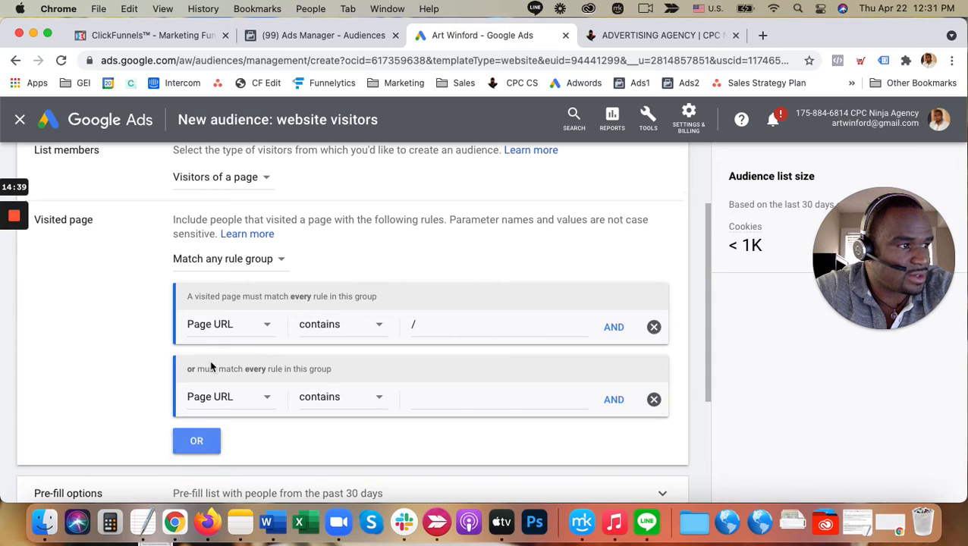
{"action": "left_click", "coordinate": [441, 399]}
{"action": "type", "text": ".com"}
{"action": "left_click", "coordinate": [369, 445]}
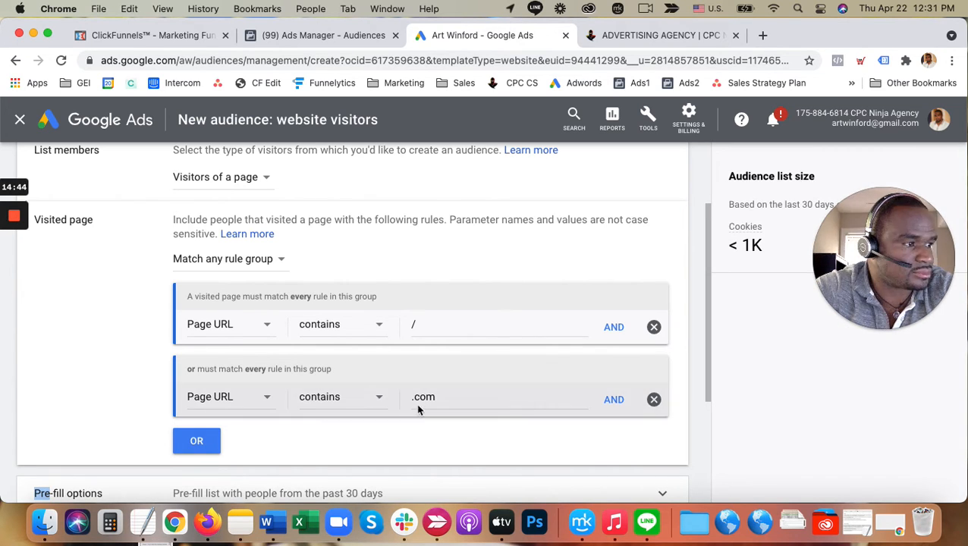
Step: Create the All Traffic audience and start another new remarketing audience for website visitors
{"action": "scroll", "coordinate": [277, 422], "scroll_direction": "down", "scroll_amount": 3}
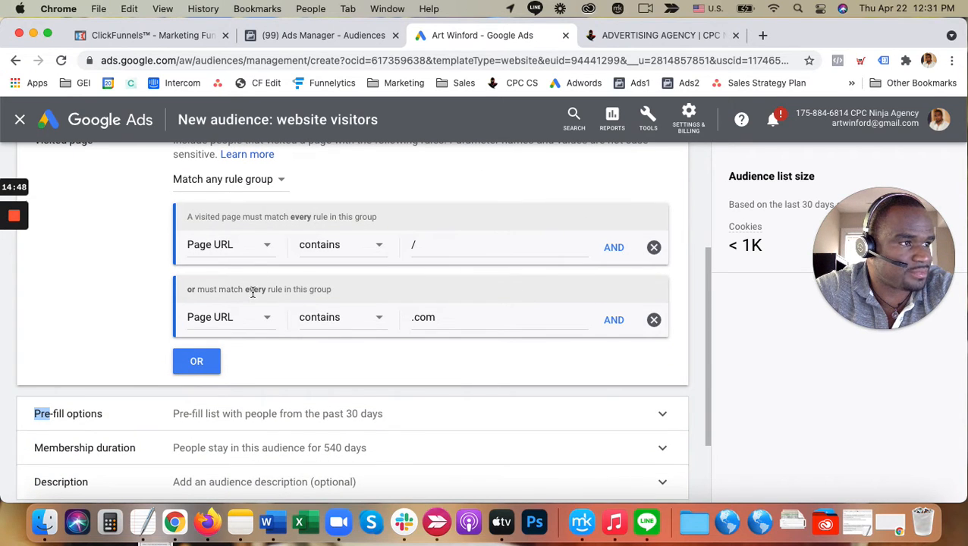
{"action": "scroll", "coordinate": [417, 370], "scroll_direction": "down", "scroll_amount": 3}
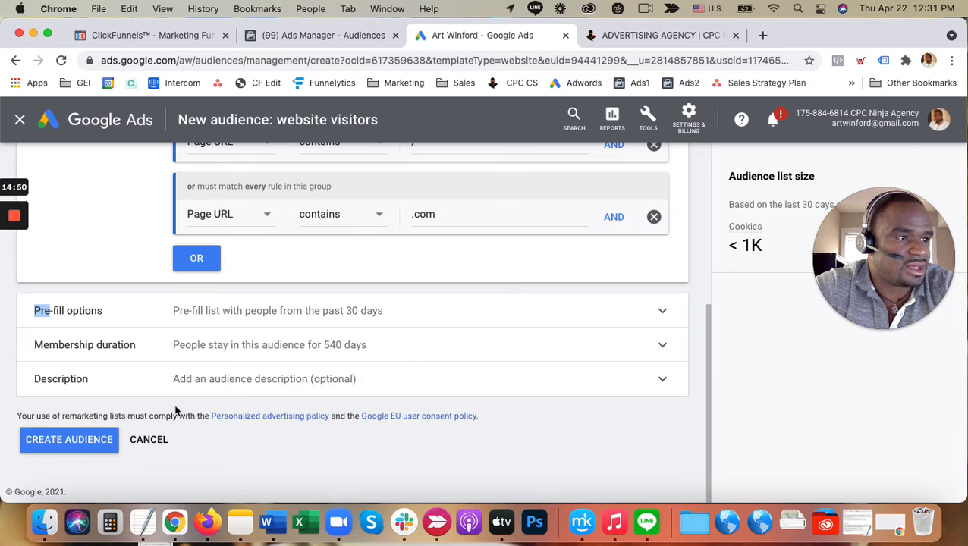
{"action": "left_click", "coordinate": [64, 439]}
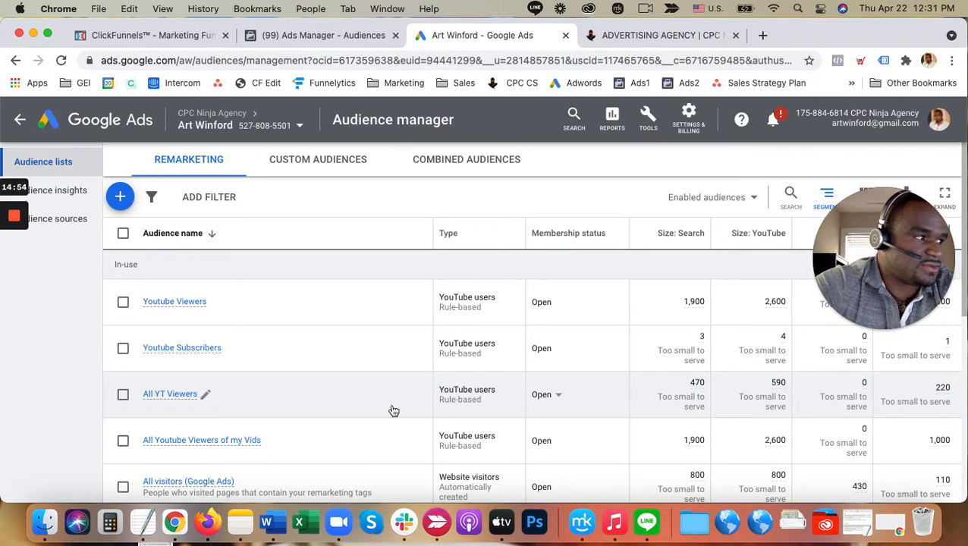
{"action": "left_click", "coordinate": [119, 196]}
{"action": "left_click", "coordinate": [205, 255]}
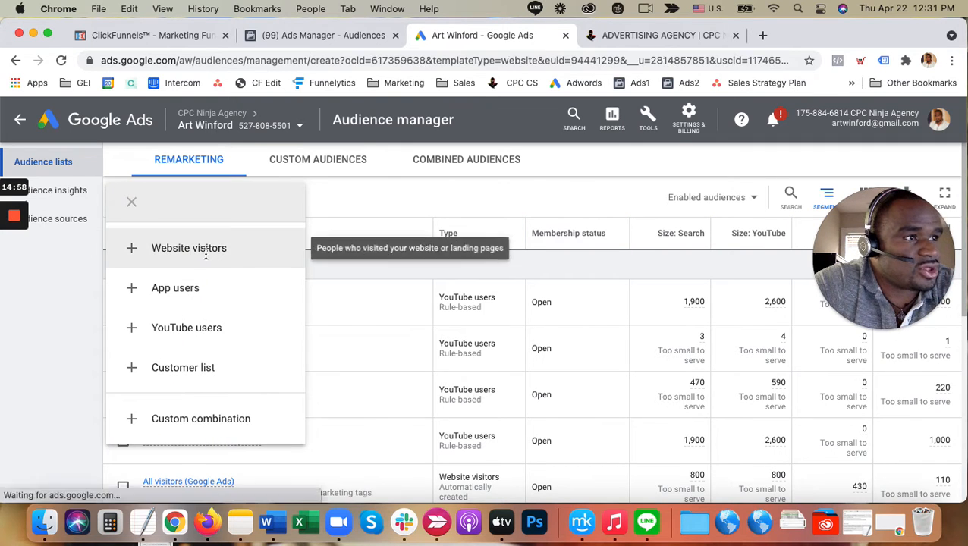
Step: In Facebook Ads Manager, open the FMP LP Visitors - 180 Days audience and copy its URL parameter /squeeze-page22391877
{"action": "left_click", "coordinate": [341, 42]}
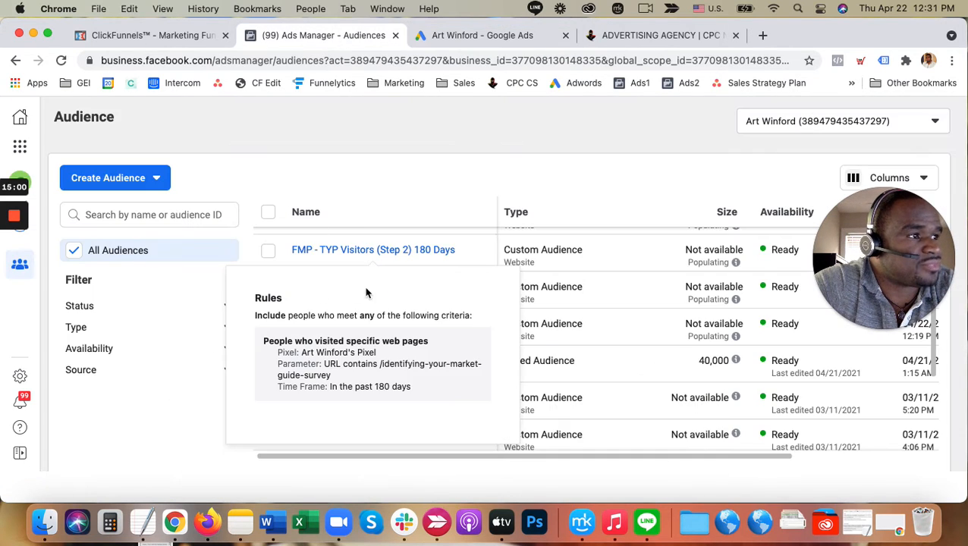
{"action": "scroll", "coordinate": [605, 347], "scroll_direction": "up", "scroll_amount": 5}
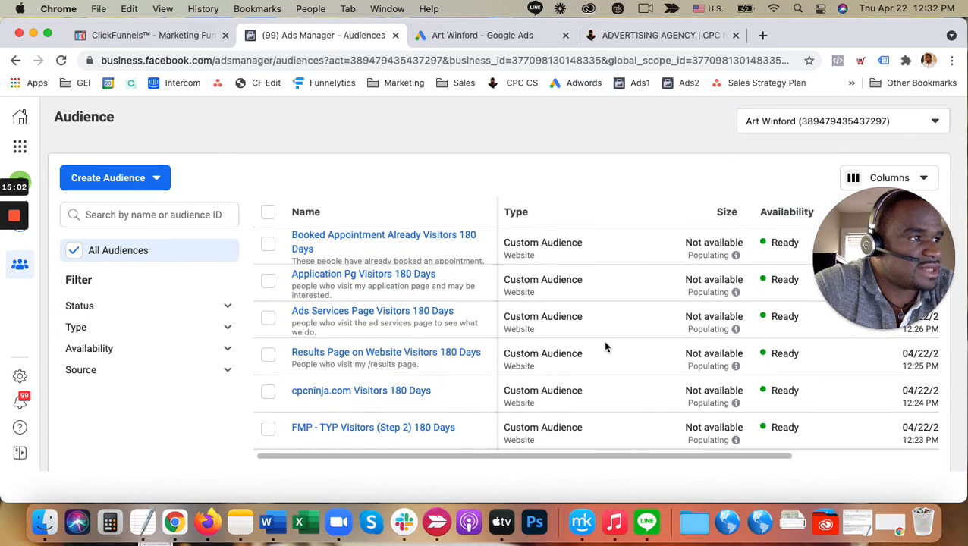
{"action": "scroll", "coordinate": [546, 349], "scroll_direction": "down", "scroll_amount": 10}
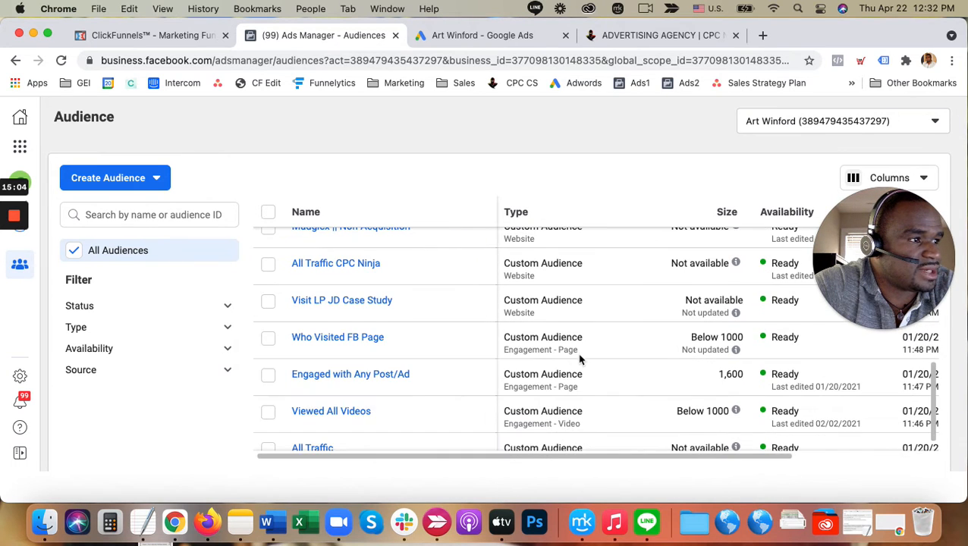
{"action": "scroll", "coordinate": [565, 368], "scroll_direction": "left", "scroll_amount": 1}
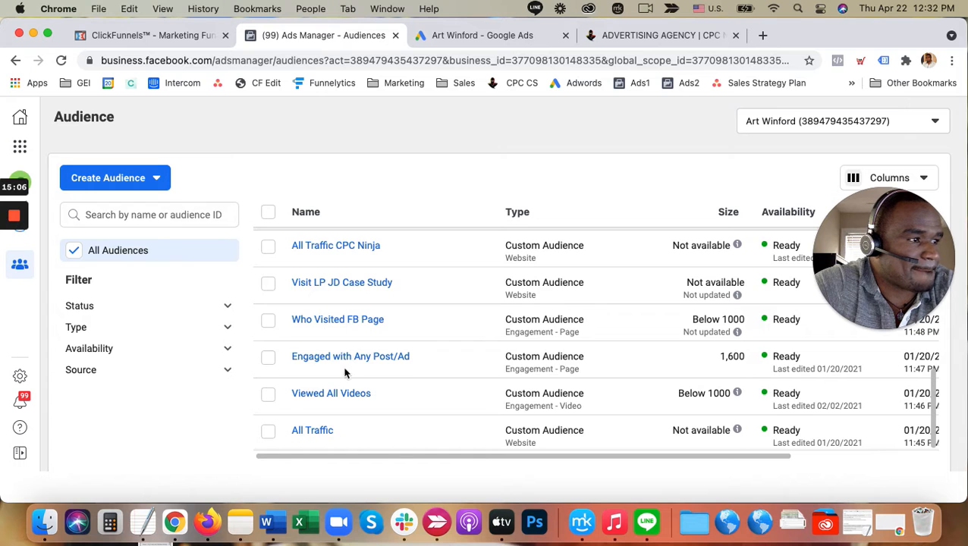
{"action": "scroll", "coordinate": [427, 380], "scroll_direction": "up", "scroll_amount": 1}
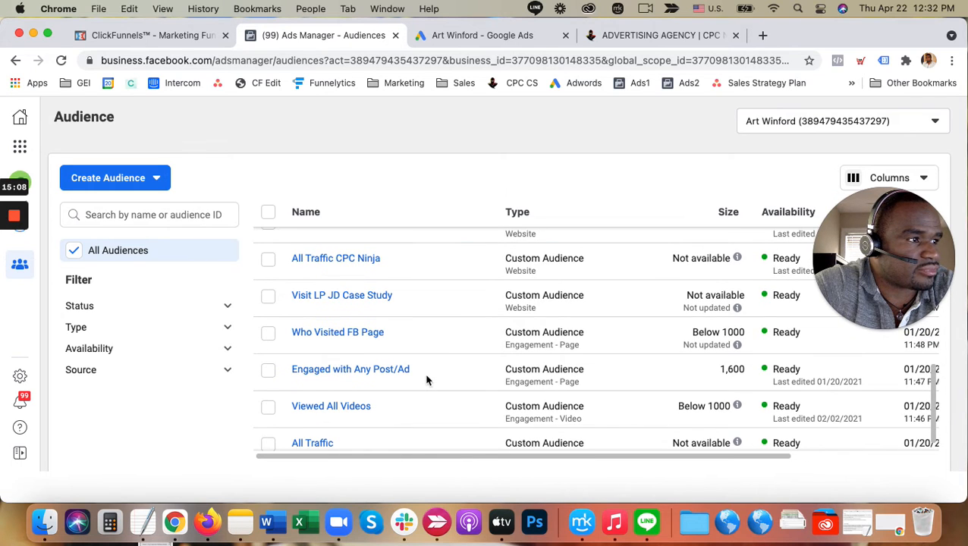
{"action": "mouse_move", "coordinate": [347, 337]}
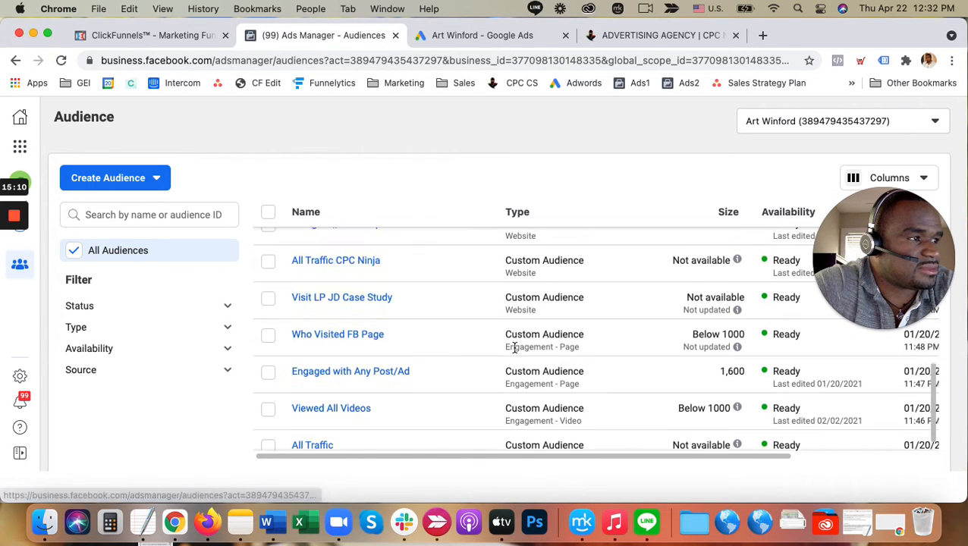
{"action": "scroll", "coordinate": [455, 357], "scroll_direction": "up", "scroll_amount": 4}
{"action": "scroll", "coordinate": [444, 348], "scroll_direction": "up", "scroll_amount": 5}
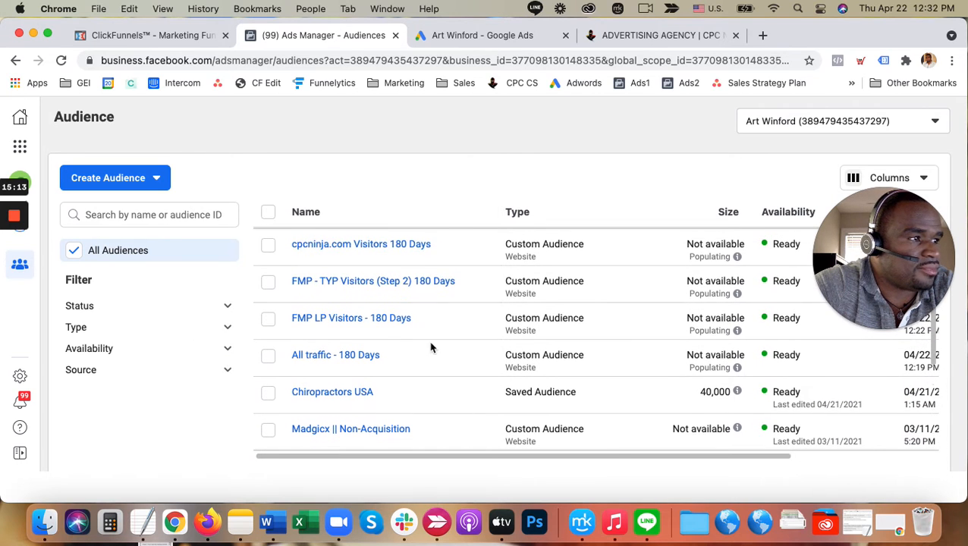
{"action": "left_click", "coordinate": [365, 322]}
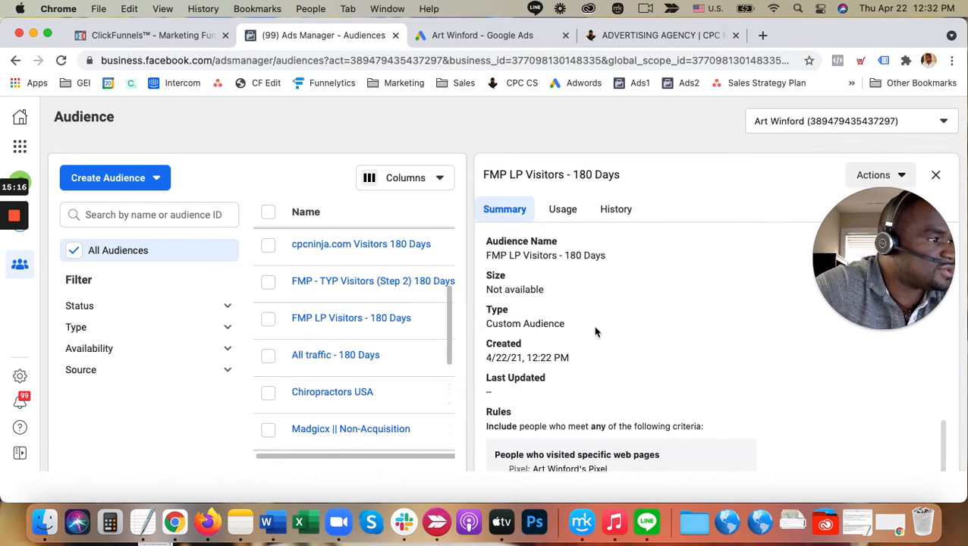
{"action": "scroll", "coordinate": [597, 334], "scroll_direction": "down", "scroll_amount": 3}
{"action": "left_click_drag", "start_coordinate": [611, 377], "coordinate": [712, 373]}
{"action": "key", "text": "super+c"}
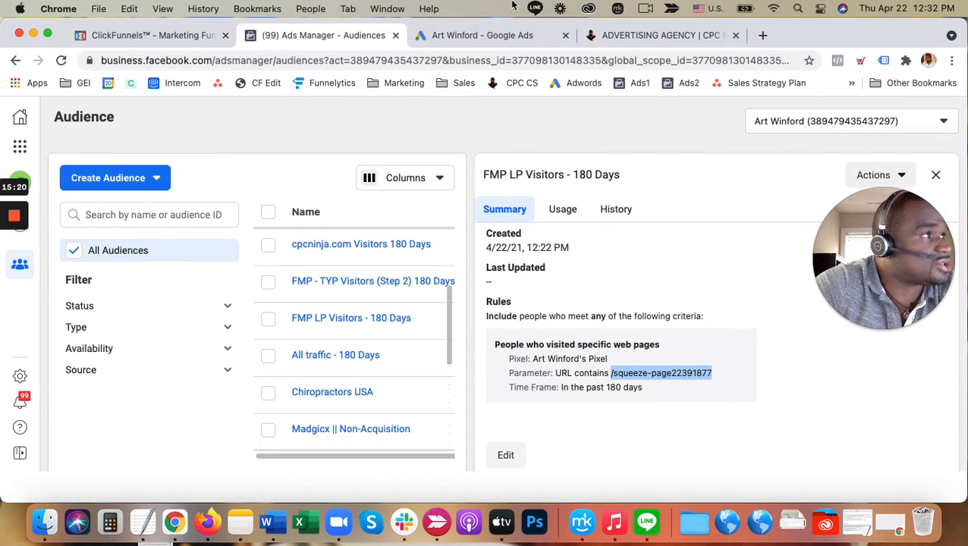
Step: Return to the Google Ads audience form and name the new audience "FMP LP Visitors"
{"action": "left_click", "coordinate": [484, 34]}
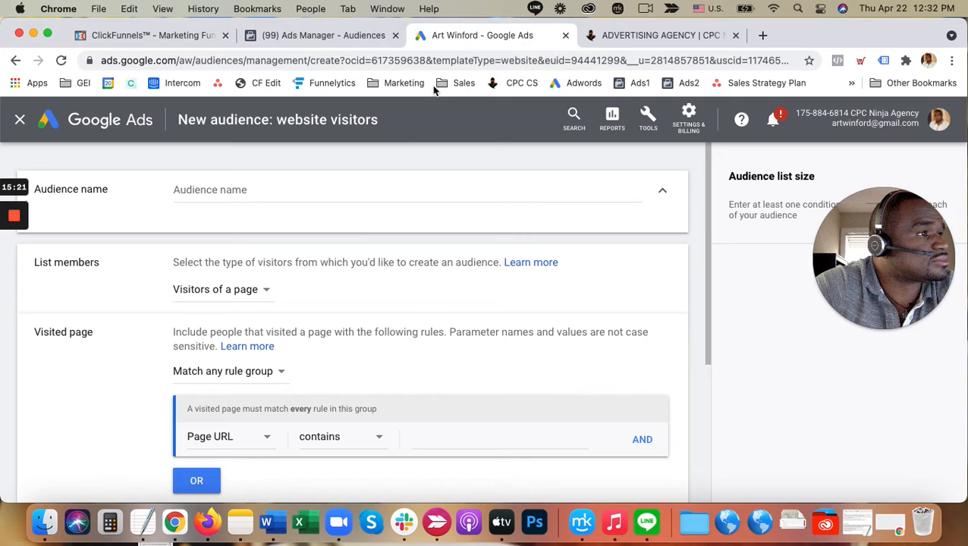
{"action": "left_click", "coordinate": [309, 189]}
{"action": "type", "text": "FMP Visitors"}
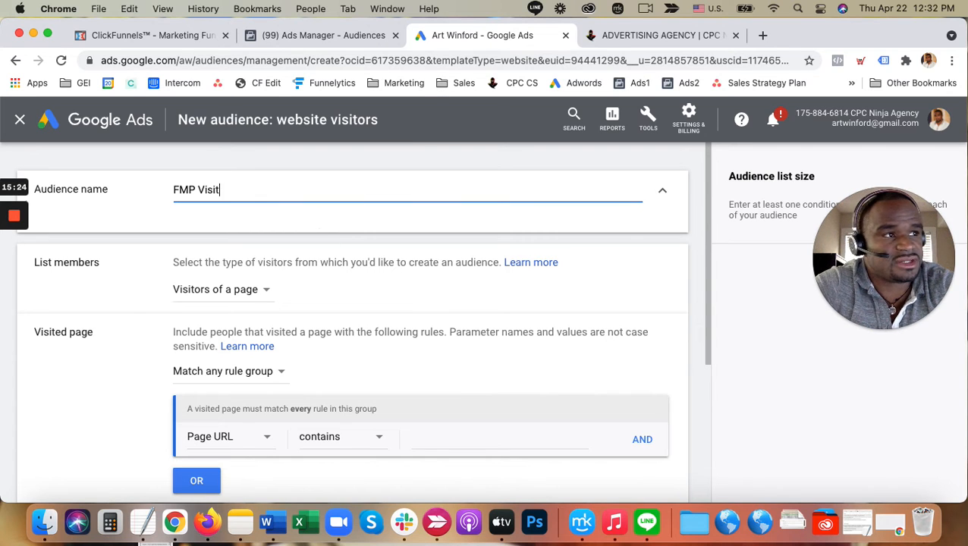
{"action": "left_click", "coordinate": [196, 189]}
{"action": "type", "text": "LP"}
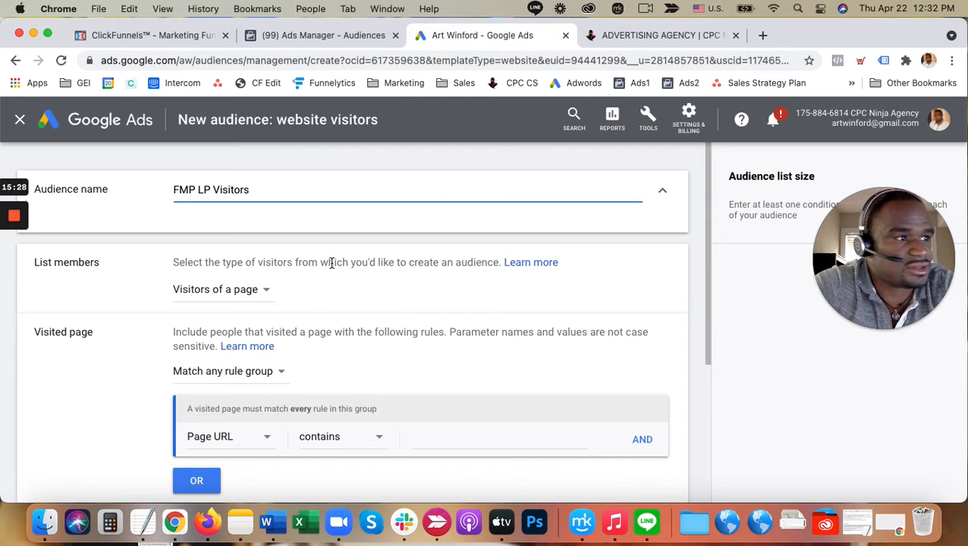
Step: Set the visited-page rule to Page URL contains /squeeze-page22391877, using the copied value
{"action": "scroll", "coordinate": [332, 262], "scroll_direction": "down", "scroll_amount": 2}
{"action": "left_click", "coordinate": [441, 378]}
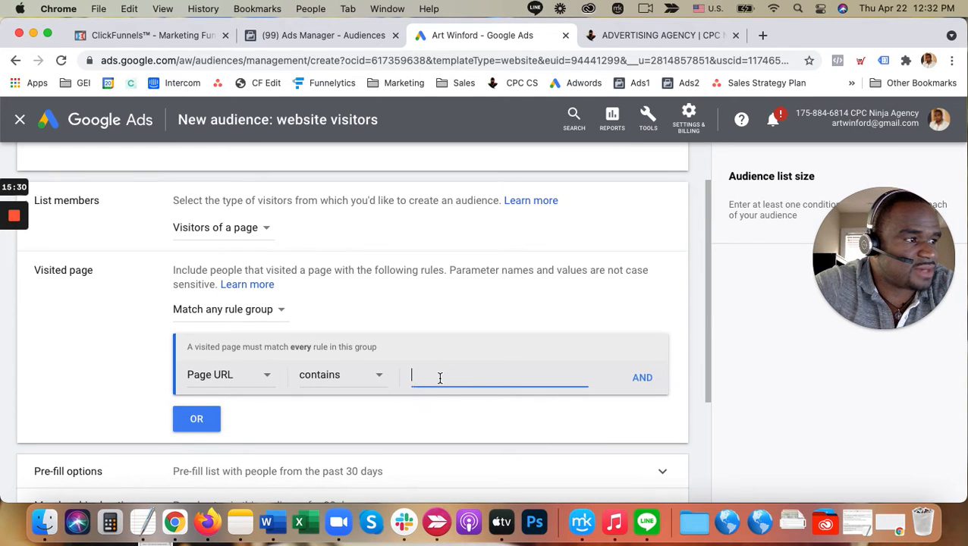
{"action": "key", "text": "super+v"}
{"action": "left_click", "coordinate": [445, 415]}
Step: Set the FMP LP Visitors membership duration to 540 days and create the audience
{"action": "scroll", "coordinate": [446, 417], "scroll_direction": "down", "scroll_amount": 3}
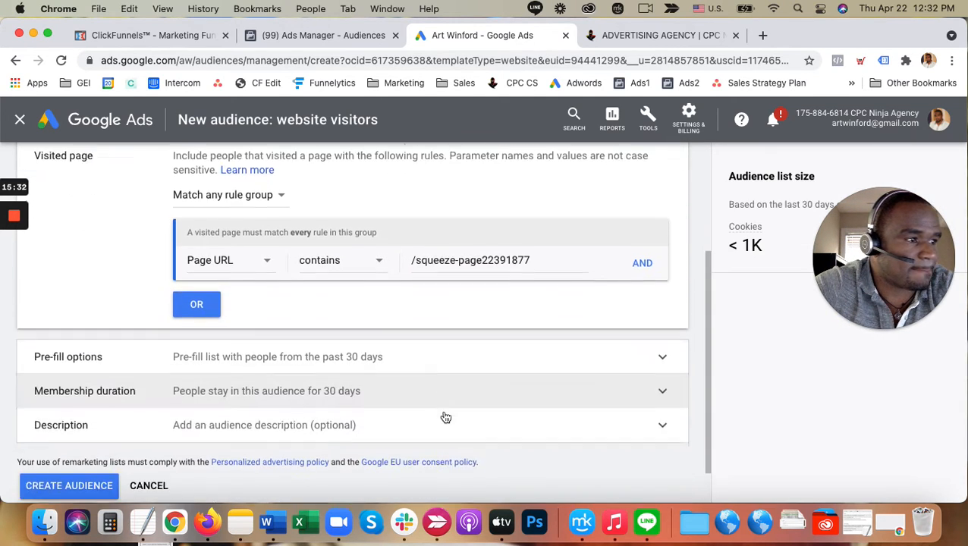
{"action": "scroll", "coordinate": [444, 414], "scroll_direction": "down", "scroll_amount": 1}
{"action": "left_click", "coordinate": [320, 348]}
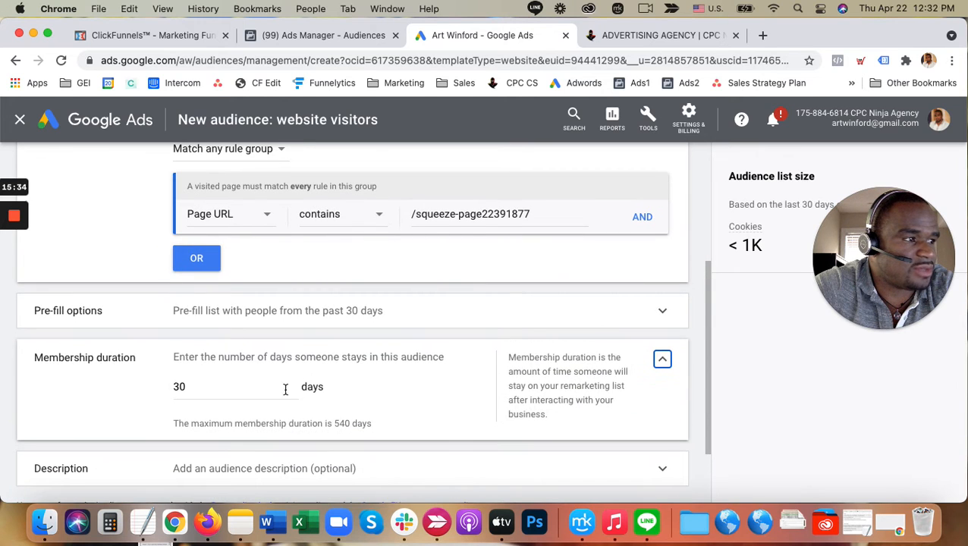
{"action": "double_click", "coordinate": [241, 383]}
{"action": "type", "text": "540"}
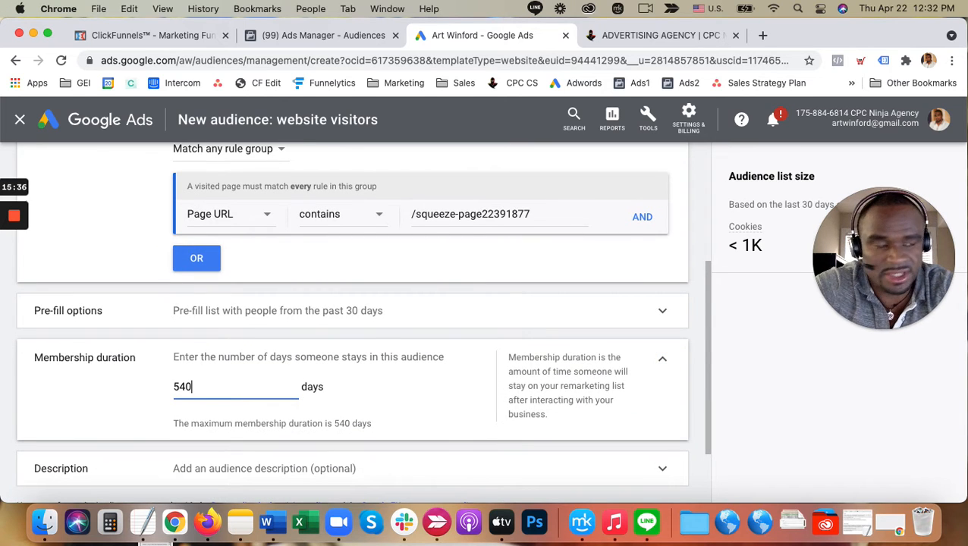
{"action": "left_click", "coordinate": [427, 391]}
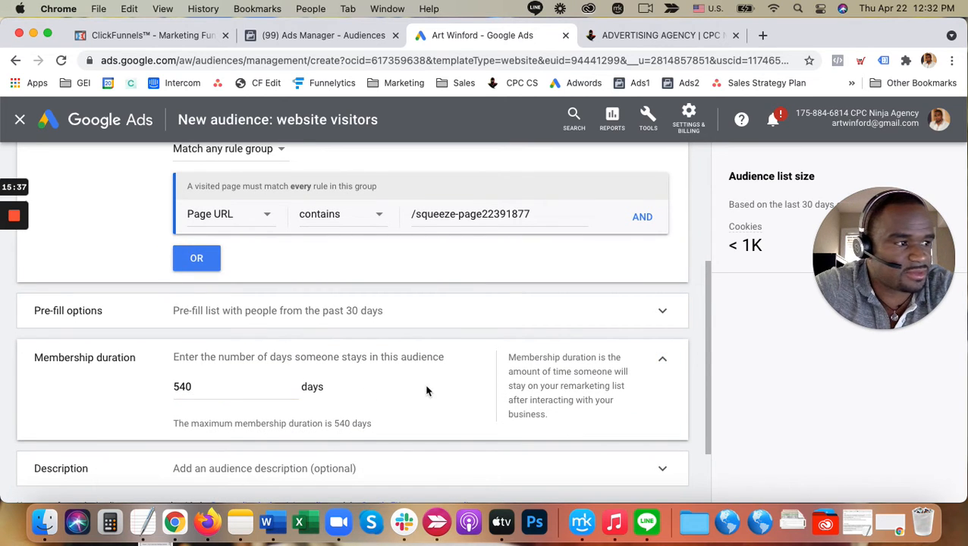
{"action": "left_click", "coordinate": [662, 360]}
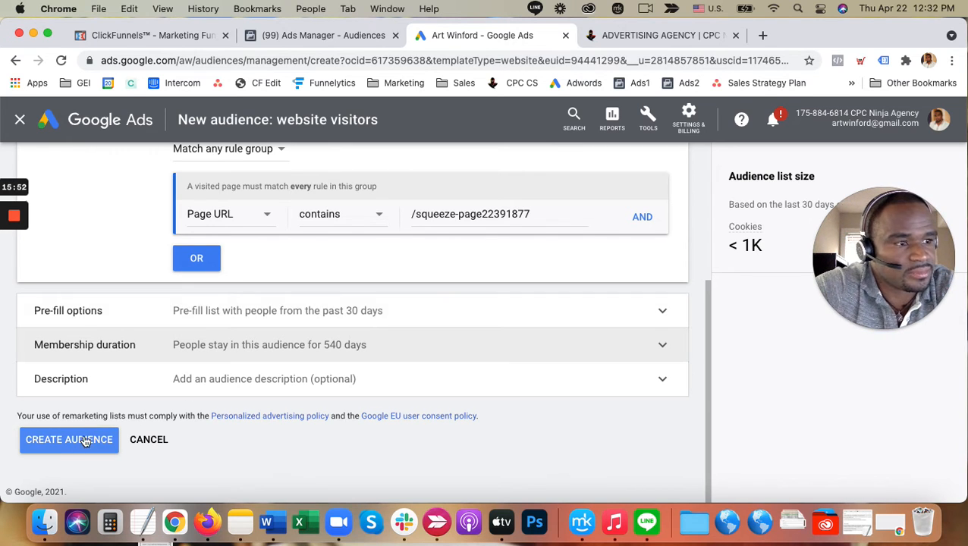
{"action": "left_click", "coordinate": [72, 439]}
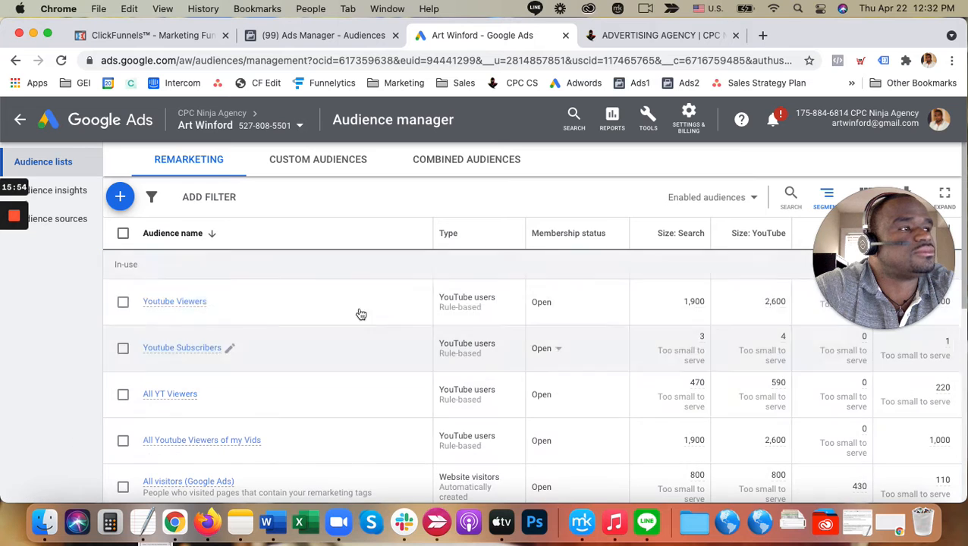
{"action": "left_click", "coordinate": [289, 38]}
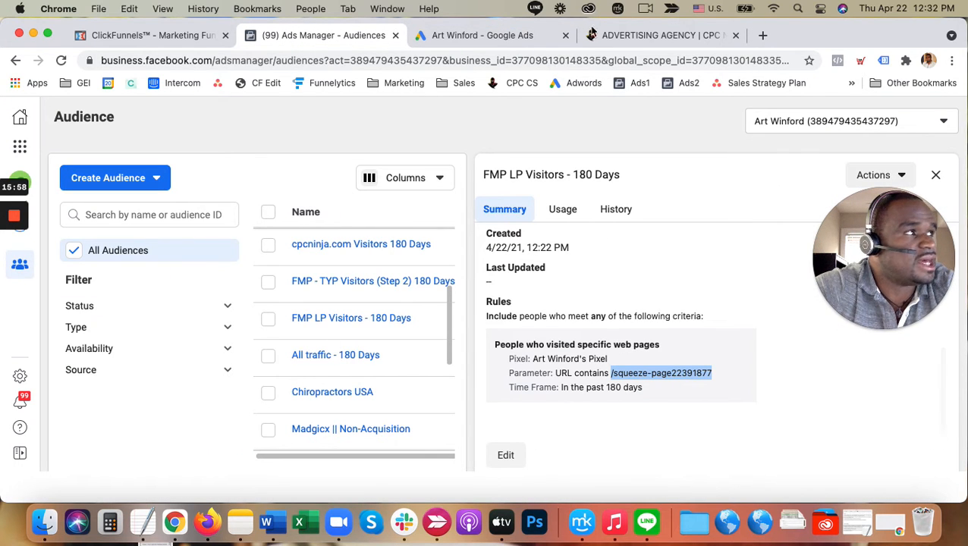
{"action": "left_click", "coordinate": [499, 38]}
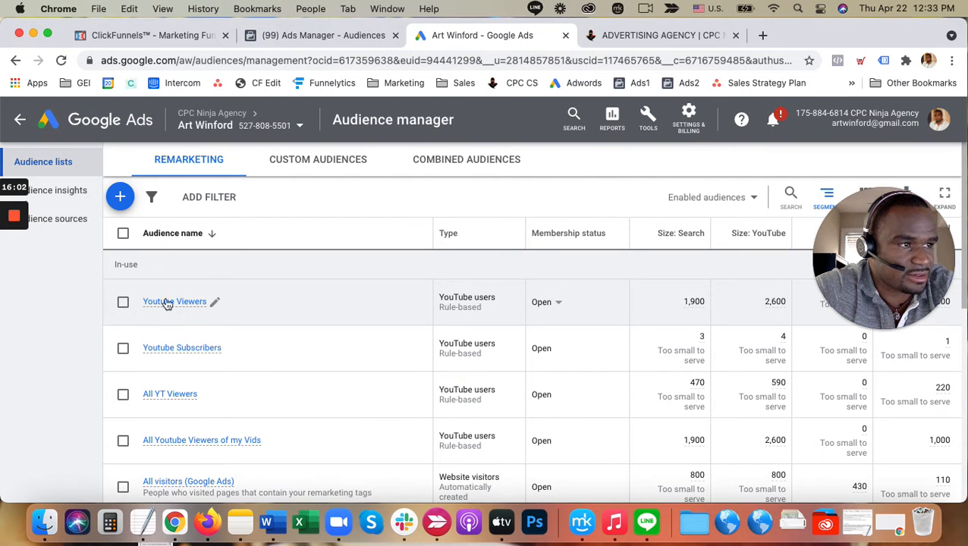
{"action": "left_click", "coordinate": [122, 198]}
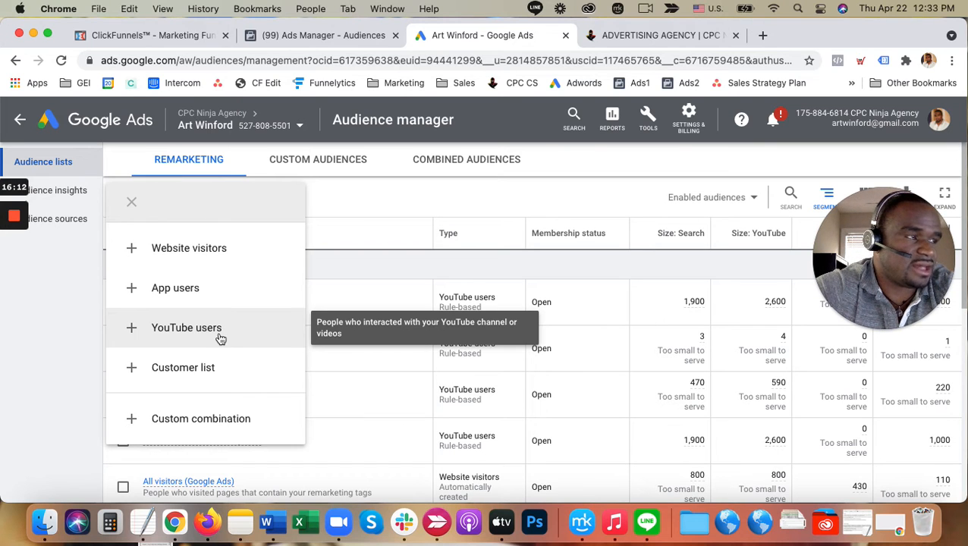
{"action": "left_click", "coordinate": [79, 323]}
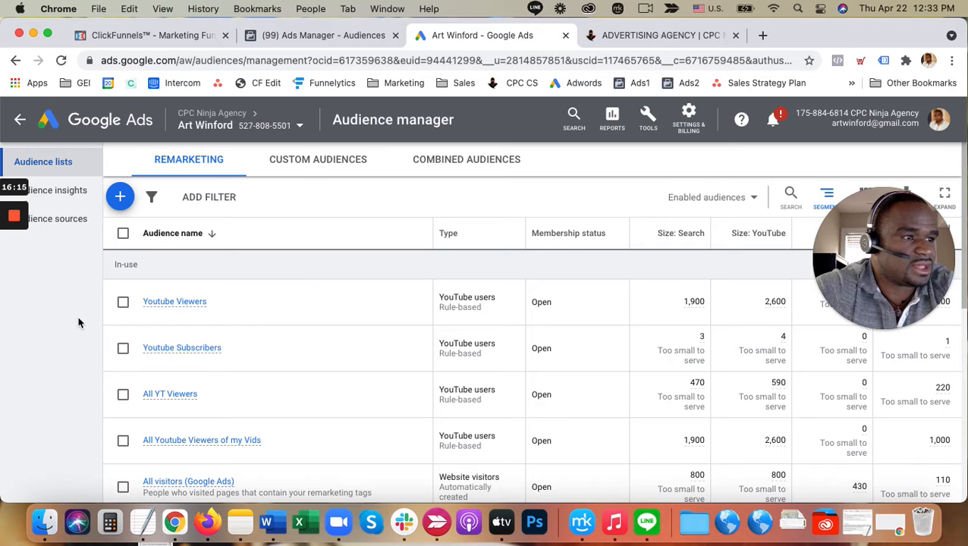
Step: In Facebook Ads Manager, open the FMP - TYP Visitors (Step 2) 180 Days audience and copy its URL parameter /identifying-your-market-guide-survey
{"action": "left_click", "coordinate": [307, 38]}
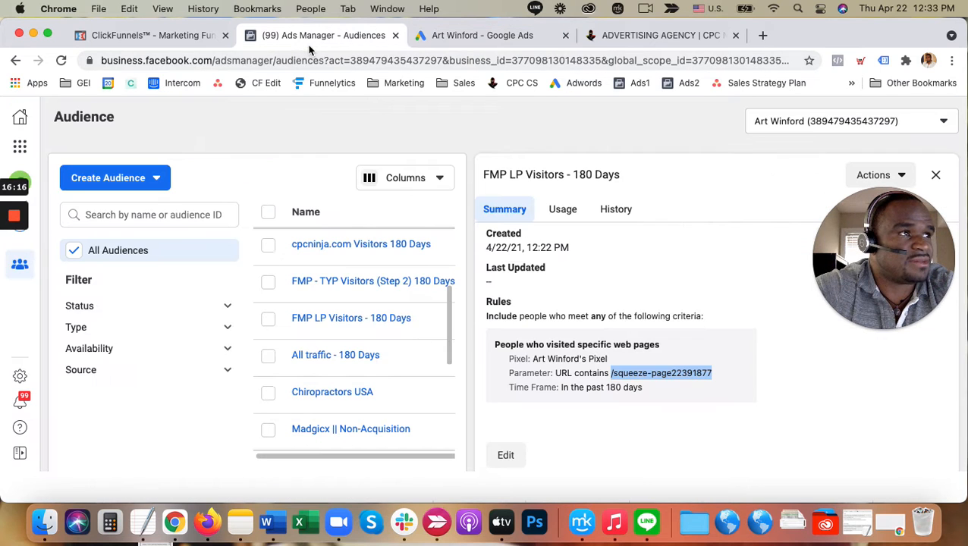
{"action": "left_click", "coordinate": [346, 281]}
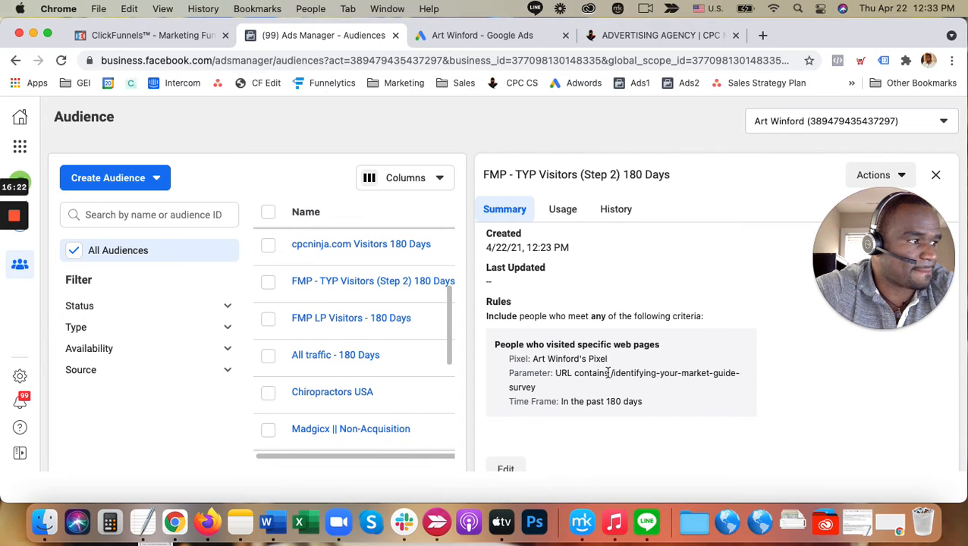
{"action": "left_click_drag", "start_coordinate": [610, 373], "coordinate": [537, 390]}
{"action": "key", "text": "super+c"}
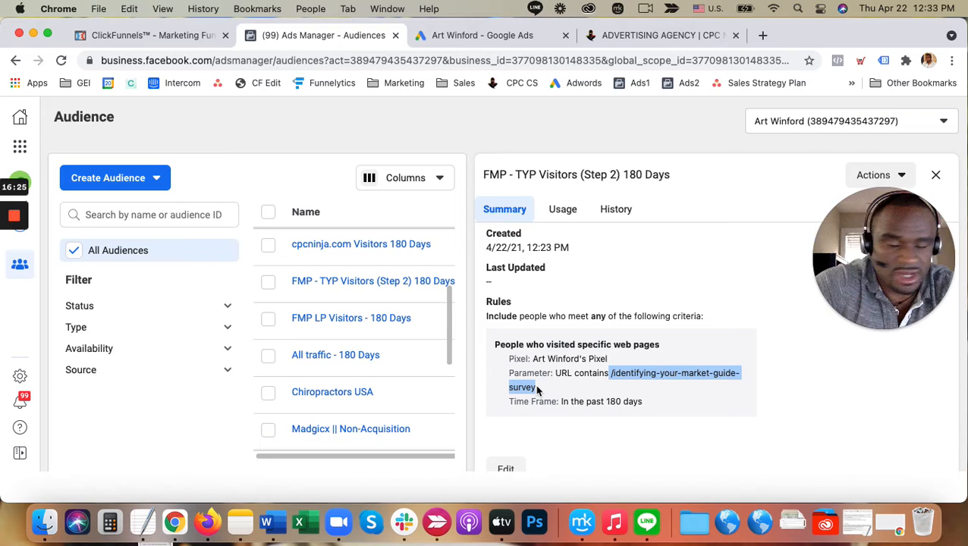
Step: Back in Google Ads, start a new website visitors audience and name it "FMP TYP Visitors 540 Days"
{"action": "left_click", "coordinate": [508, 36]}
{"action": "left_click", "coordinate": [131, 205]}
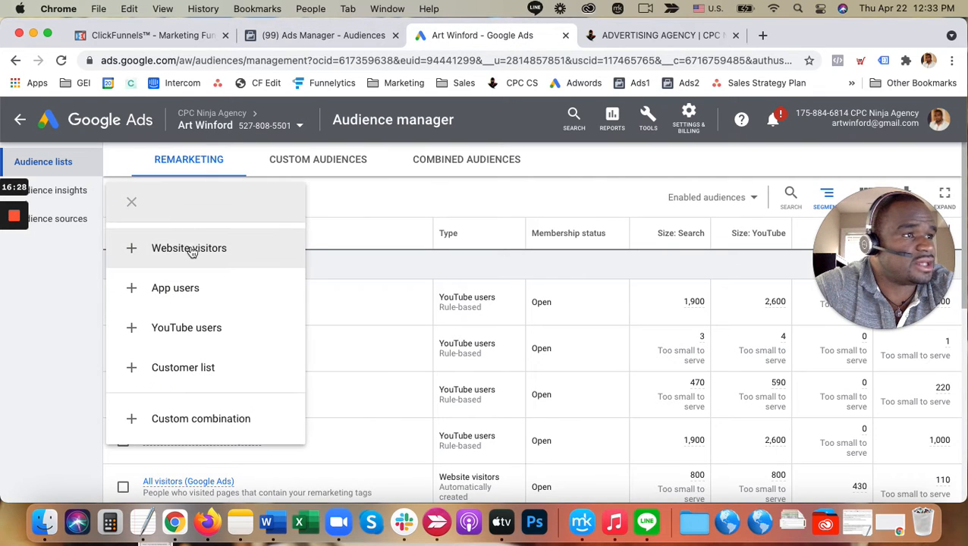
{"action": "left_click", "coordinate": [135, 249]}
{"action": "left_click", "coordinate": [239, 190]}
{"action": "type", "text": "FMP TYP Visitors 540 Days"}
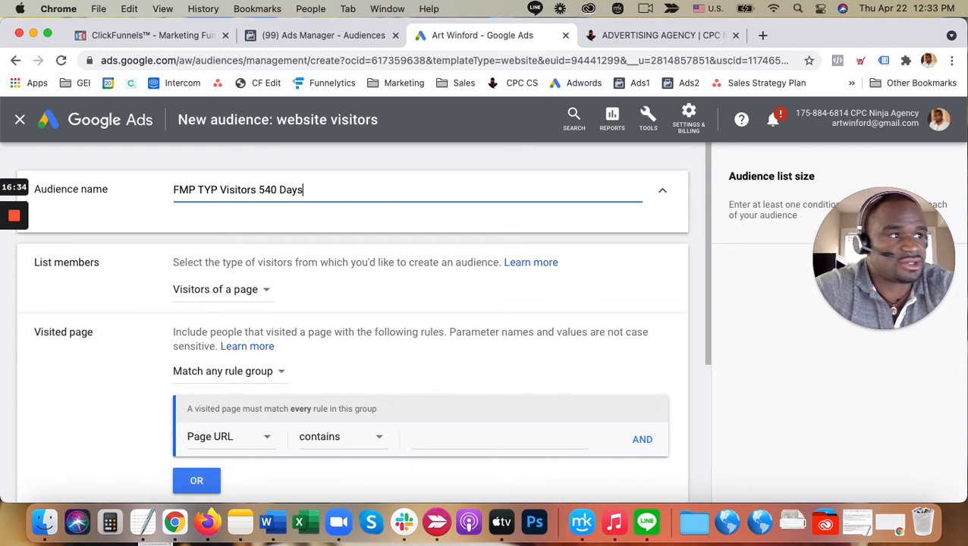
Step: Set the visited-page rule to Page URL contains /identifying-your-market-guide-survey, using the copied value
{"action": "scroll", "coordinate": [257, 262], "scroll_direction": "down", "scroll_amount": 5}
{"action": "left_click", "coordinate": [455, 287]}
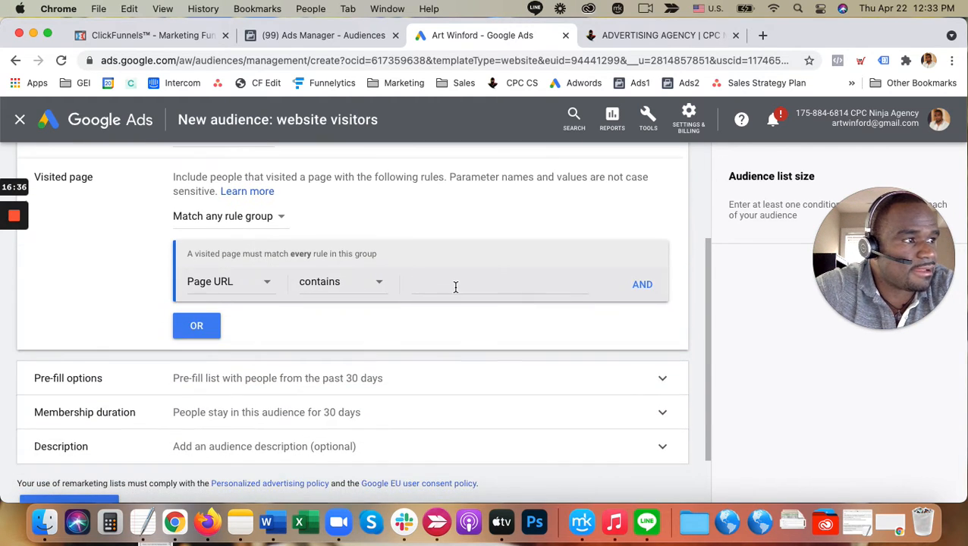
{"action": "key", "text": "super+v"}
{"action": "left_click", "coordinate": [405, 329]}
Step: Set the FMP TYP Visitors membership duration to 540 days, review the rule and create the audience
{"action": "scroll", "coordinate": [405, 329], "scroll_direction": "down", "scroll_amount": 3}
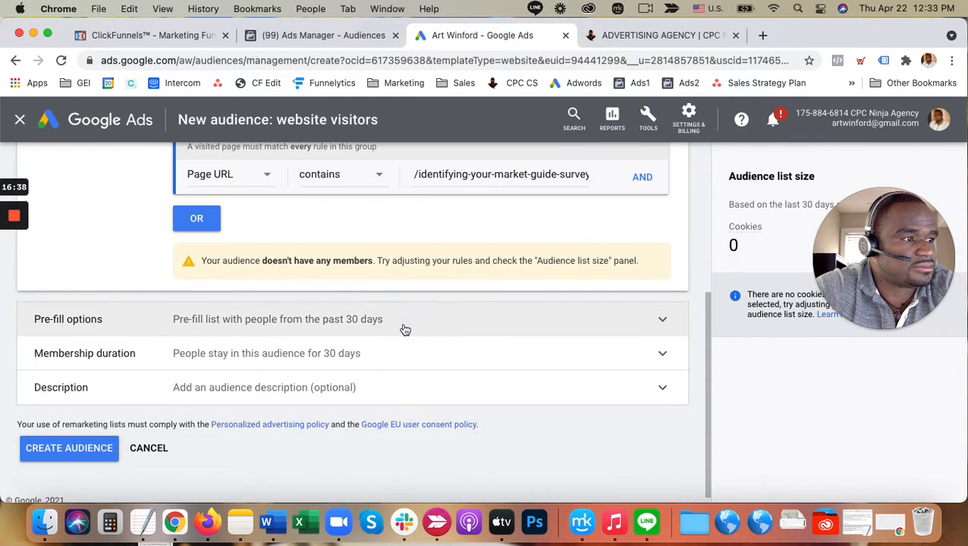
{"action": "left_click", "coordinate": [347, 345]}
{"action": "scroll", "coordinate": [245, 342], "scroll_direction": "down", "scroll_amount": 2}
{"action": "double_click", "coordinate": [242, 318]}
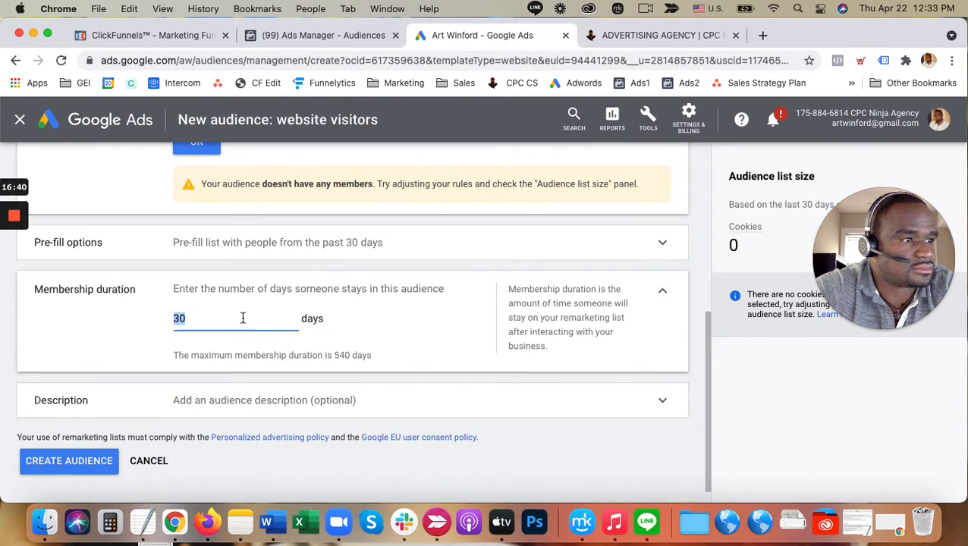
{"action": "type", "text": "540"}
{"action": "left_click", "coordinate": [126, 349]}
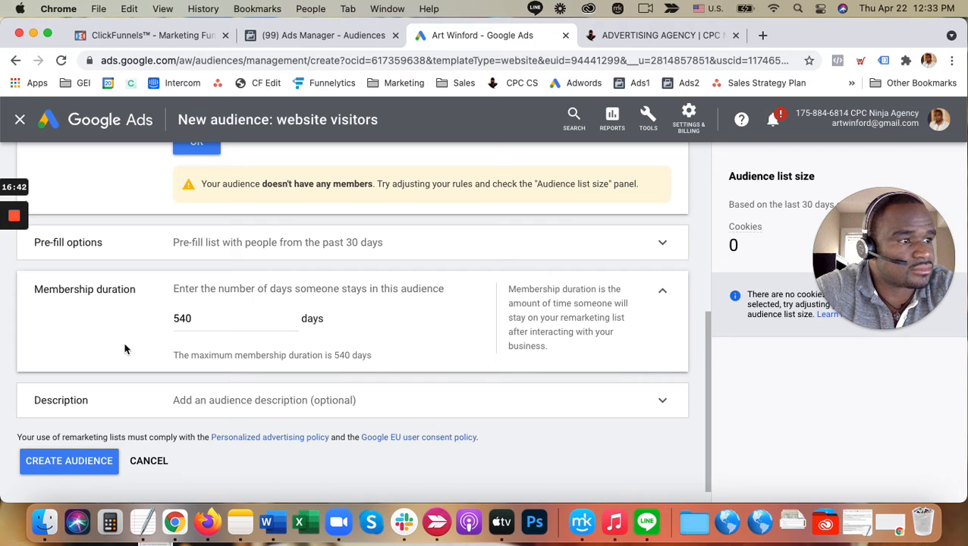
{"action": "scroll", "coordinate": [351, 395], "scroll_direction": "up", "scroll_amount": 3}
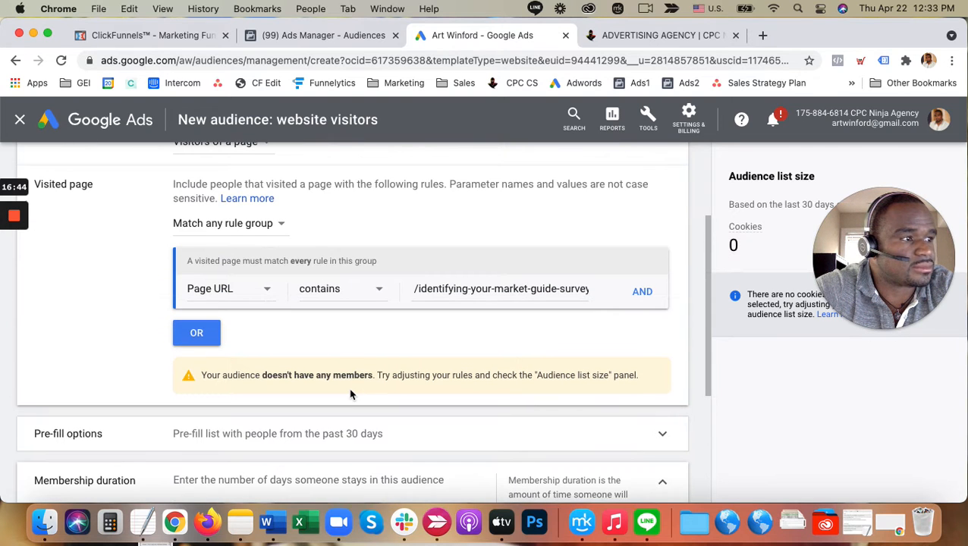
{"action": "scroll", "coordinate": [351, 394], "scroll_direction": "down", "scroll_amount": 3}
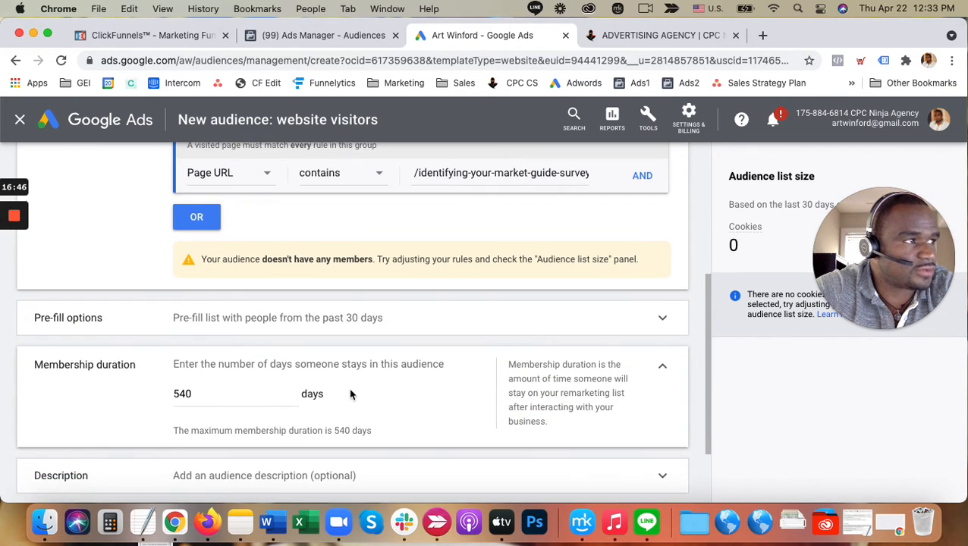
{"action": "scroll", "coordinate": [351, 394], "scroll_direction": "down", "scroll_amount": 3}
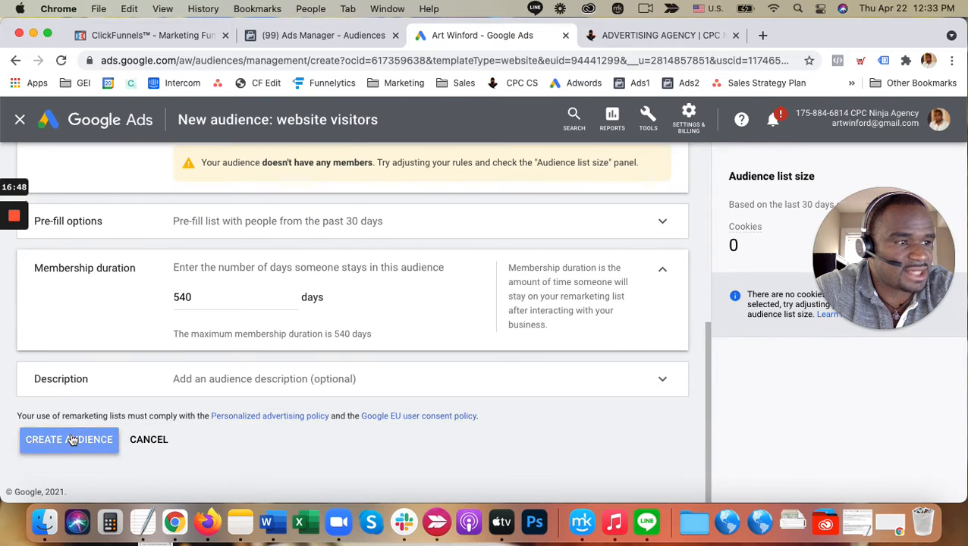
{"action": "left_click", "coordinate": [72, 440]}
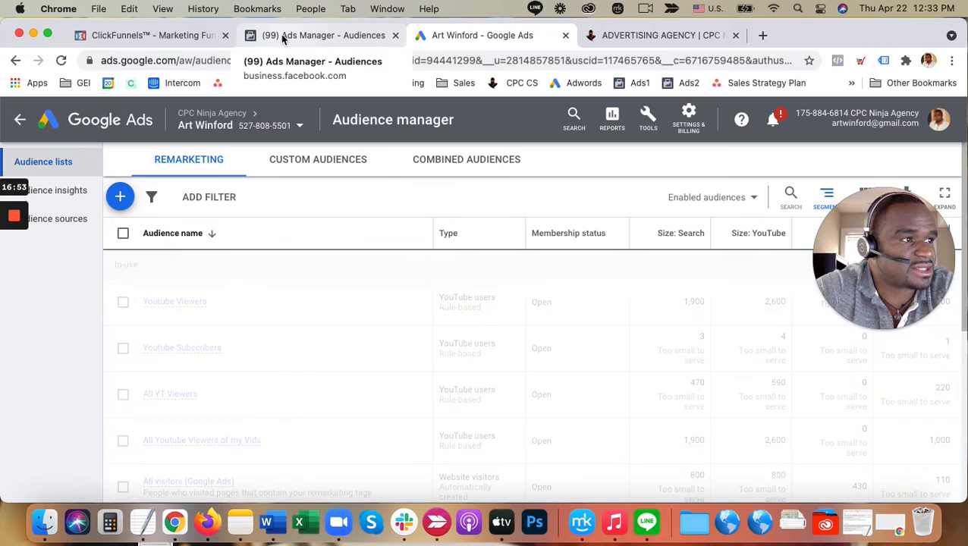
Step: Check the Facebook audiences, then look through the Google Ads remarketing lists for the FMP TYP Visitors 540 Days audience
{"action": "left_click", "coordinate": [282, 38]}
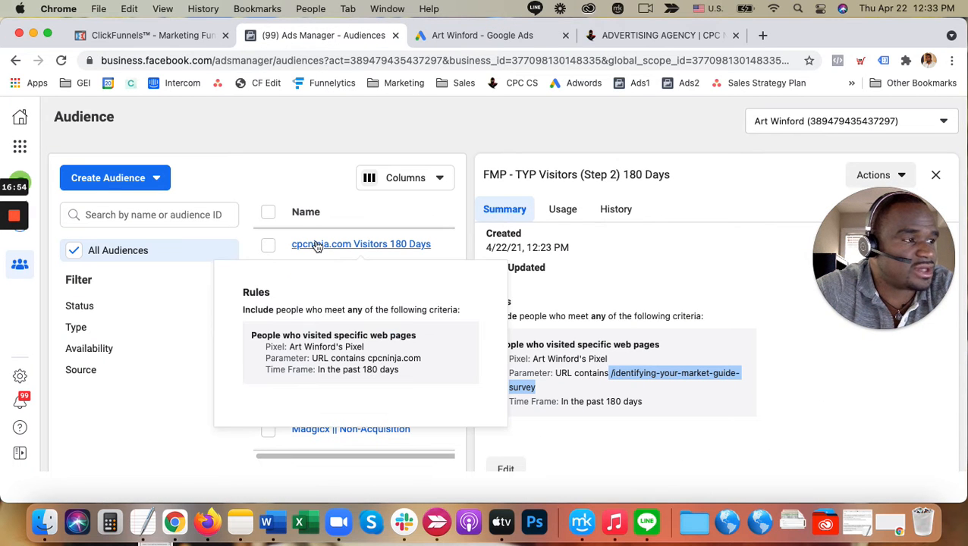
{"action": "left_click", "coordinate": [458, 39]}
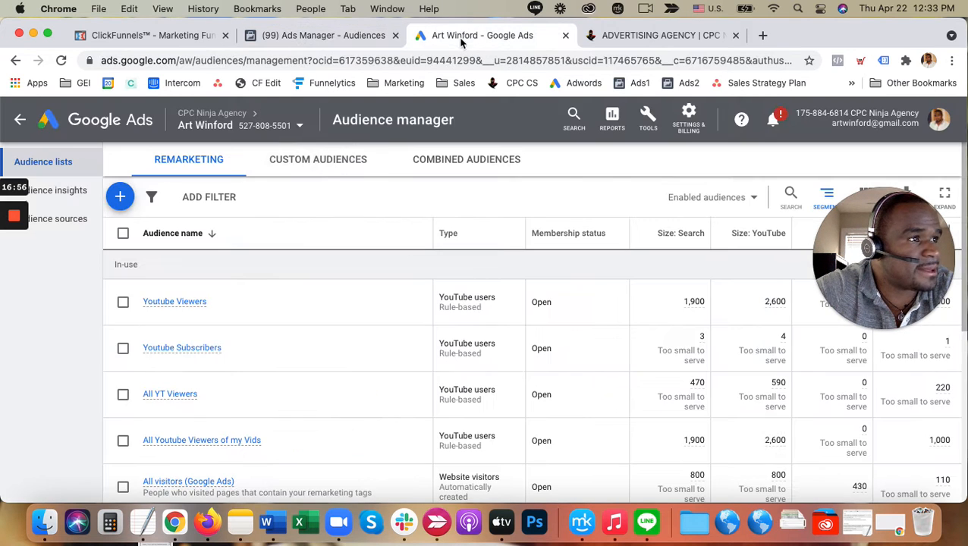
{"action": "scroll", "coordinate": [220, 357], "scroll_direction": "down", "scroll_amount": 3}
{"action": "scroll", "coordinate": [220, 357], "scroll_direction": "down", "scroll_amount": 1}
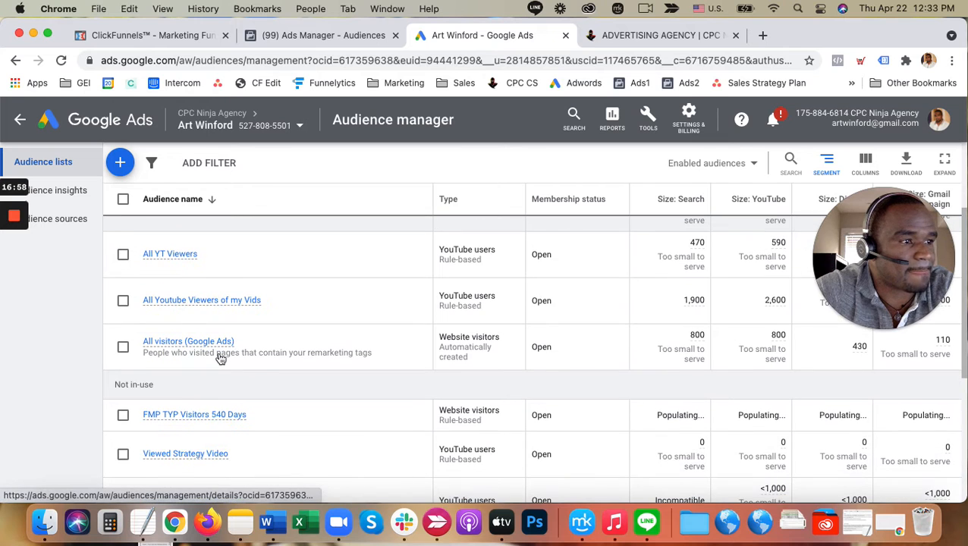
{"action": "scroll", "coordinate": [219, 357], "scroll_direction": "up", "scroll_amount": 4}
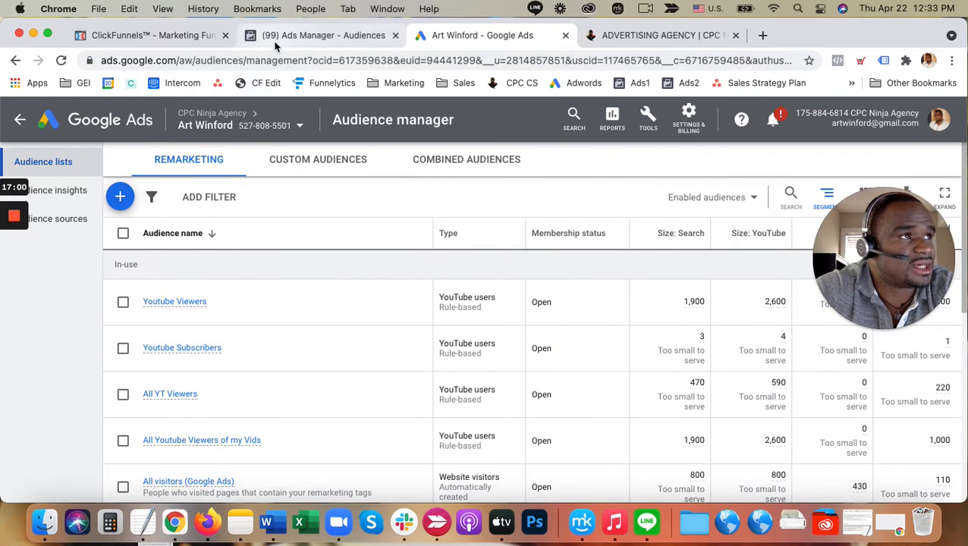
Step: Switch to Facebook Ads Manager and start a new custom audience with Video as its source
{"action": "left_click", "coordinate": [280, 35]}
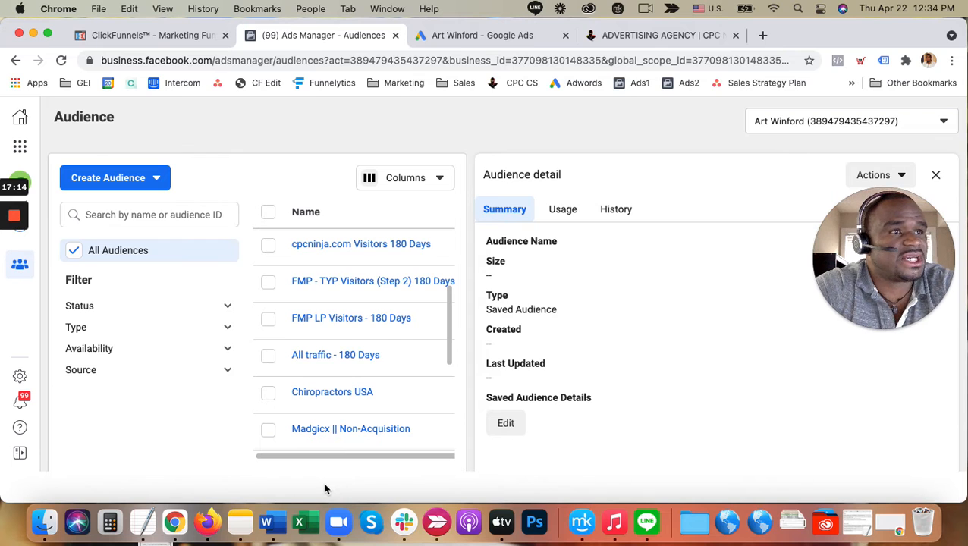
{"action": "left_click", "coordinate": [13, 274]}
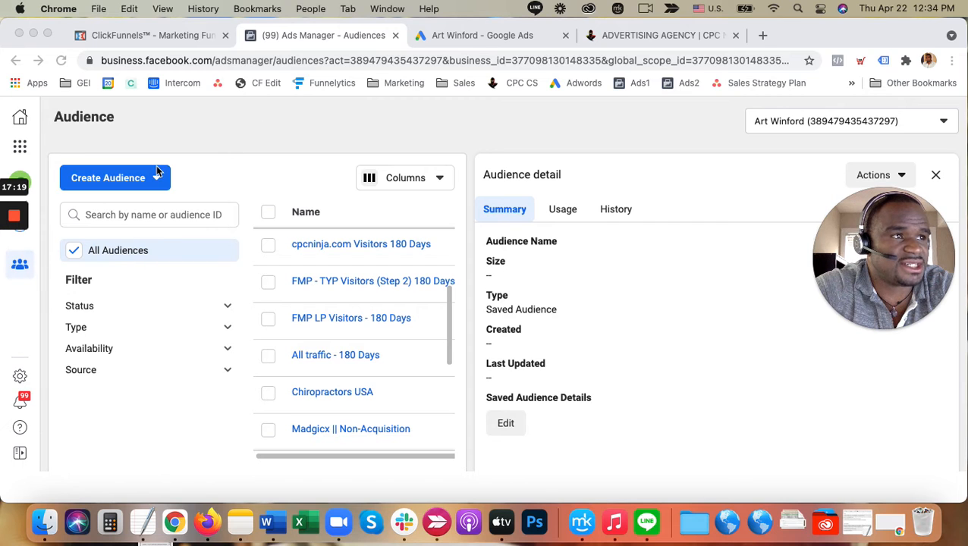
{"action": "right_click", "coordinate": [159, 174]}
{"action": "left_click", "coordinate": [127, 170]}
{"action": "left_click", "coordinate": [143, 185]}
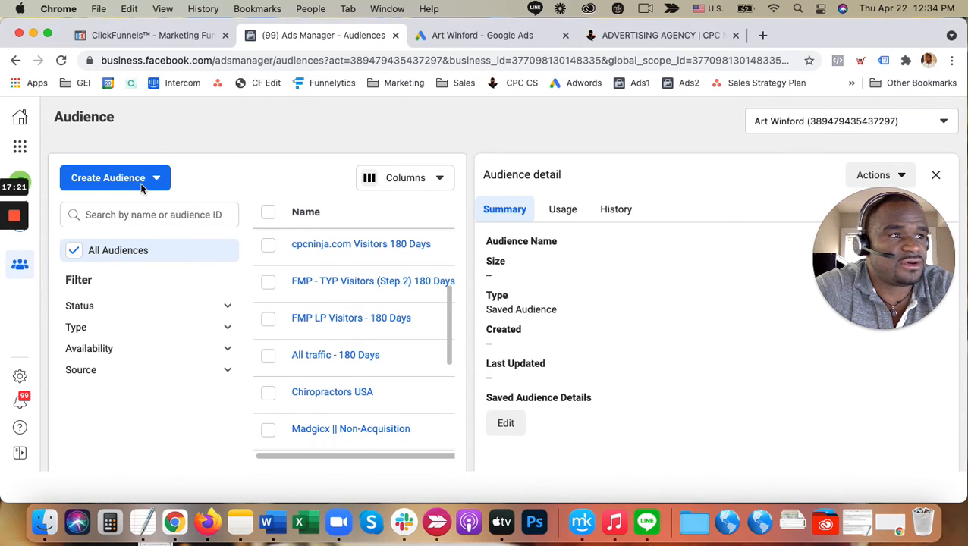
{"action": "left_click", "coordinate": [148, 186]}
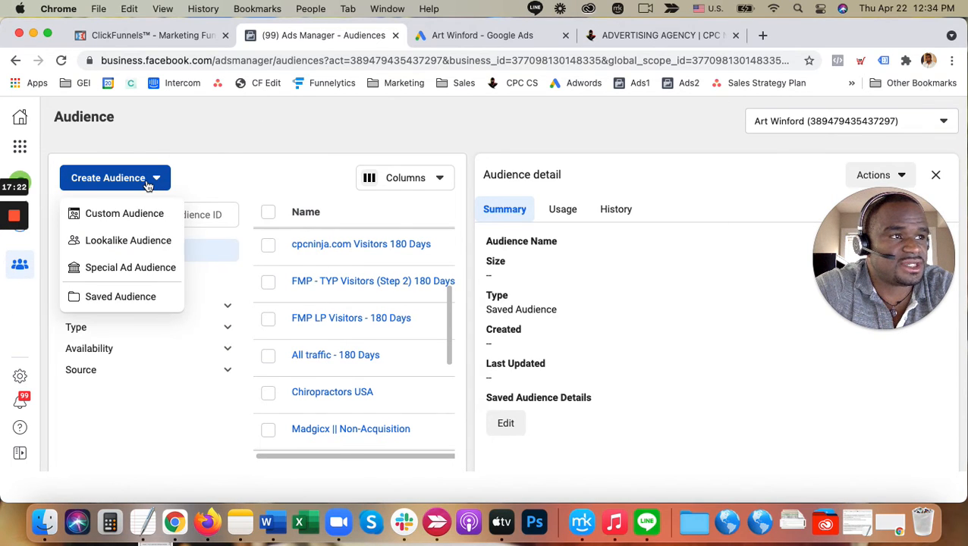
{"action": "left_click", "coordinate": [129, 218]}
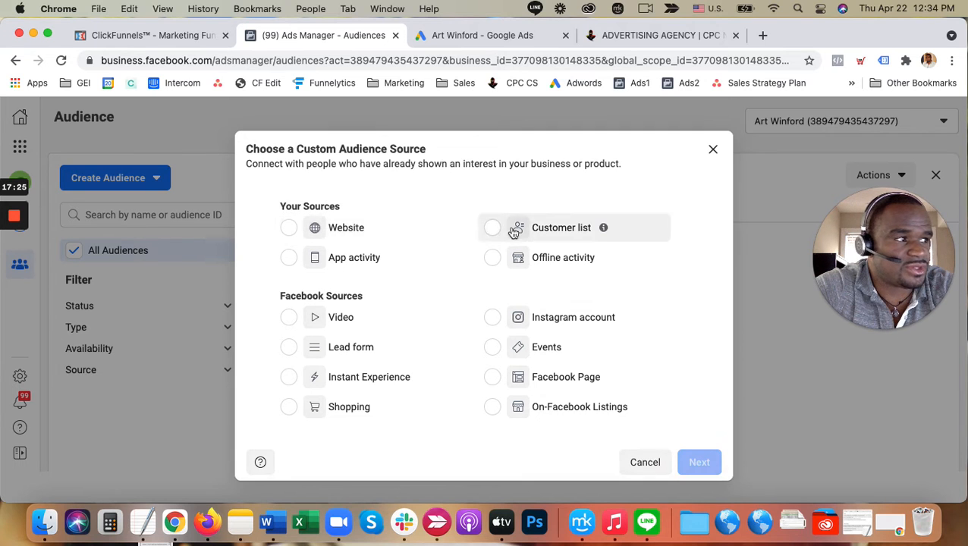
{"action": "left_click", "coordinate": [344, 317]}
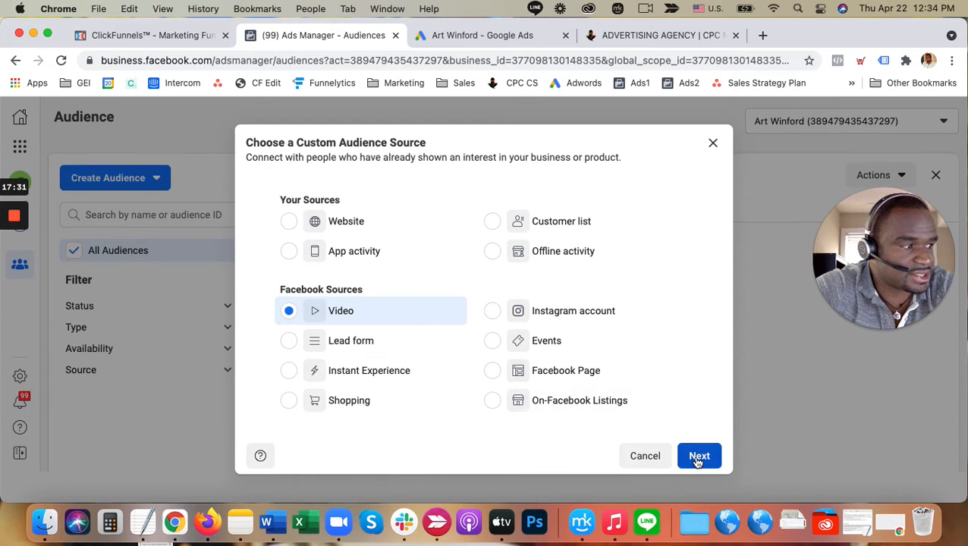
{"action": "left_click", "coordinate": [697, 454]}
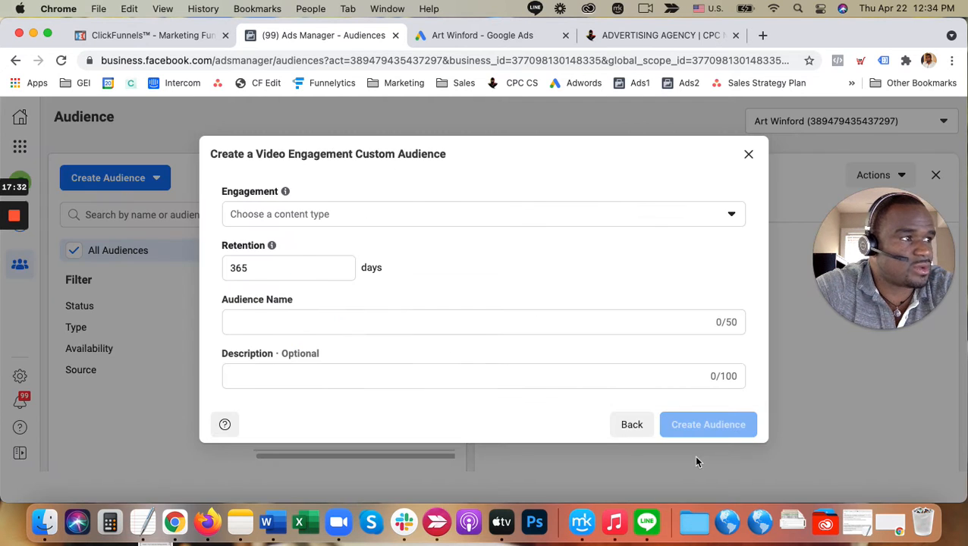
Step: Set the engagement criteria to people who have watched at 75%, 95% and 50% of the video
{"action": "left_click", "coordinate": [296, 213]}
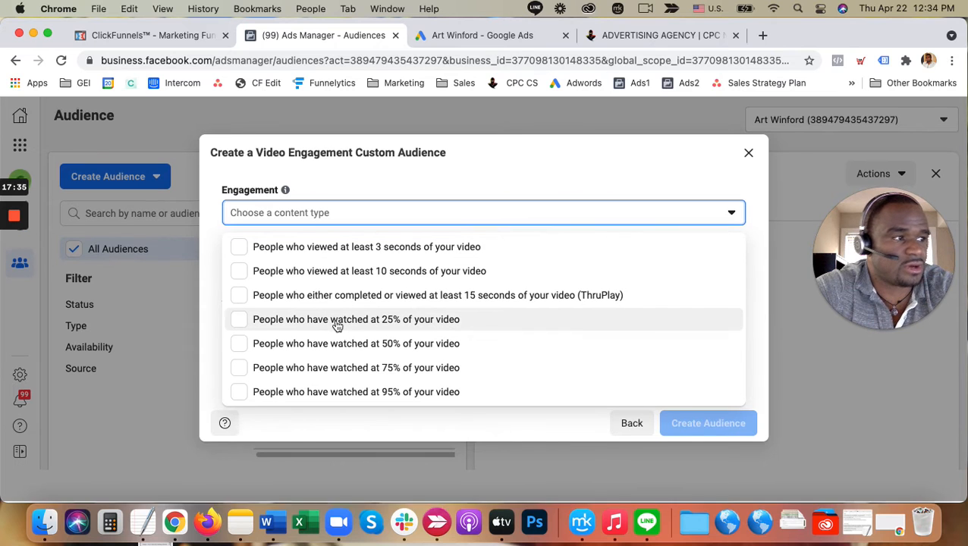
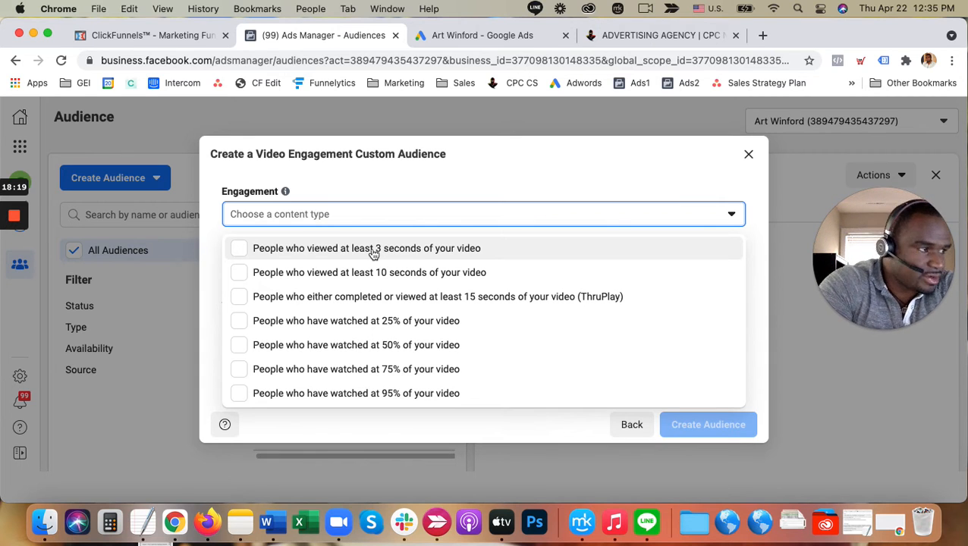
{"action": "left_click", "coordinate": [372, 370]}
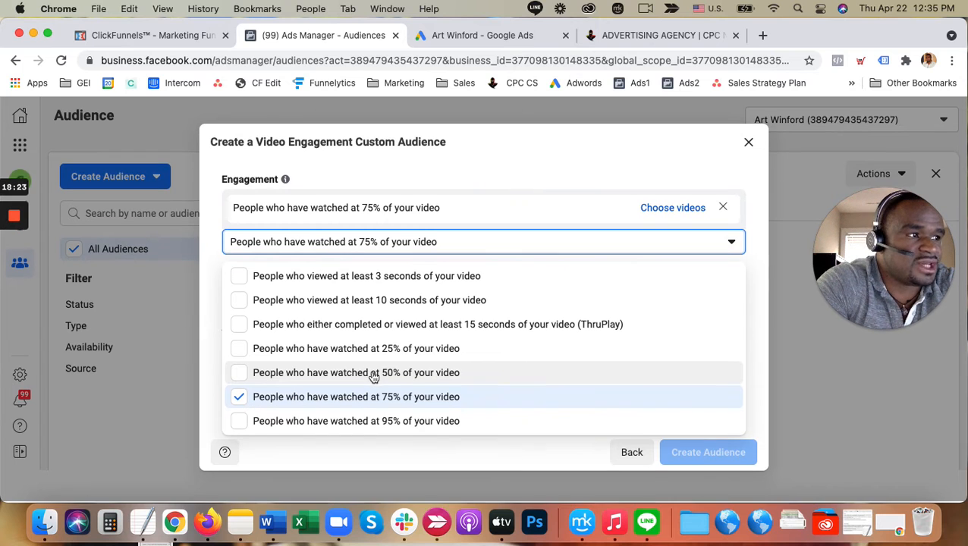
{"action": "left_click", "coordinate": [247, 422]}
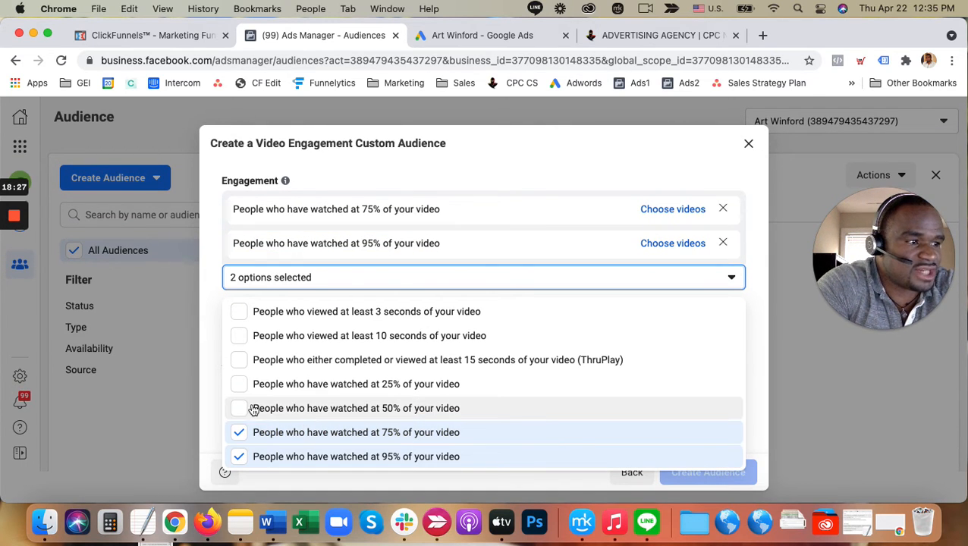
{"action": "left_click", "coordinate": [255, 409]}
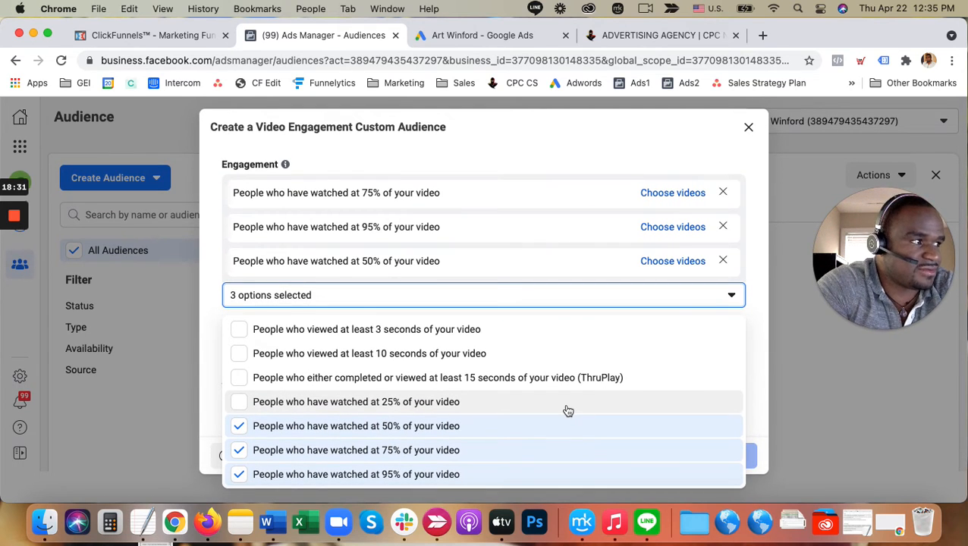
Step: Open the video selection for the 75% watched criterion and set its Facebook Page to CPC Ninja
{"action": "left_click", "coordinate": [682, 194]}
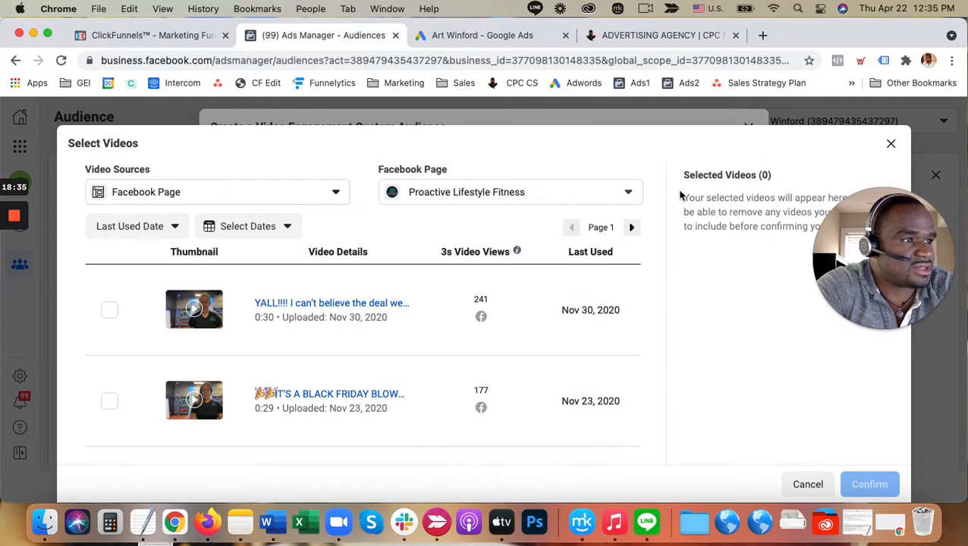
{"action": "left_click", "coordinate": [454, 194]}
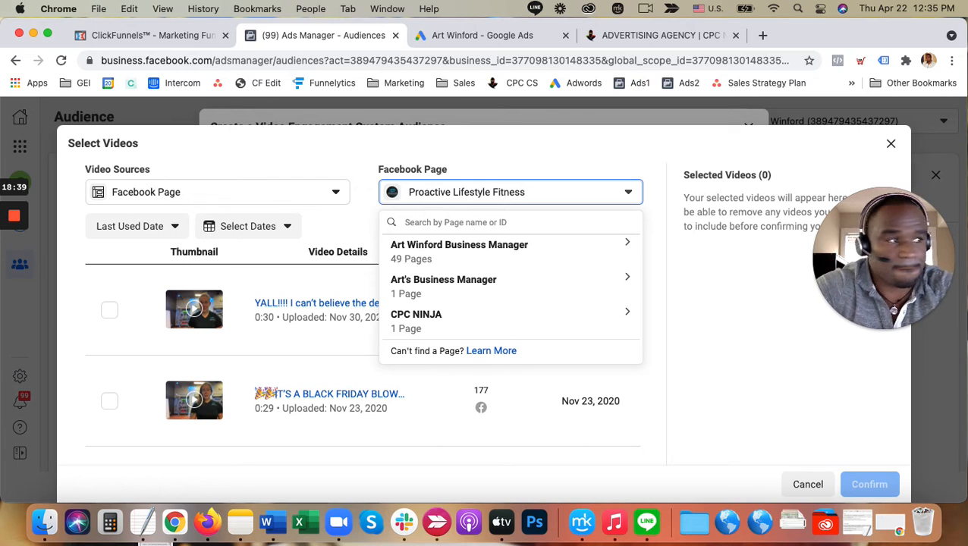
{"action": "type", "text": "cpc"}
{"action": "left_click", "coordinate": [458, 347]}
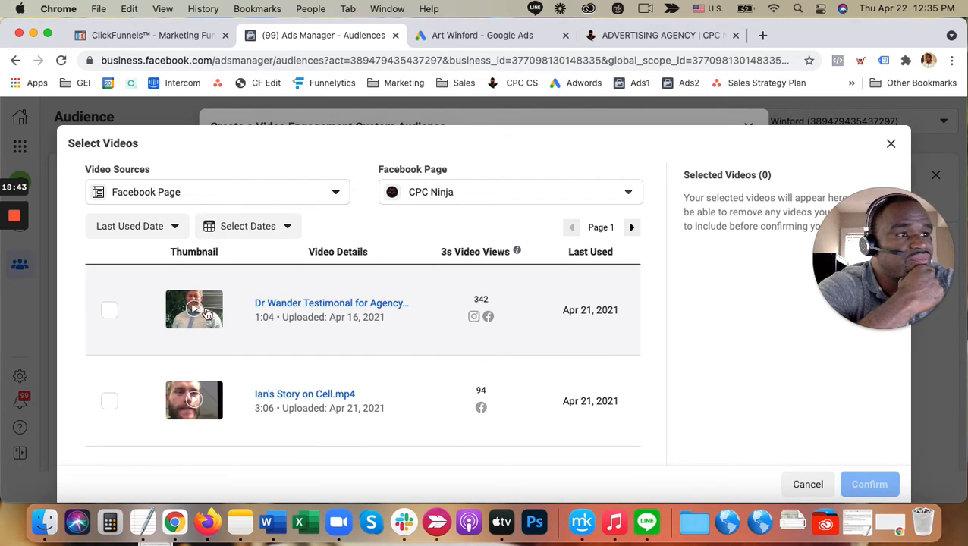
Step: Look through the CPC Ninja page's videos and continue to page 2 of the video list
{"action": "scroll", "coordinate": [195, 351], "scroll_direction": "down", "scroll_amount": 2}
{"action": "scroll", "coordinate": [195, 351], "scroll_direction": "down", "scroll_amount": 8}
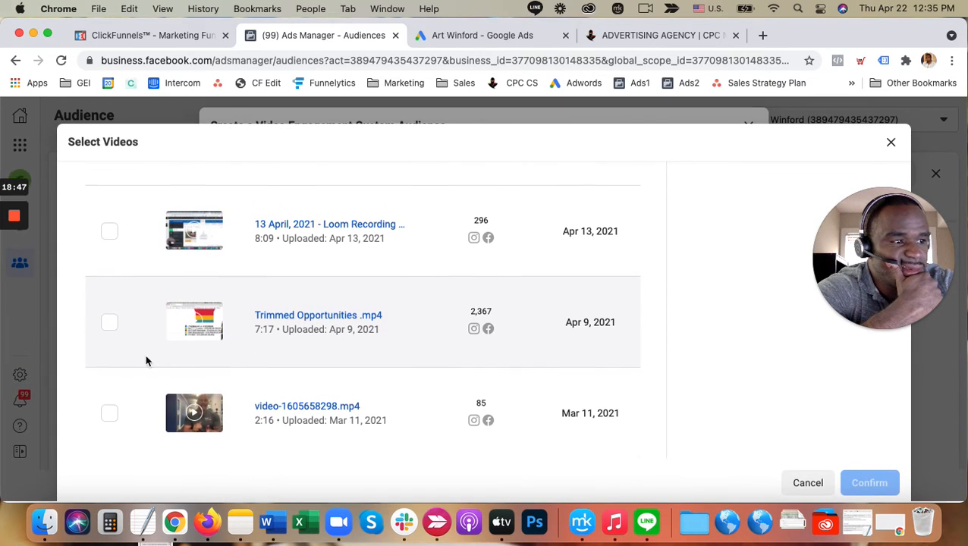
{"action": "scroll", "coordinate": [116, 419], "scroll_direction": "up", "scroll_amount": 10}
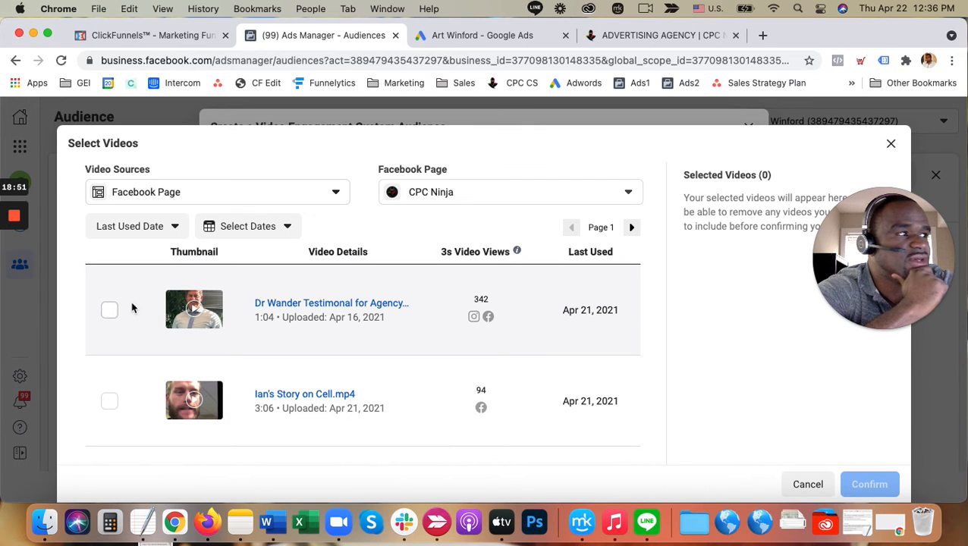
{"action": "left_click", "coordinate": [631, 228]}
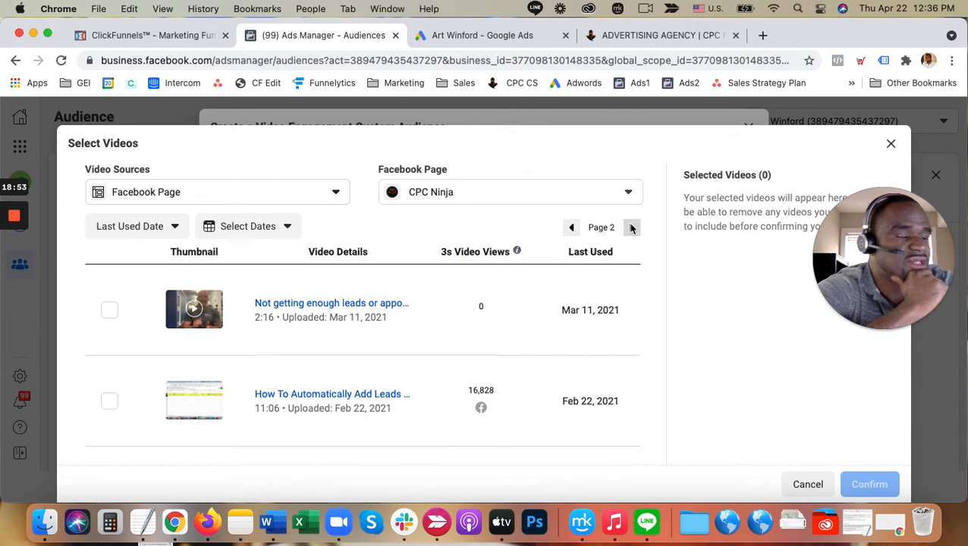